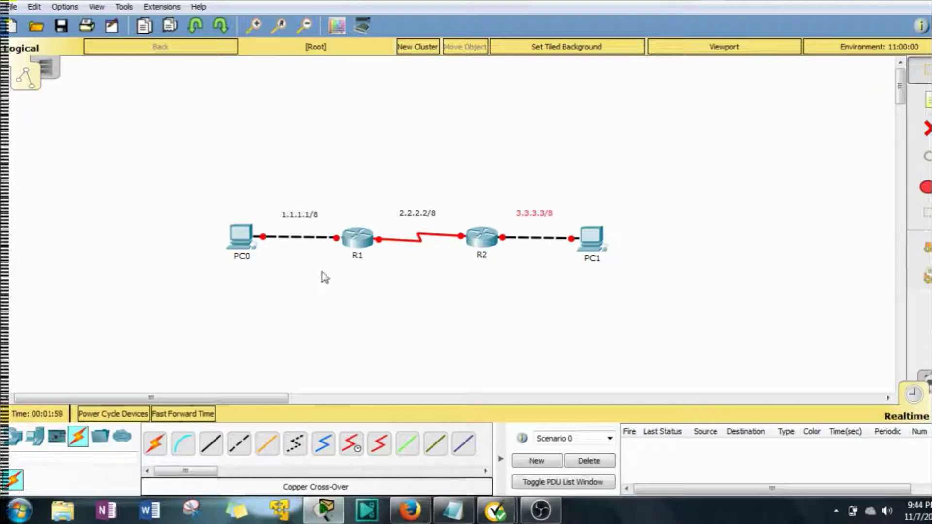
Give PC0 the static IP address 1.1.1.1, subnet mask 255.0.0.0 and default gateway 1.1.1.2.
{"action": "left_click", "coordinate": [243, 248]}
{"action": "left_click", "coordinate": [256, 111]}
{"action": "left_click", "coordinate": [297, 111]}
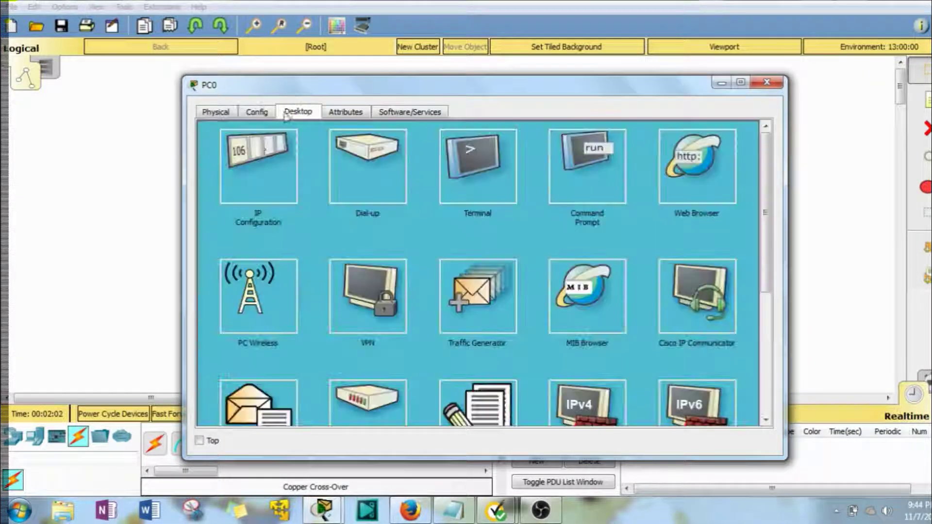
{"action": "left_click", "coordinate": [246, 160]}
{"action": "left_click", "coordinate": [450, 190]}
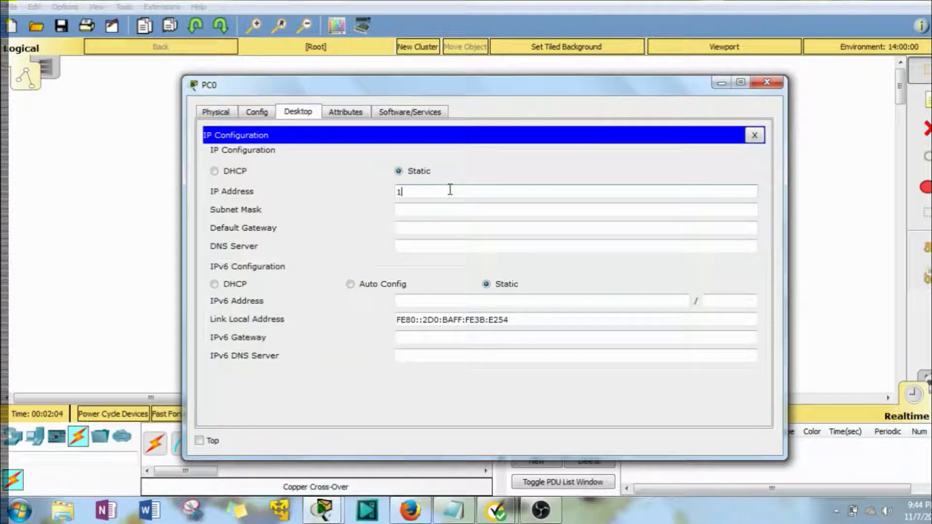
{"action": "type", "text": "1.1.1.1"}
{"action": "key", "text": "Tab"}
{"action": "key", "text": "Tab"}
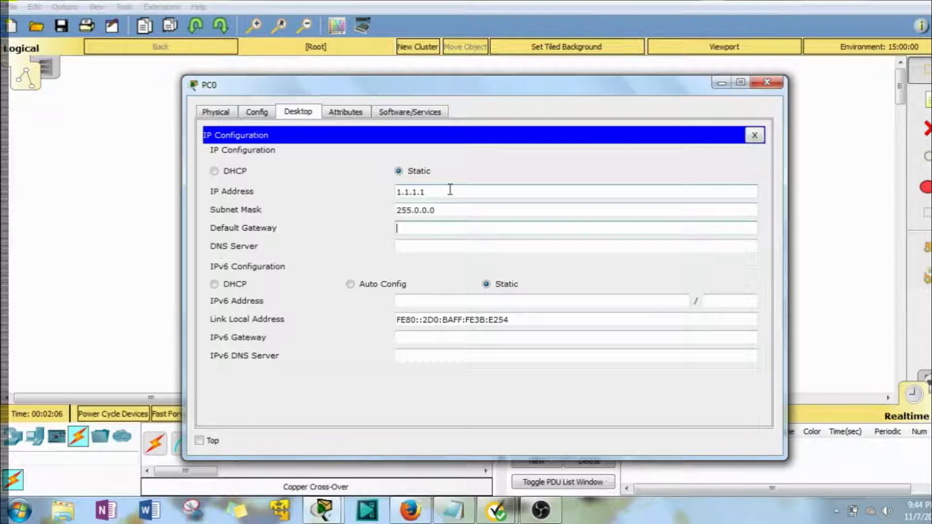
{"action": "type", "text": "1.1.1.2"}
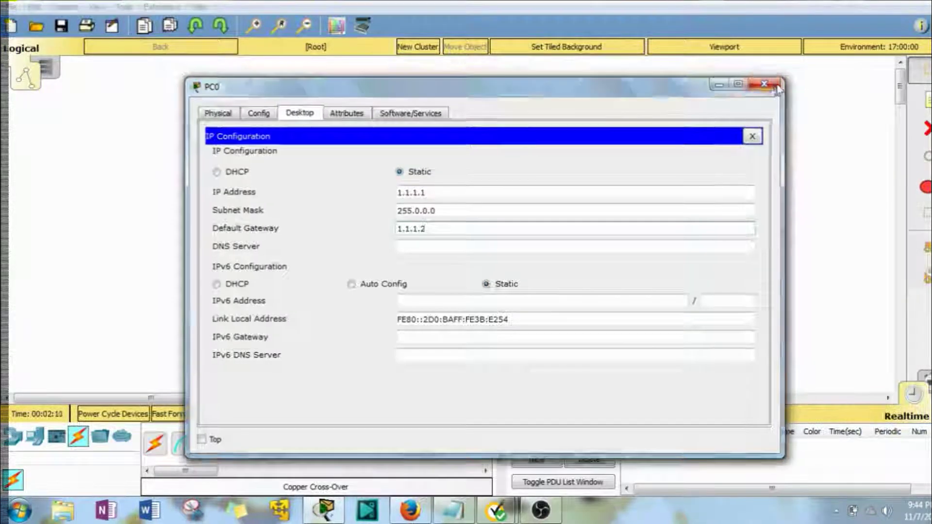
{"action": "left_click", "coordinate": [767, 82]}
Give PC1 the static IP address 3.3.3.3, subnet mask 255.0.0.0 and default gateway 3.3.3.2.
{"action": "left_click", "coordinate": [590, 238]}
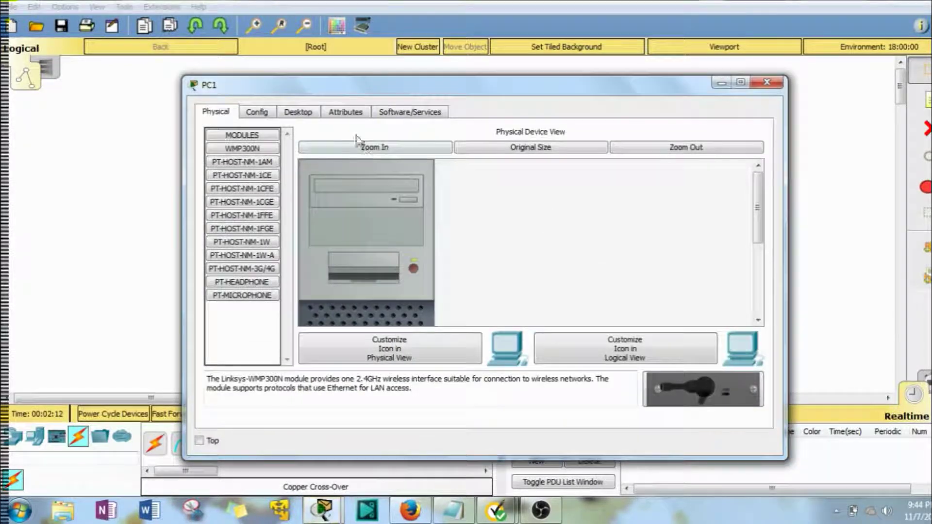
{"action": "left_click", "coordinate": [298, 112]}
{"action": "left_click", "coordinate": [294, 185]}
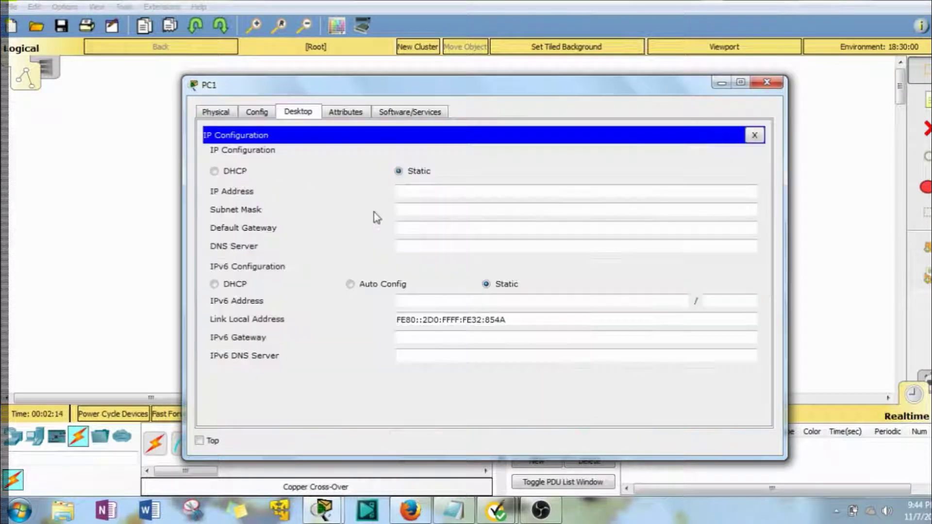
{"action": "left_click", "coordinate": [410, 195]}
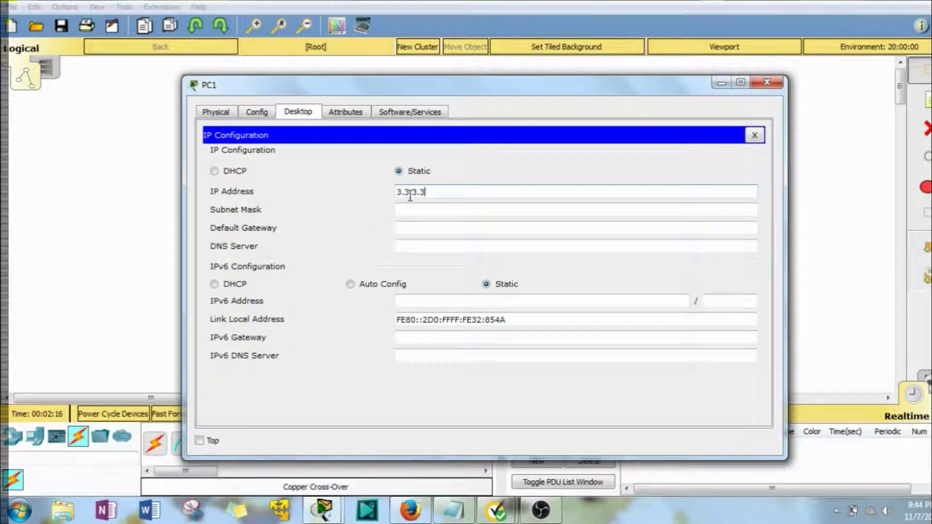
{"action": "key", "text": "Tab"}
{"action": "key", "text": "Tab"}
{"action": "type", "text": "3."}
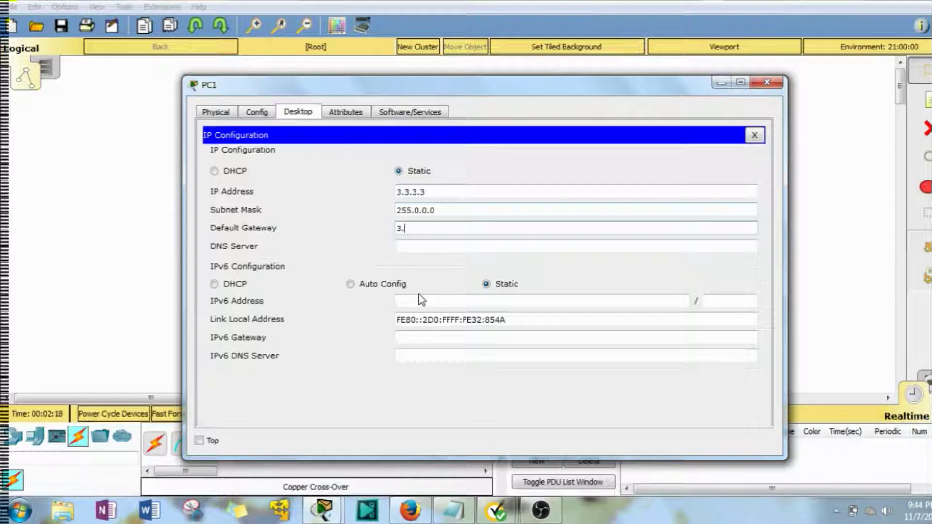
{"action": "type", "text": "3.3.2"}
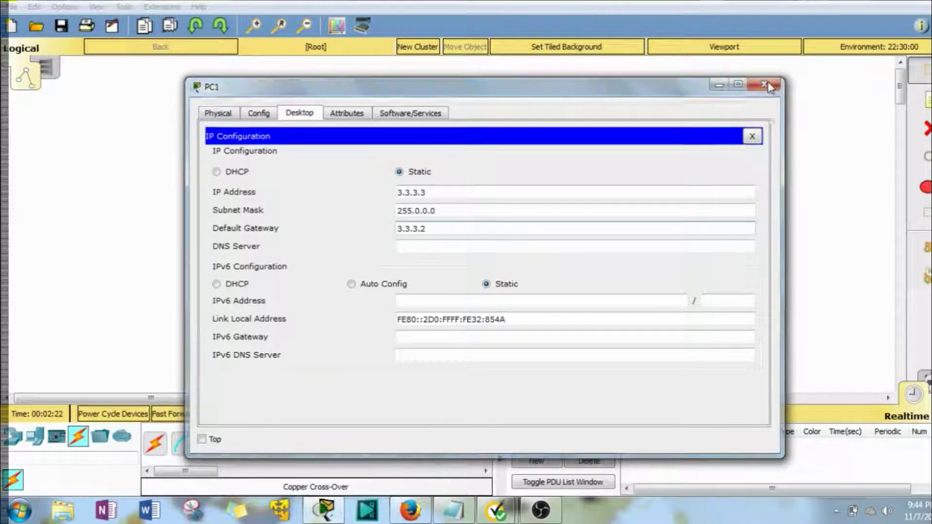
{"action": "left_click", "coordinate": [766, 84]}
Turn on R1's GigabitEthernet0/0 port and assign it IP address 1.1.1.2 with subnet mask 255.0.0.0.
{"action": "left_click", "coordinate": [363, 240]}
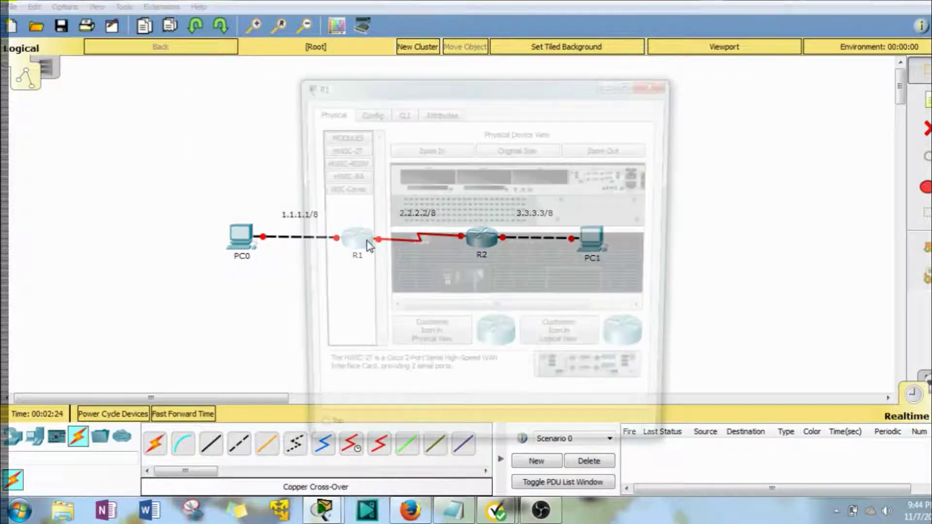
{"action": "left_click", "coordinate": [400, 112]}
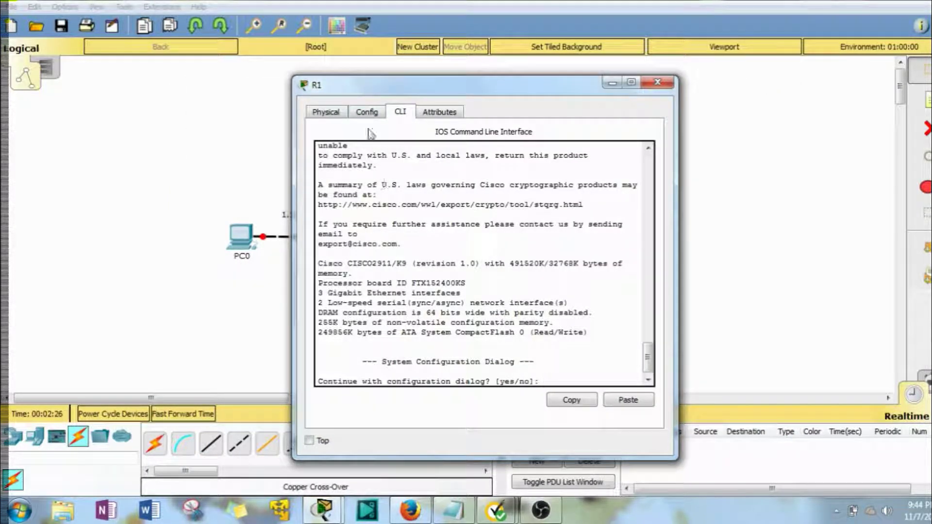
{"action": "left_click", "coordinate": [368, 112]}
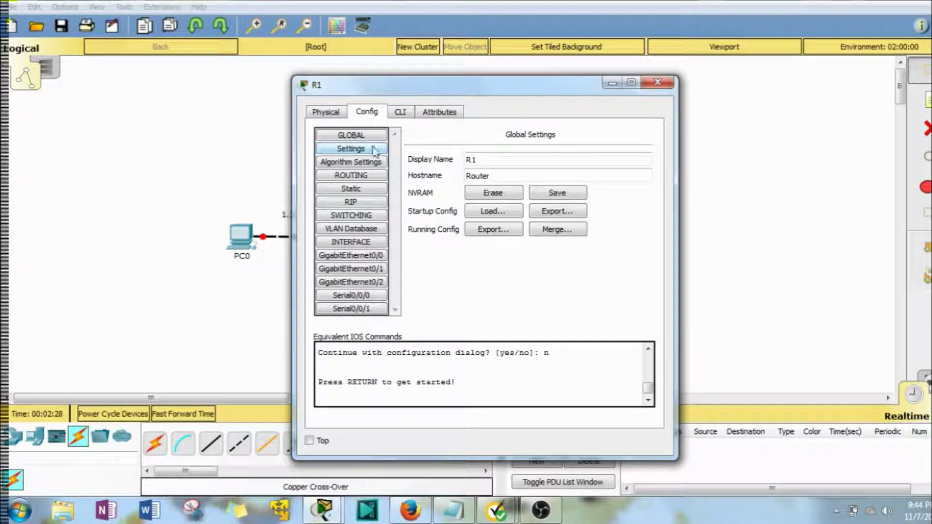
{"action": "left_click_drag", "start_coordinate": [389, 93], "coordinate": [621, 62]}
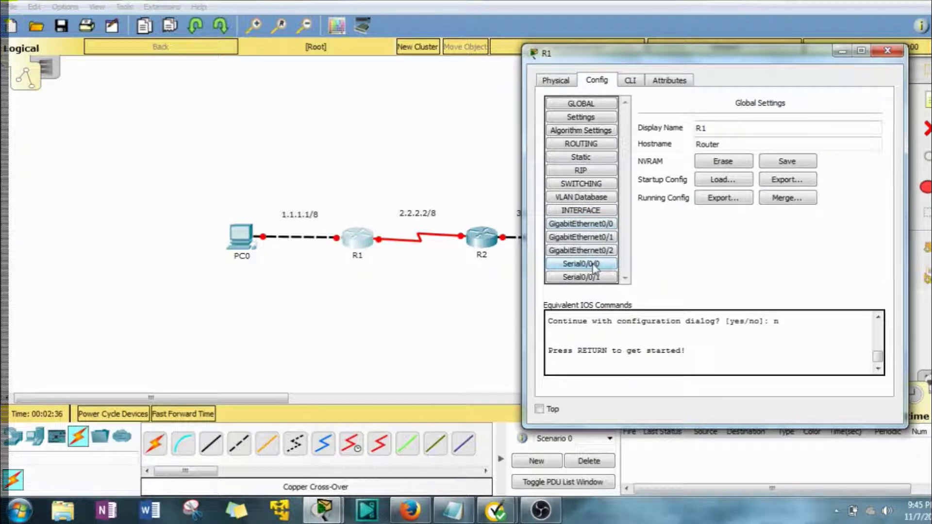
{"action": "left_click", "coordinate": [602, 224]}
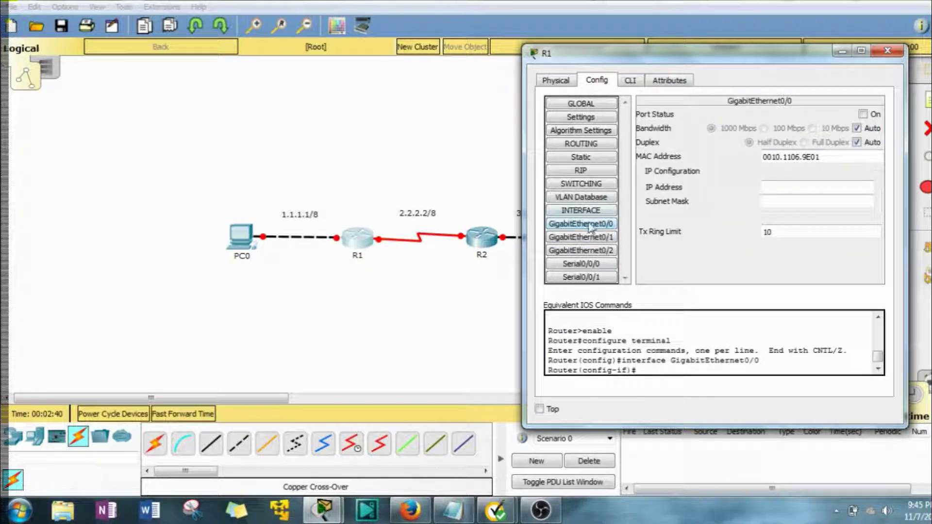
{"action": "left_click", "coordinate": [874, 113]}
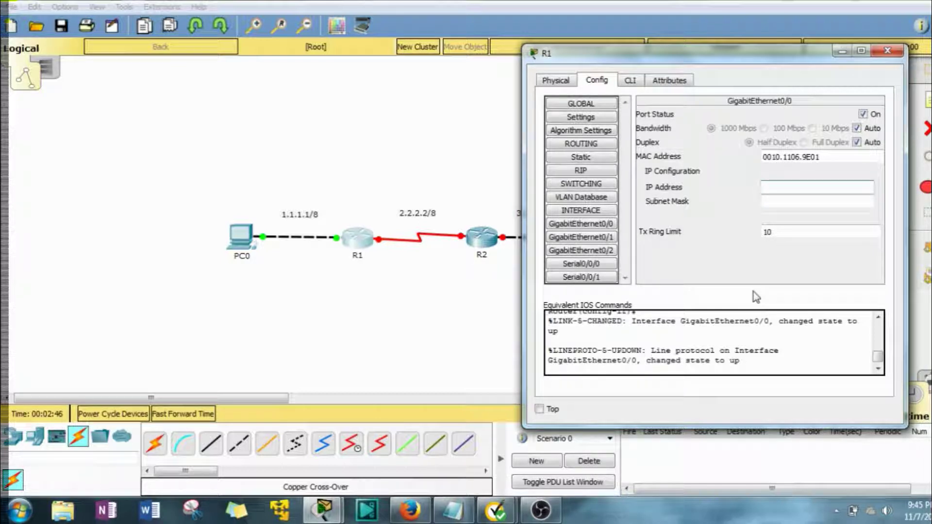
{"action": "type", "text": "1.1.1.2"}
{"action": "key", "text": "Tab"}
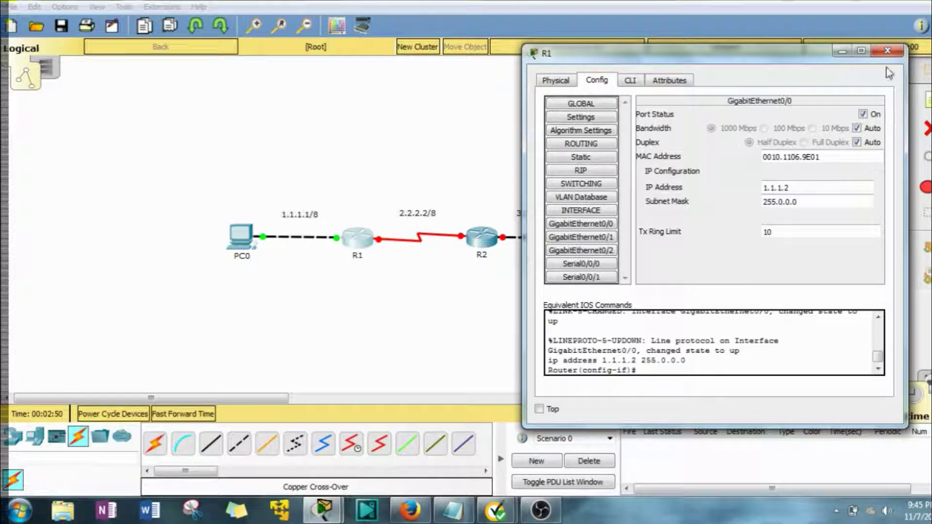
Turn on R1's Serial0/0/0 port and assign it IP address 2.2.2.2 with subnet mask 255.0.0.0.
{"action": "left_click", "coordinate": [596, 266]}
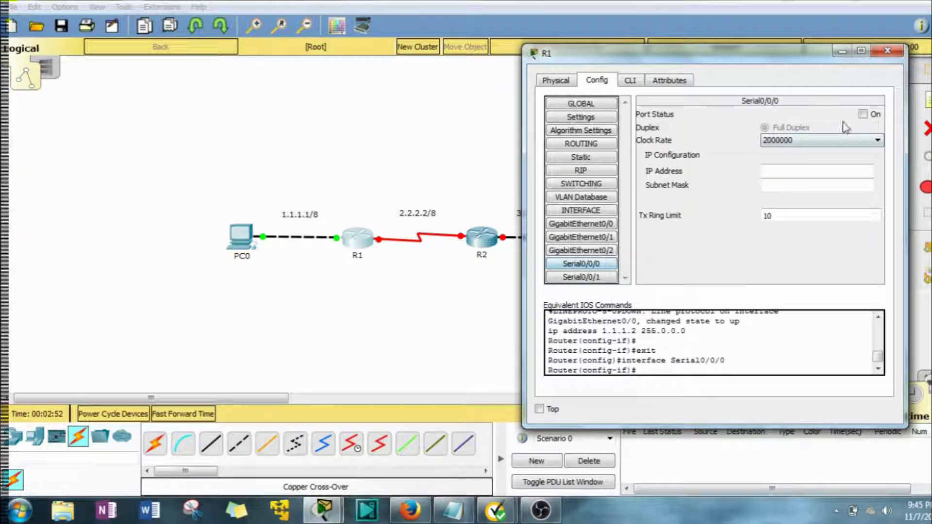
{"action": "left_click", "coordinate": [863, 115]}
{"action": "left_click", "coordinate": [783, 171]}
{"action": "type", "text": "2"}
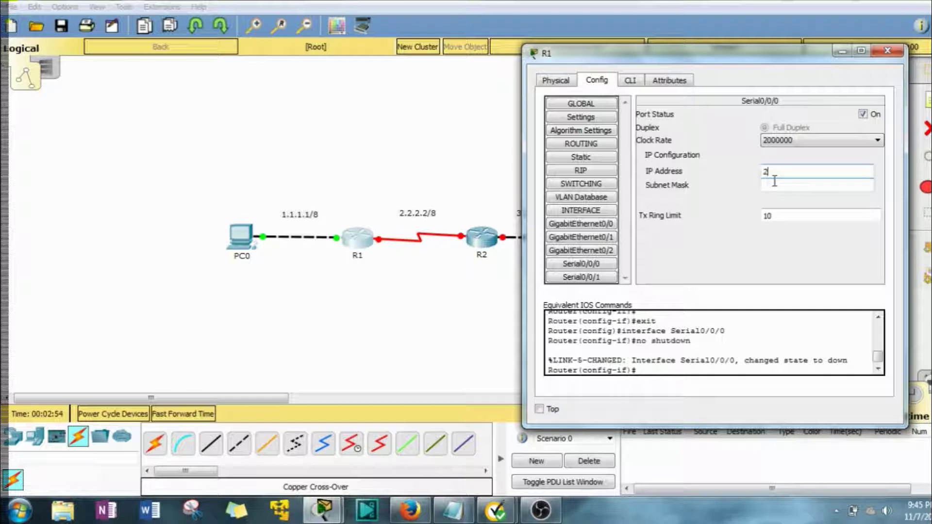
{"action": "type", "text": ".2.2.2"}
{"action": "left_click", "coordinate": [776, 186]}
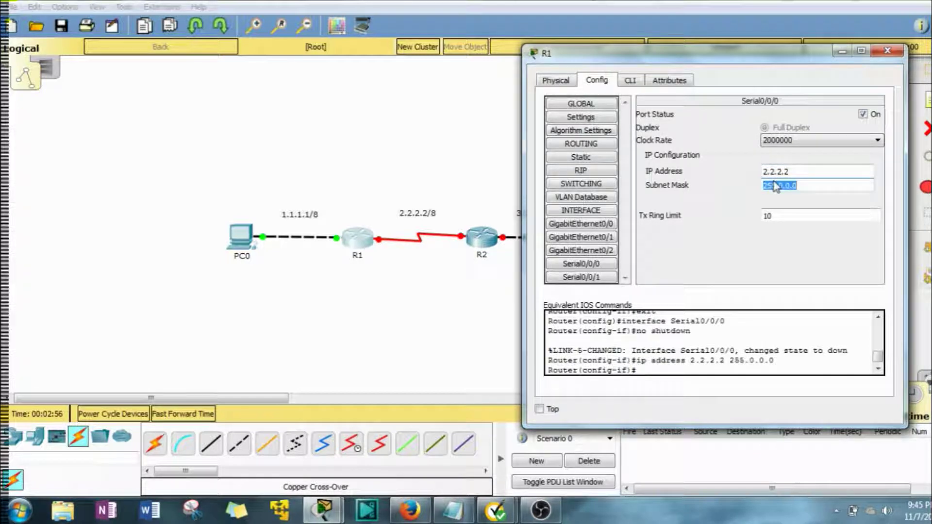
{"action": "key", "text": "Tab"}
{"action": "left_click", "coordinate": [886, 54]}
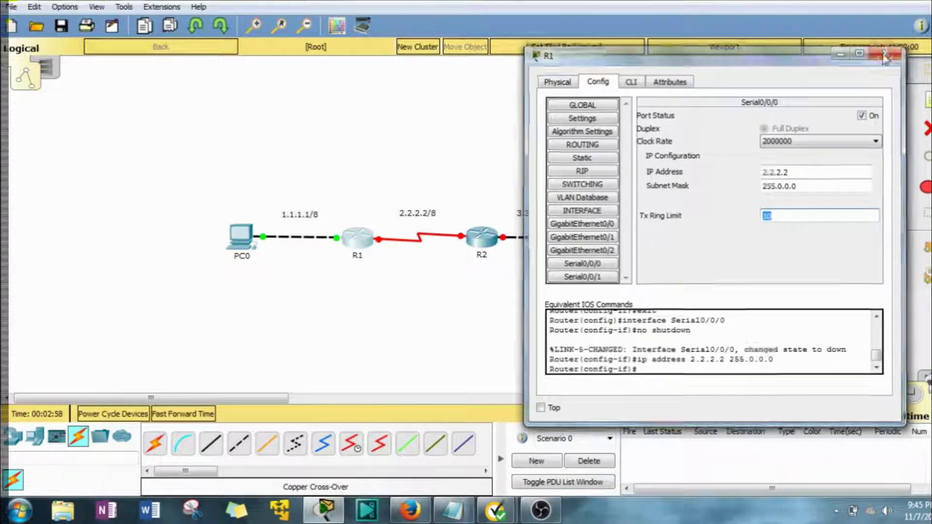
Assign R2's GigabitEthernet0/0 port IP address 3.3.3.2 with subnet mask 255.0.0.0 and turn the port on.
{"action": "left_click", "coordinate": [482, 239]}
{"action": "left_click", "coordinate": [367, 113]}
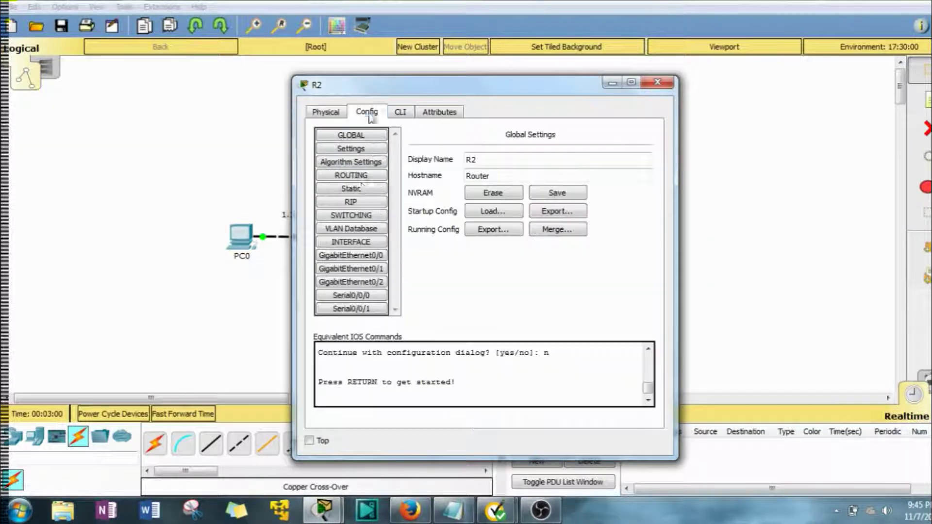
{"action": "left_click", "coordinate": [355, 256]}
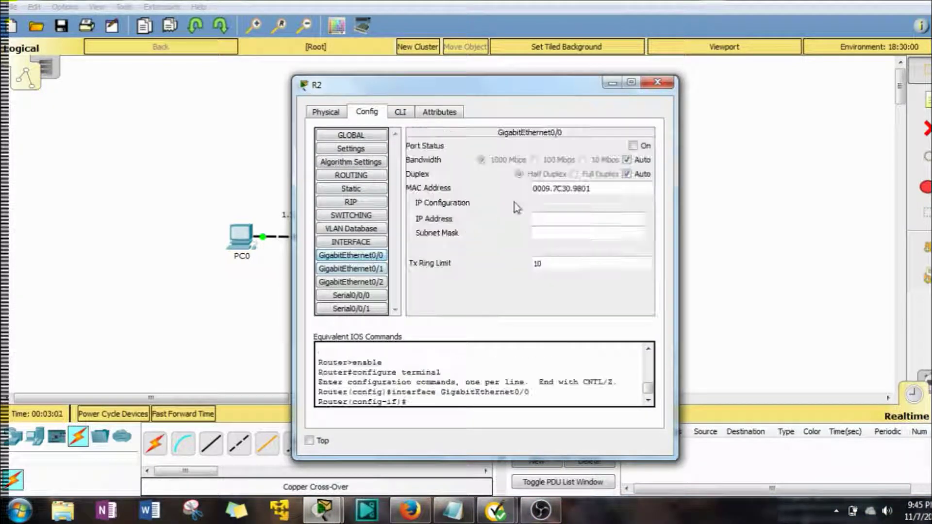
{"action": "left_click", "coordinate": [561, 213]}
{"action": "type", "text": "3.3.3"}
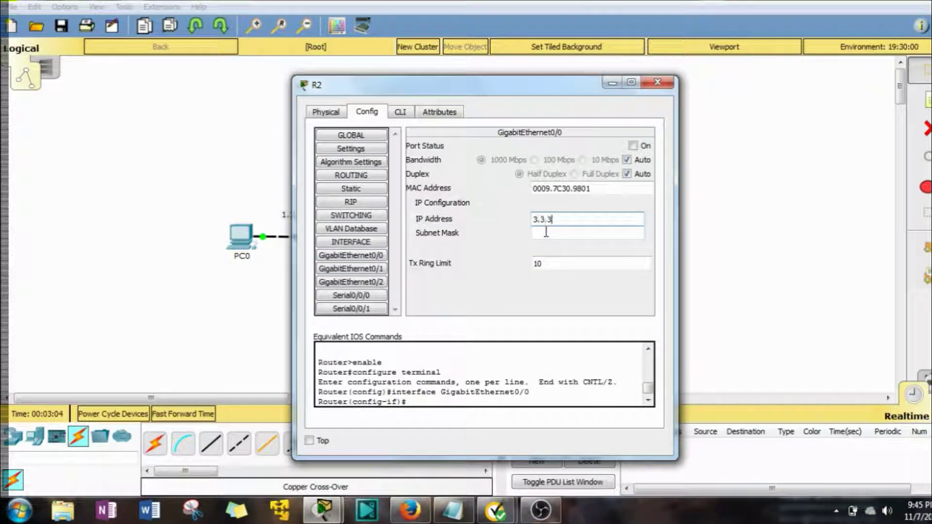
{"action": "type", "text": ".2"}
{"action": "left_click", "coordinate": [546, 233]}
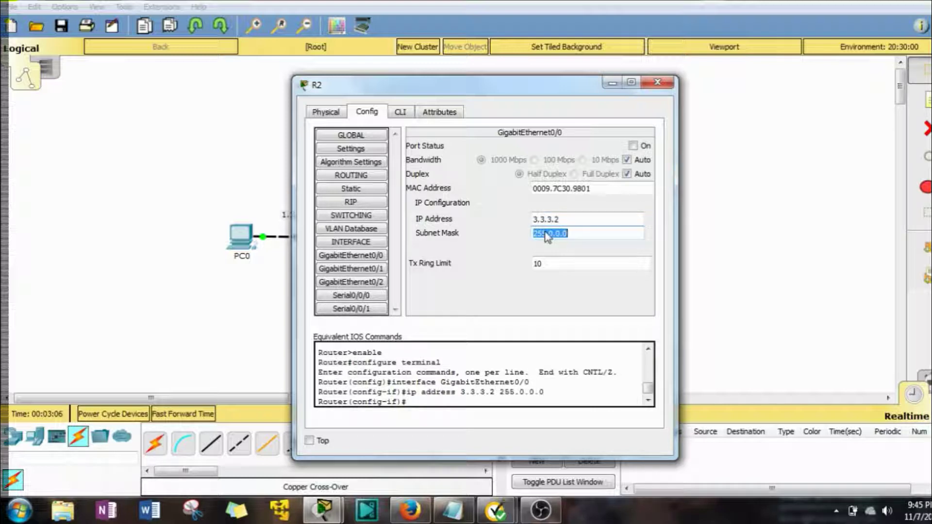
{"action": "left_click", "coordinate": [634, 146]}
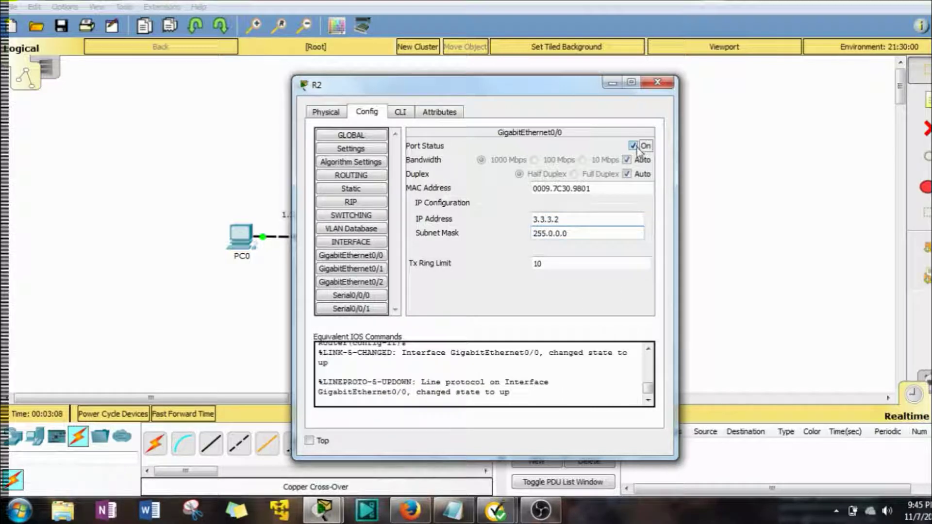
Assign R2's Serial0/0/0 port IP address 2.2.2.3 with subnet mask 255.0.0.0 and turn the port on.
{"action": "left_click", "coordinate": [370, 295]}
{"action": "left_click", "coordinate": [554, 207]}
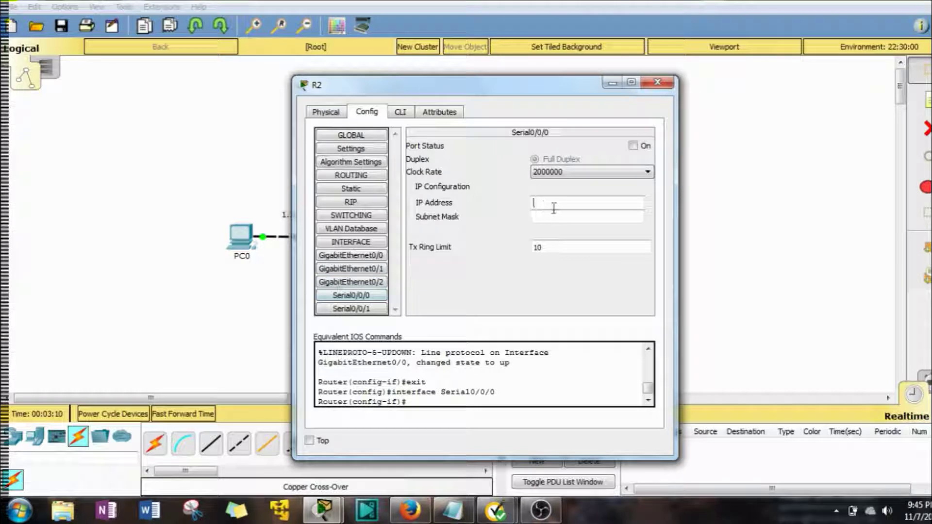
{"action": "type", "text": "2.2.2.2"}
{"action": "left_click", "coordinate": [646, 146]}
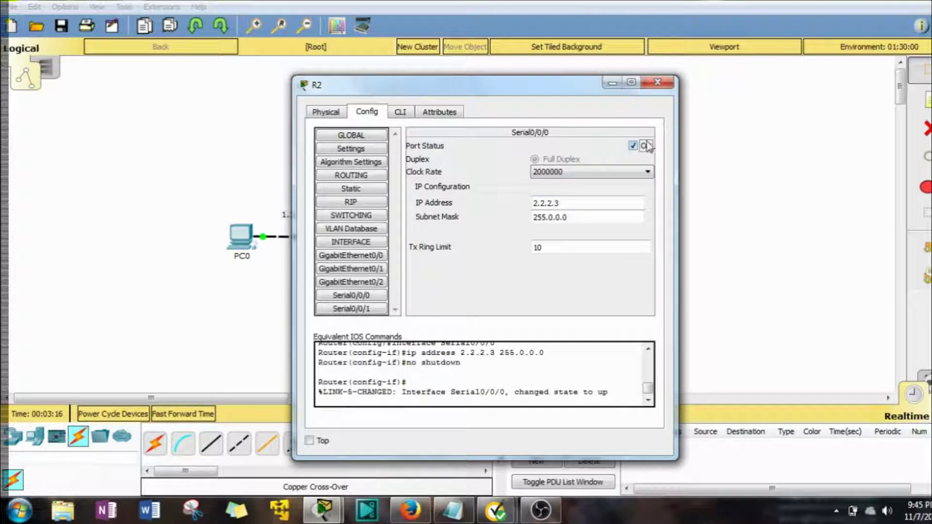
{"action": "left_click", "coordinate": [658, 83]}
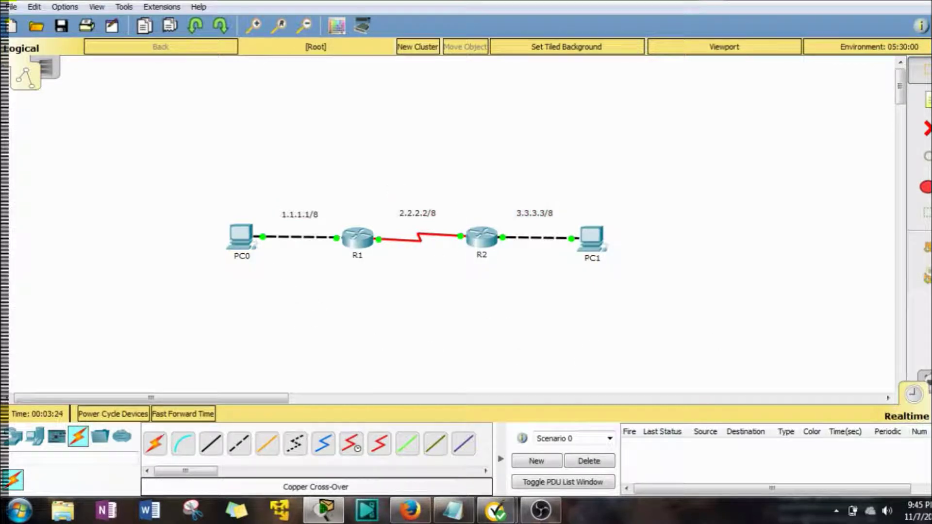
Switch the network to Simulation mode and close the simulation panel.
{"action": "key", "text": "shift+s"}
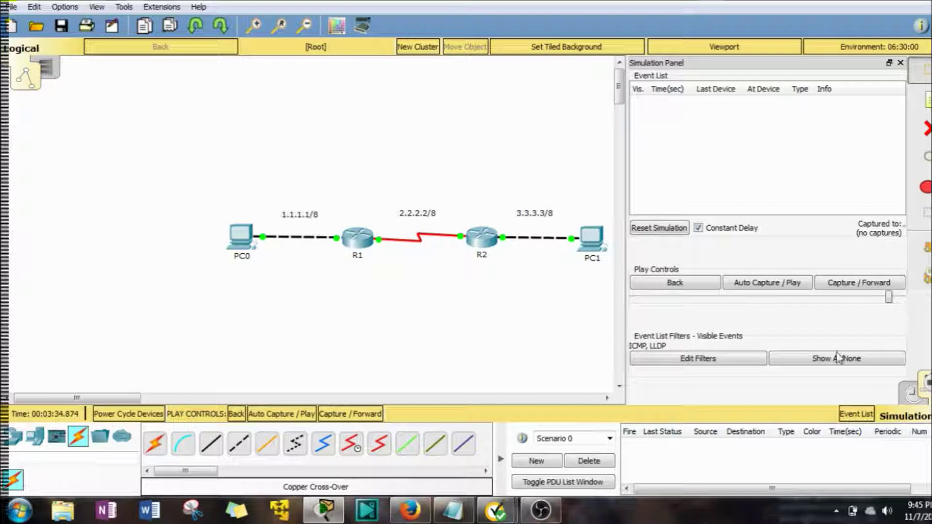
{"action": "left_click", "coordinate": [900, 62]}
In R1's command line, enter RIP router configuration with router rip and set the protocol to version 2.
{"action": "left_click", "coordinate": [348, 245]}
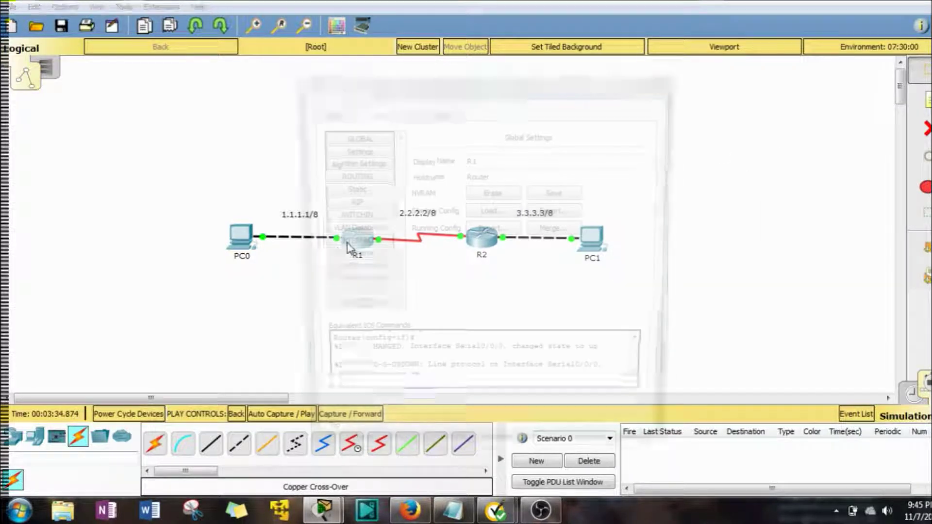
{"action": "left_click", "coordinate": [403, 113]}
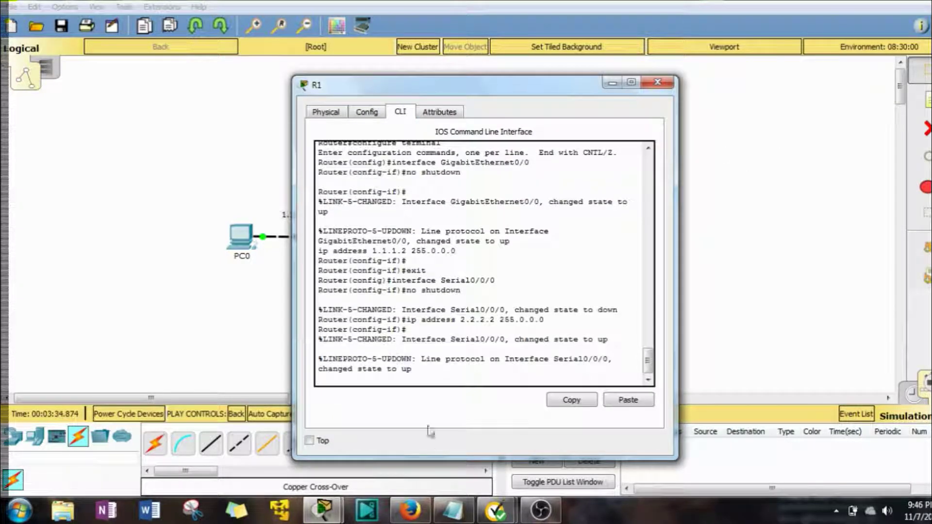
{"action": "key", "text": "Return"}
{"action": "key", "text": "Return"}
{"action": "type", "text": "rou"}
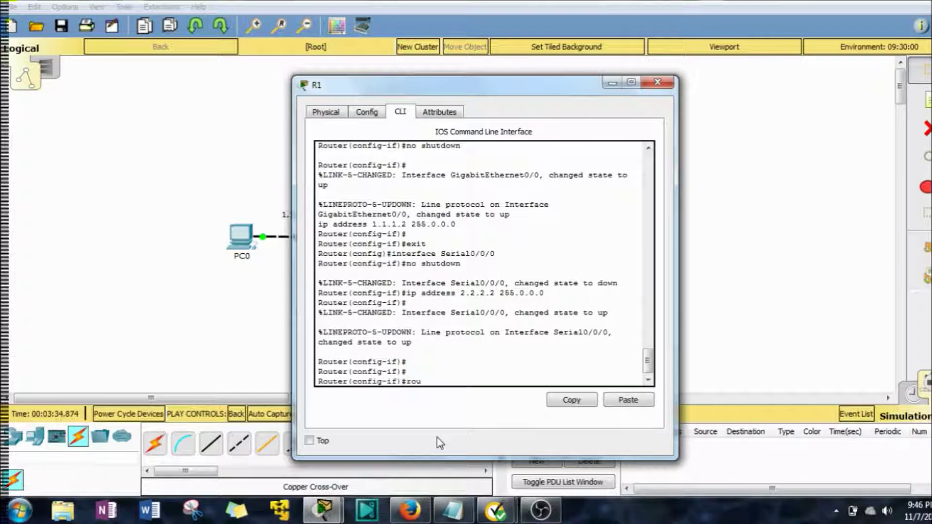
{"action": "type", "text": "ter rip"}
{"action": "key", "text": "Return"}
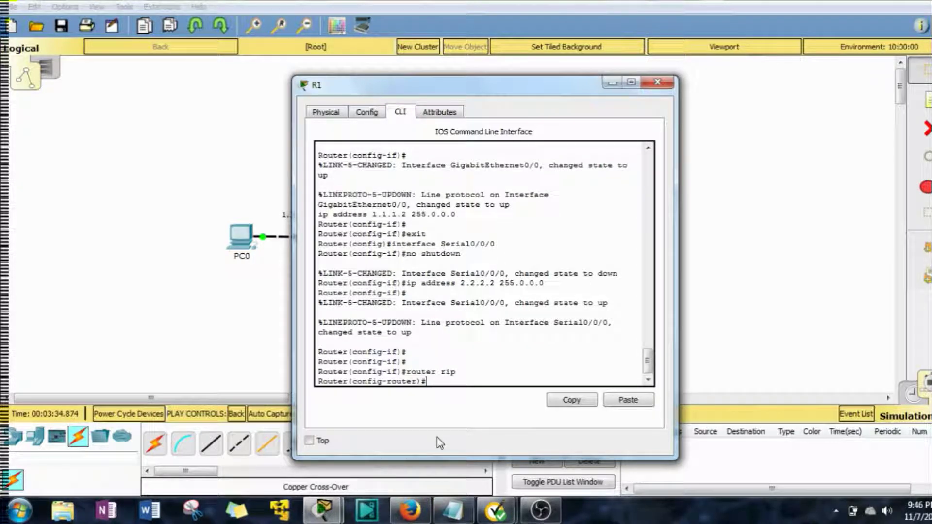
{"action": "type", "text": "ver"}
{"action": "key", "text": "Tab"}
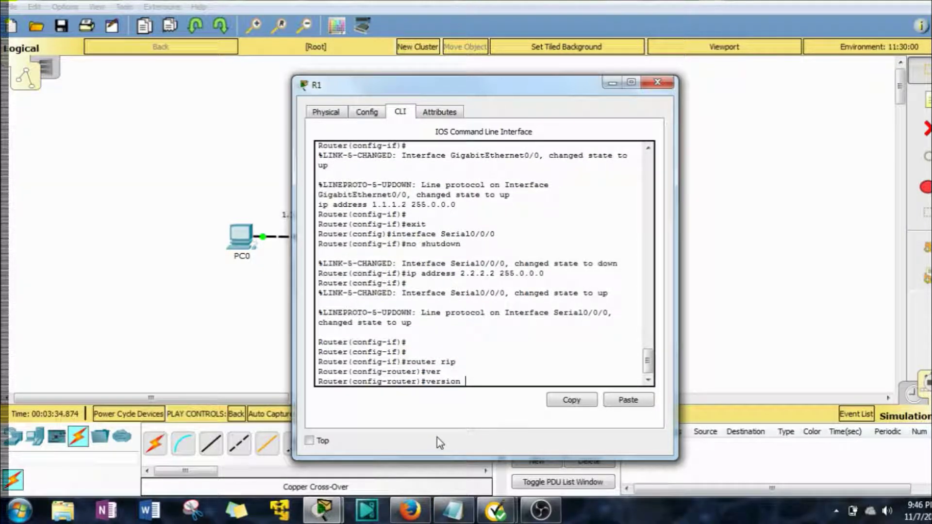
{"action": "type", "text": "2"}
{"action": "key", "text": "Return"}
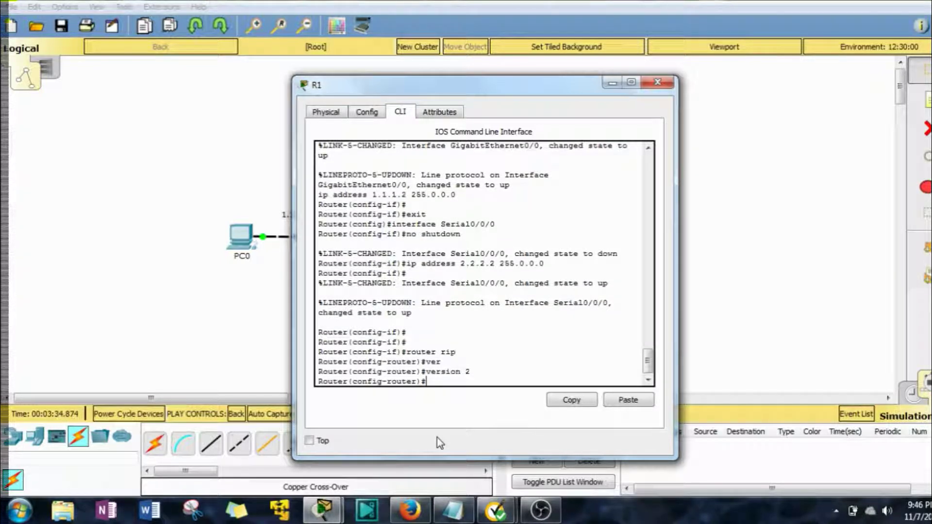
Add networks 1.1.1.1 and 2.2.2.2 to R1's RIP configuration with the network command.
{"action": "type", "text": "net"}
{"action": "key", "text": "Tab"}
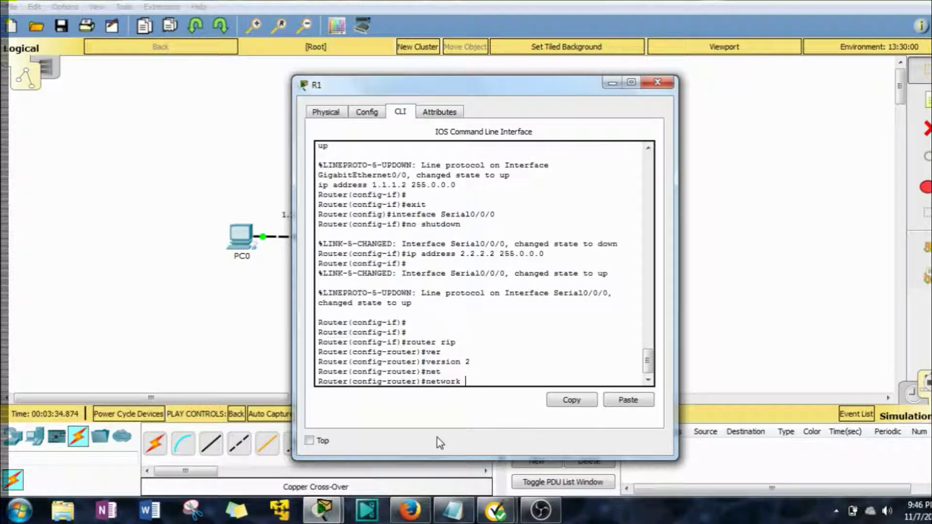
{"action": "left_click_drag", "start_coordinate": [366, 89], "coordinate": [613, 92]}
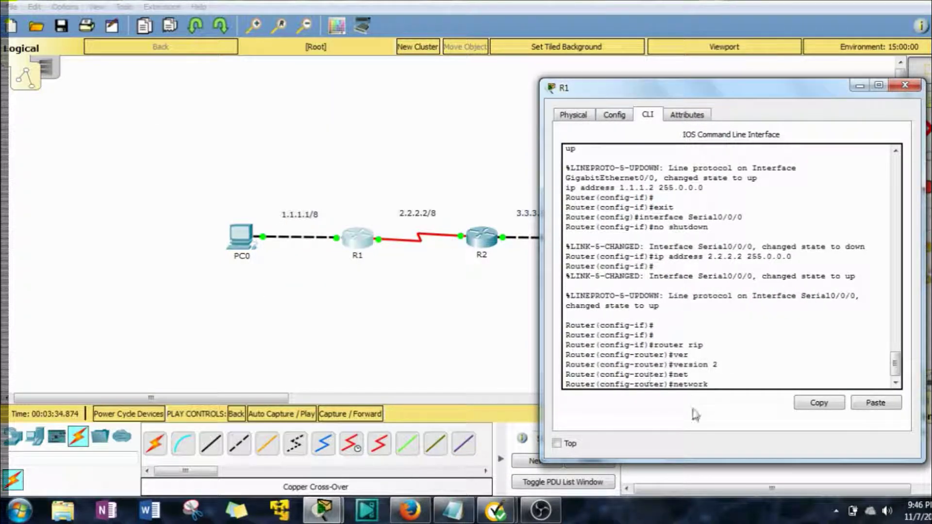
{"action": "type", "text": "1.1.1.1"}
{"action": "key", "text": "Return"}
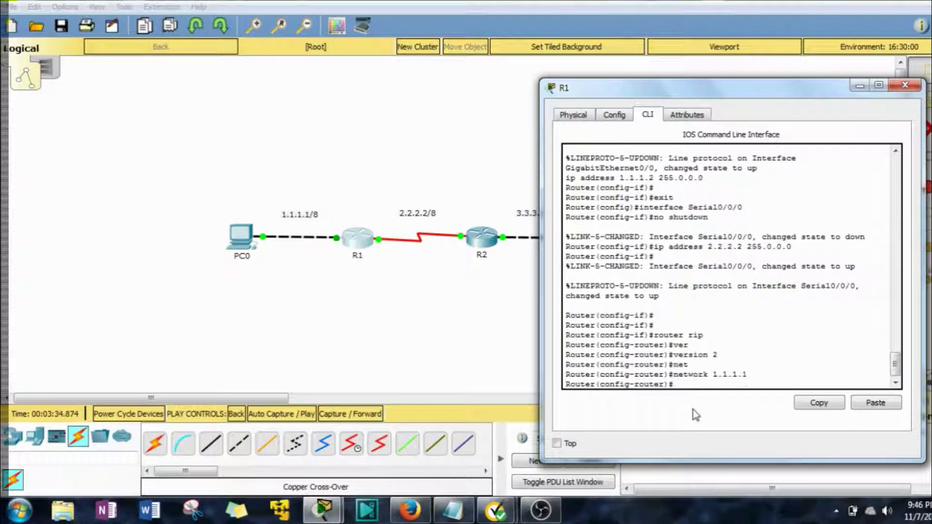
{"action": "type", "text": "net"}
{"action": "key", "text": "Tab"}
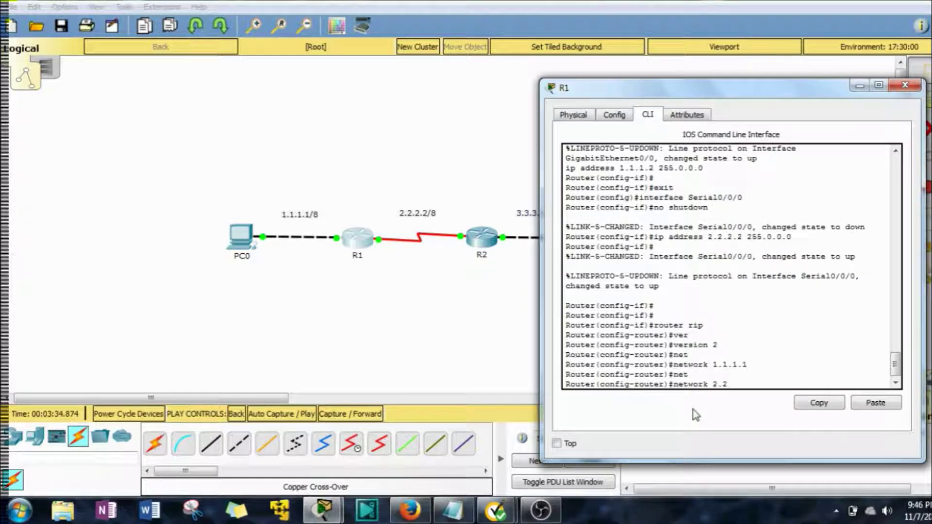
{"action": "type", "text": "2.2.2.2"}
{"action": "key", "text": "Return"}
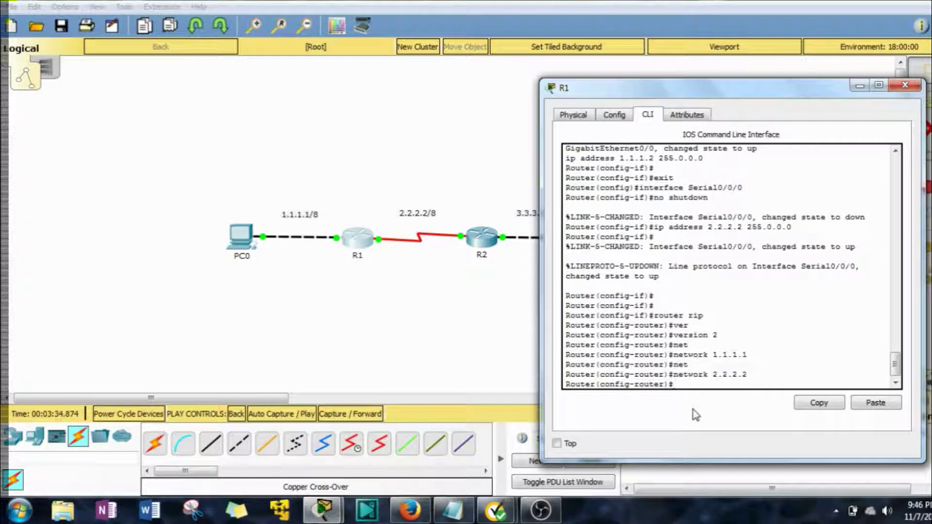
Turn off automatic summarization on R1 with no auto-summary and close the R1 window.
{"action": "type", "text": "no aut"}
{"action": "key", "text": "Tab"}
{"action": "key", "text": "Return"}
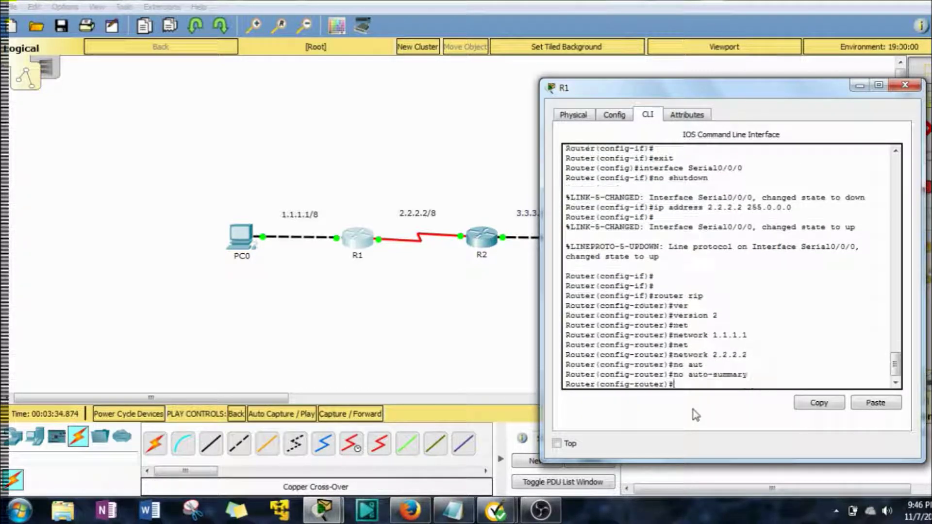
{"action": "left_click", "coordinate": [903, 86]}
Open R2's command line and enter RIP router configuration with router rip.
{"action": "left_click", "coordinate": [482, 238]}
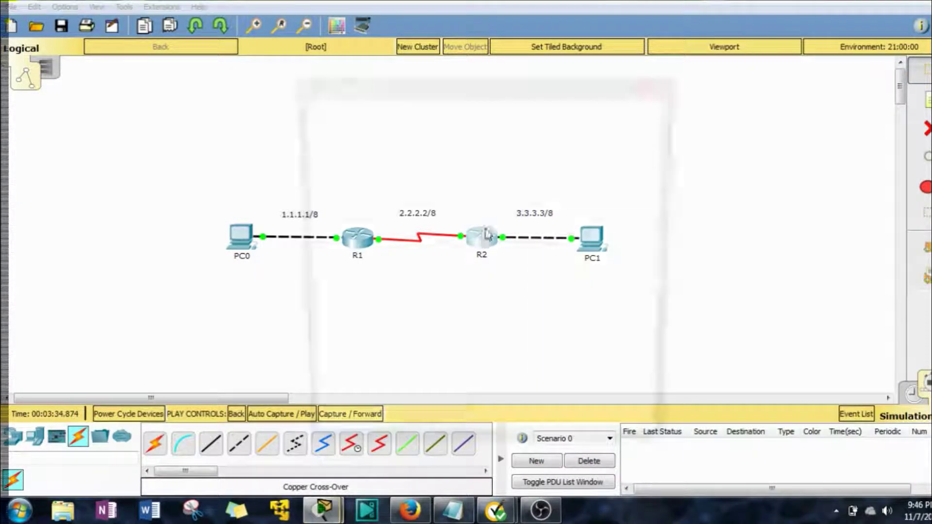
{"action": "left_click_drag", "start_coordinate": [479, 85], "coordinate": [769, 63]}
{"action": "left_click", "coordinate": [688, 88]}
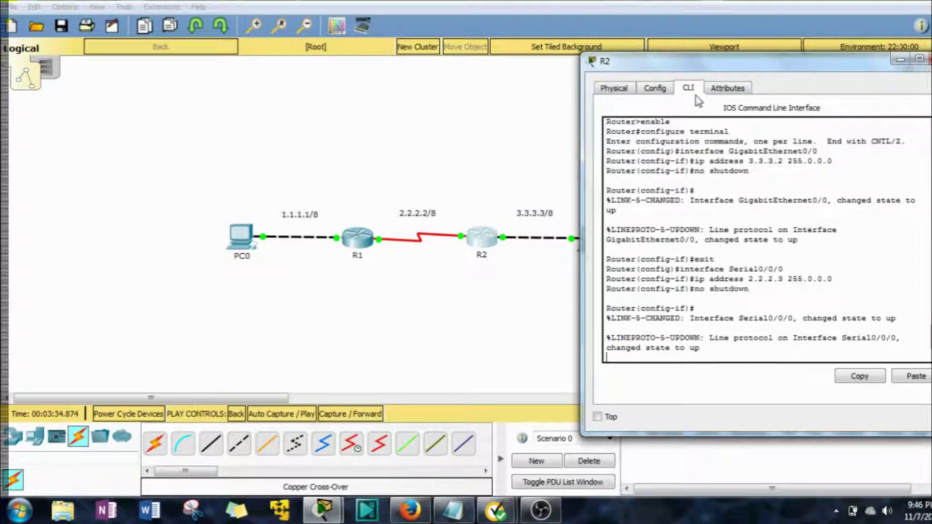
{"action": "key", "text": "Return"}
{"action": "key", "text": "Return"}
{"action": "key", "text": "Return"}
{"action": "type", "text": "en"}
{"action": "key", "text": "Return"}
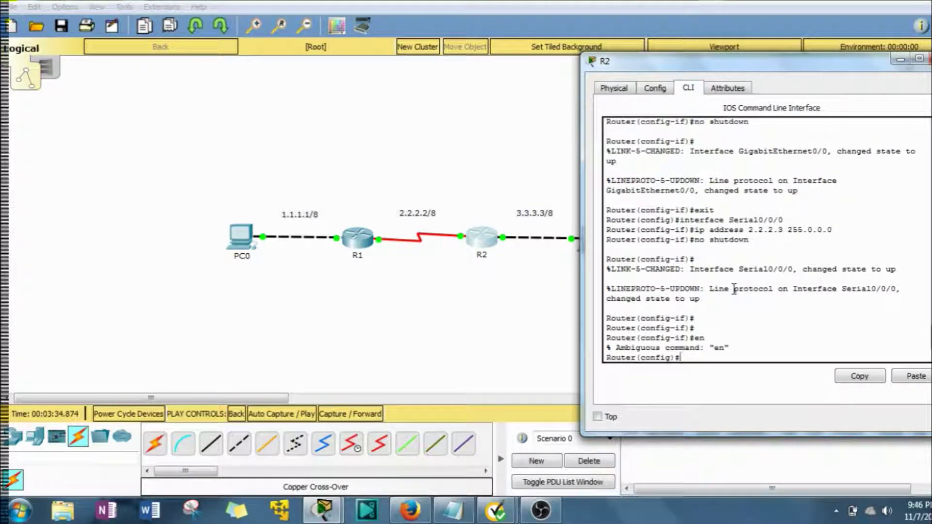
{"action": "type", "text": "router r"}
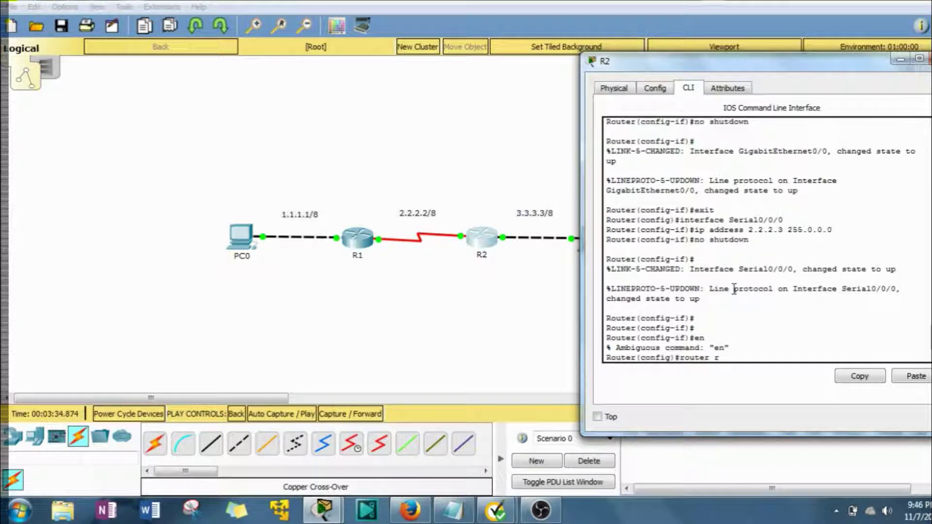
{"action": "type", "text": "ip"}
{"action": "key", "text": "Tab"}
{"action": "key", "text": "Return"}
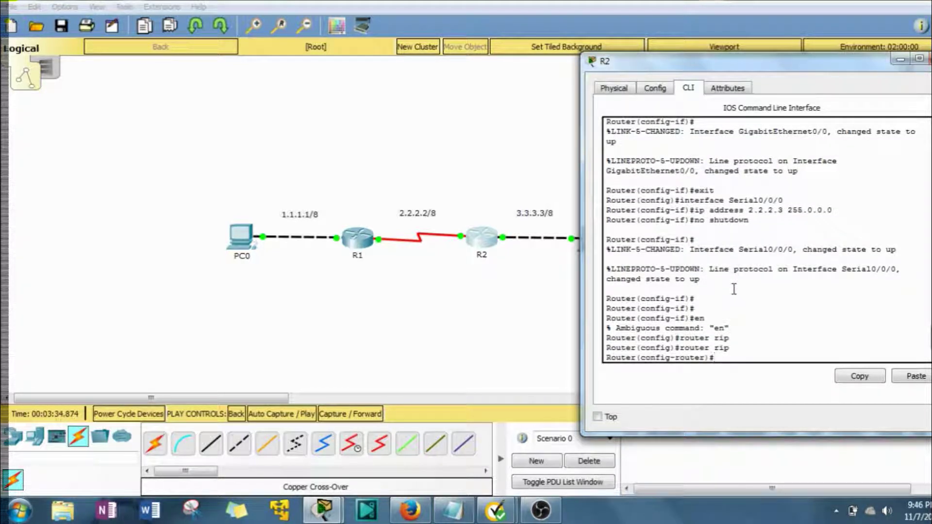
Turn off automatic summarization on R2 with no auto-summary and set its RIP protocol to version 2.
{"action": "type", "text": "no au"}
{"action": "key", "text": "Tab"}
{"action": "key", "text": "Return"}
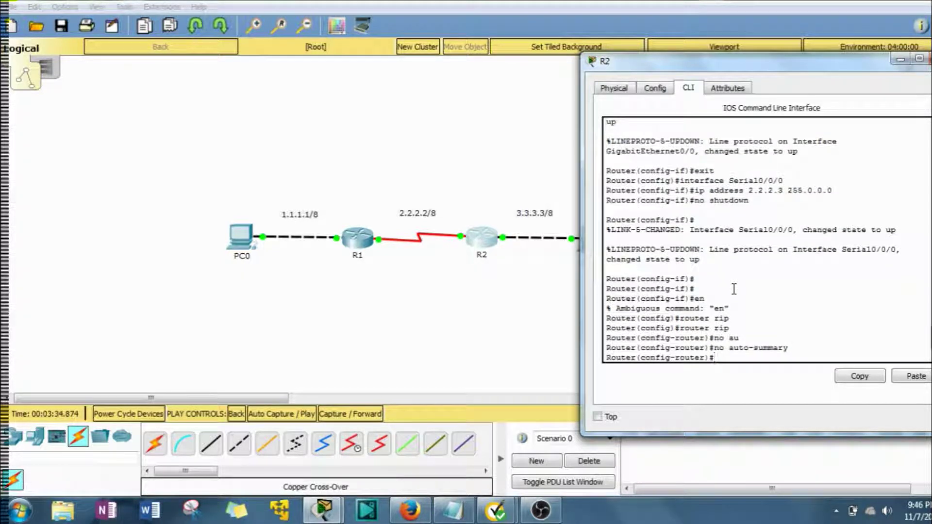
{"action": "type", "text": "ver"}
{"action": "key", "text": "Tab"}
{"action": "type", "text": "2"}
{"action": "key", "text": "Return"}
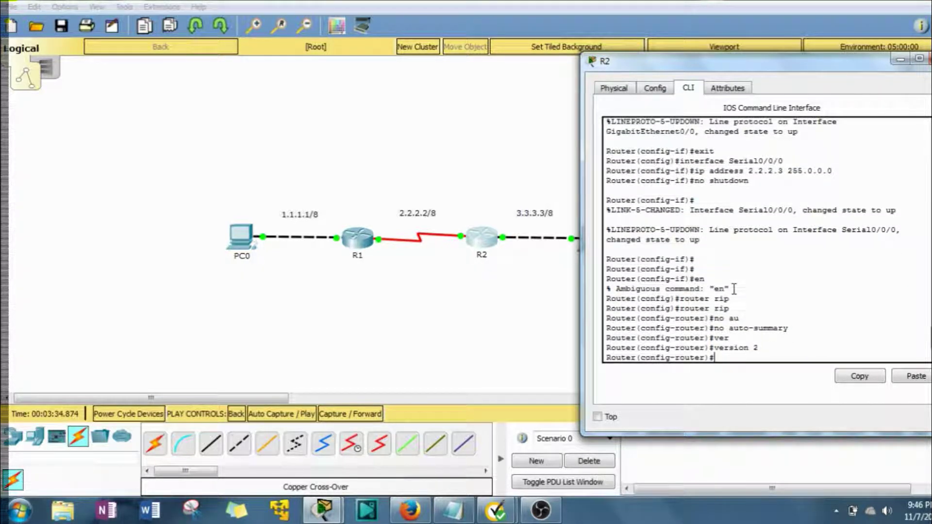
Add networks 2.2.2.2 and 3.3.3.3 to R2's RIP configuration and close the R2 window.
{"action": "type", "text": "net"}
{"action": "key", "text": "Tab"}
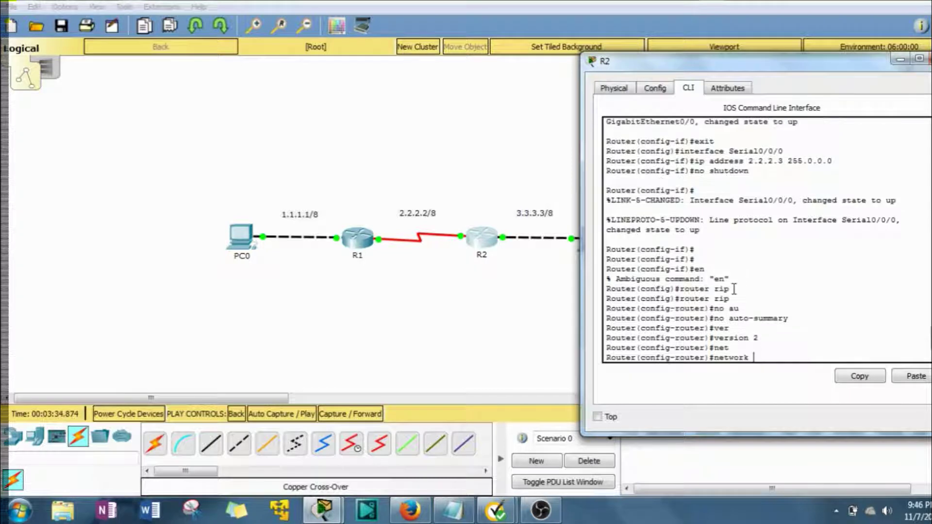
{"action": "type", "text": "2.2.2.2"}
{"action": "key", "text": "Return"}
{"action": "type", "text": "b"}
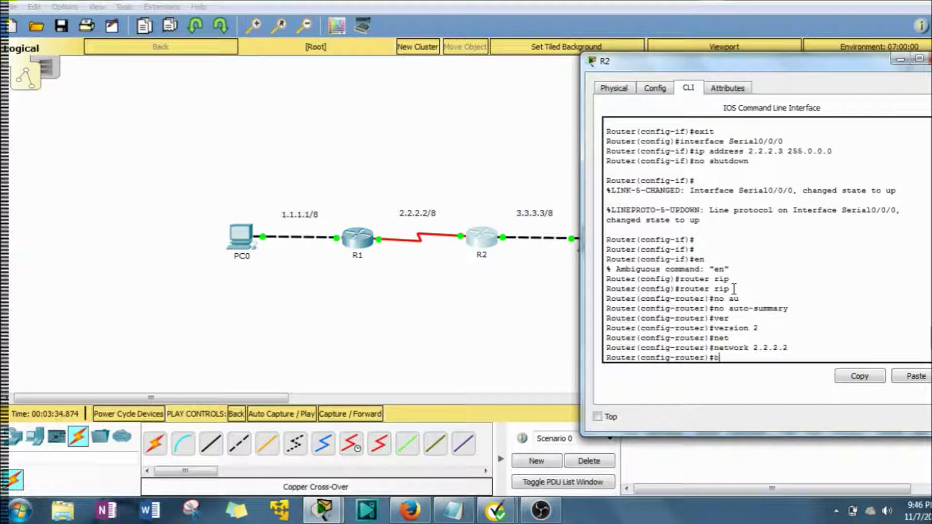
{"action": "type", "text": "et"}
{"action": "key", "text": "Tab"}
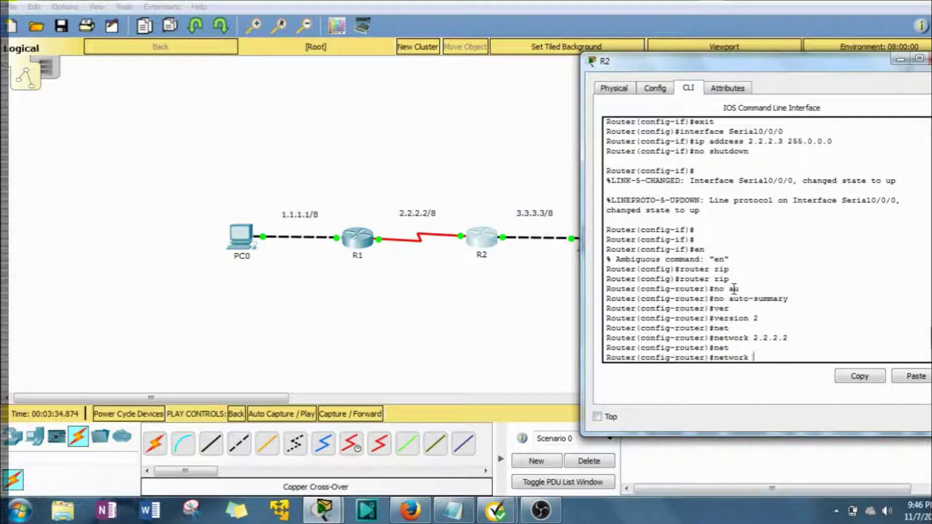
{"action": "type", "text": "3.3.3.3"}
{"action": "key", "text": "Return"}
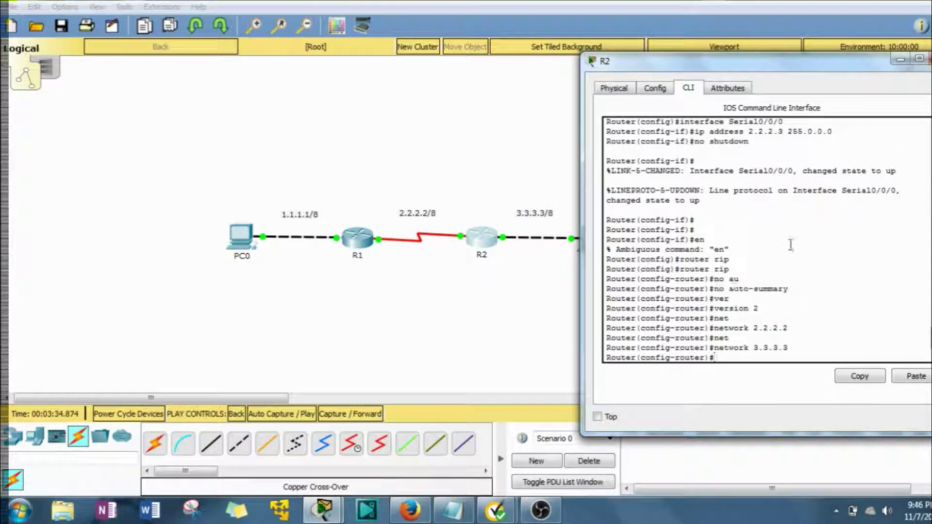
{"action": "left_click_drag", "start_coordinate": [866, 60], "coordinate": [765, 62]}
{"action": "left_click", "coordinate": [835, 65]}
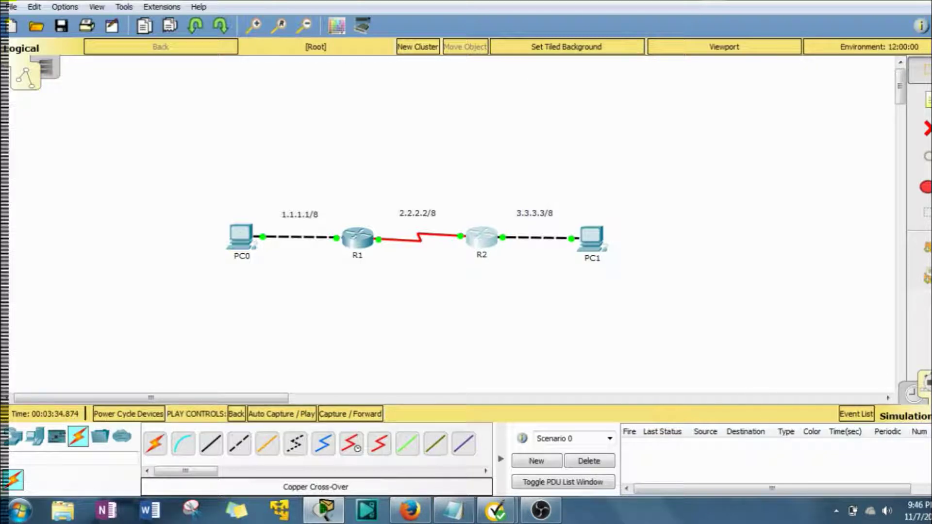
Show the simulation event list and ping 3.3.3.3 from PC0's Command Prompt, leaving the PC0 window minimized.
{"action": "left_click", "coordinate": [858, 417]}
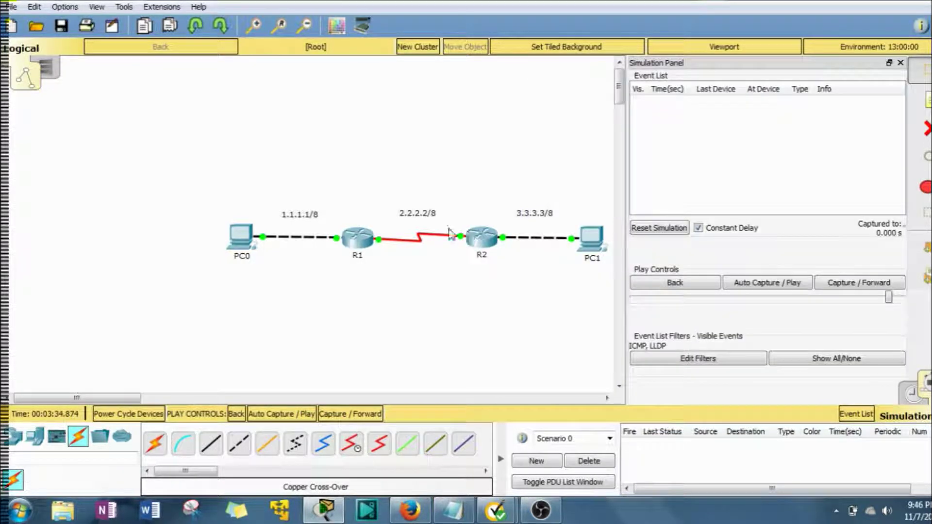
{"action": "left_click_drag", "start_coordinate": [116, 398], "coordinate": [146, 401]}
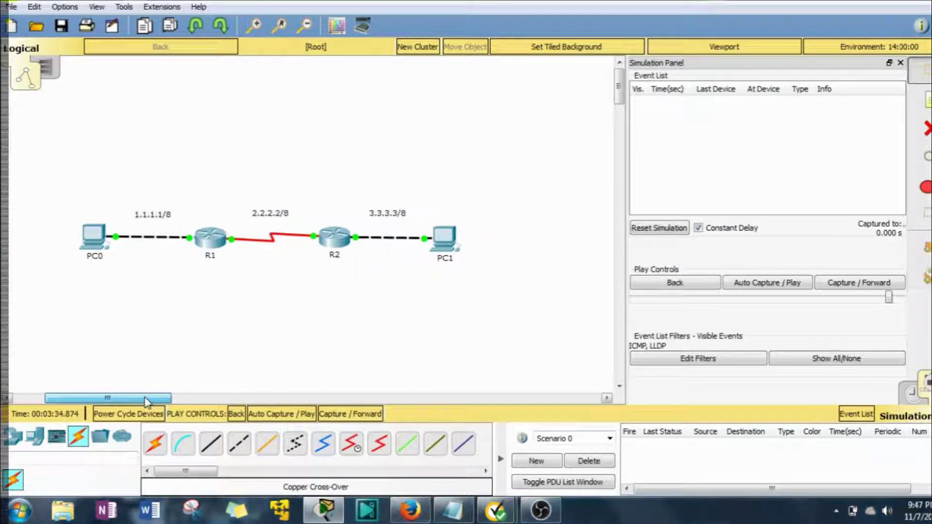
{"action": "left_click", "coordinate": [94, 237]}
{"action": "left_click", "coordinate": [585, 162]}
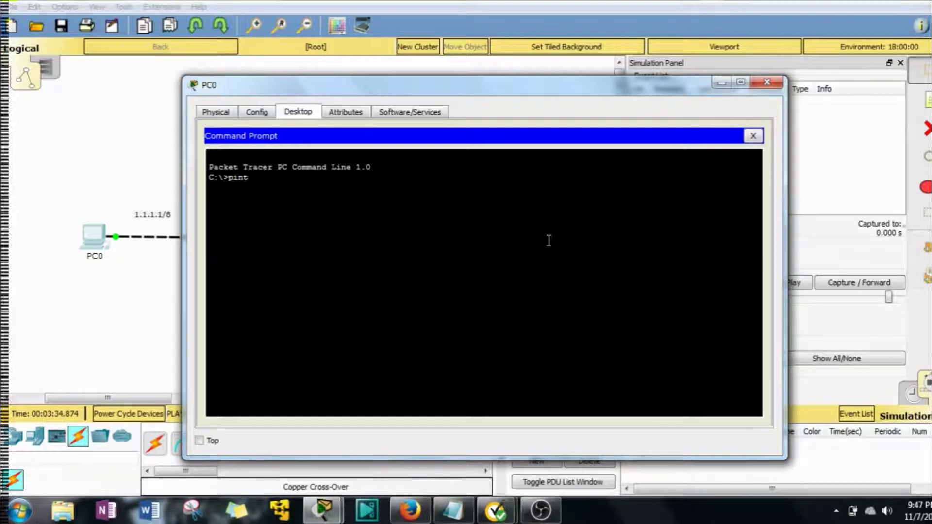
{"action": "key", "text": "Return"}
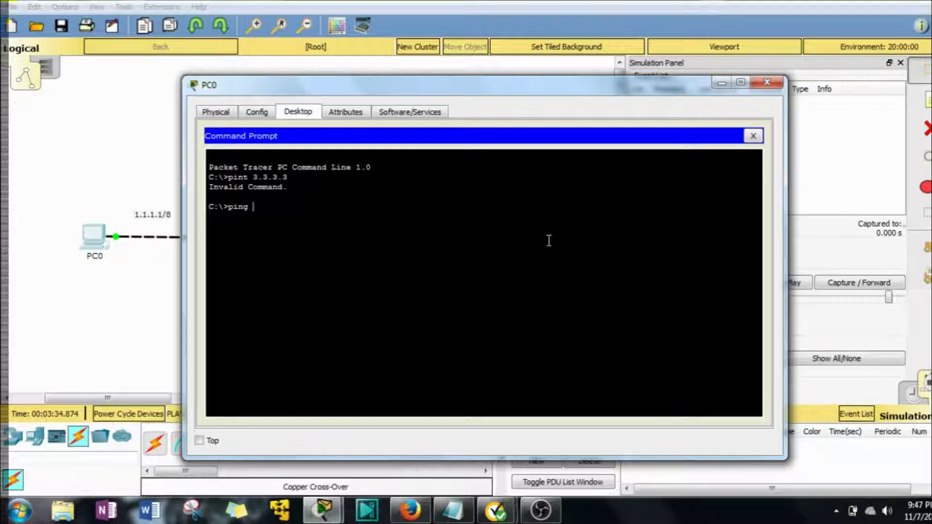
{"action": "key", "text": "Return"}
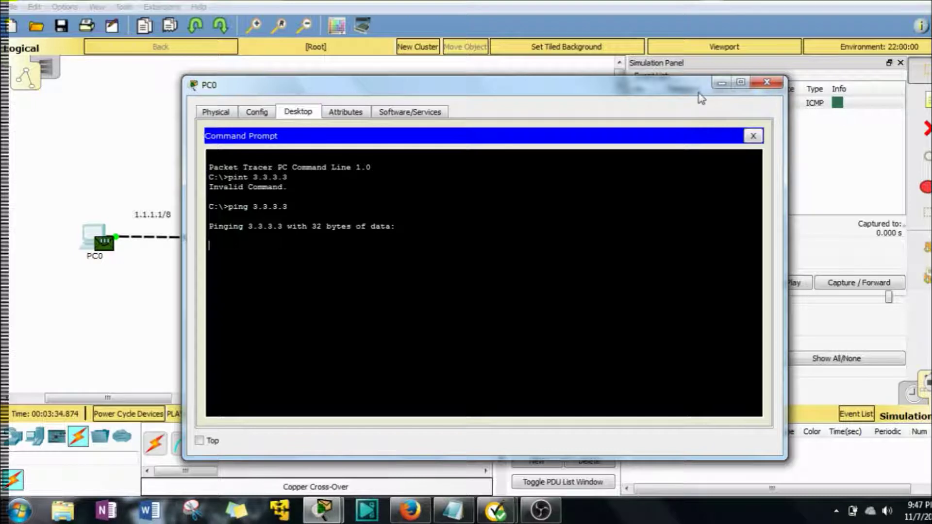
{"action": "left_click", "coordinate": [728, 82]}
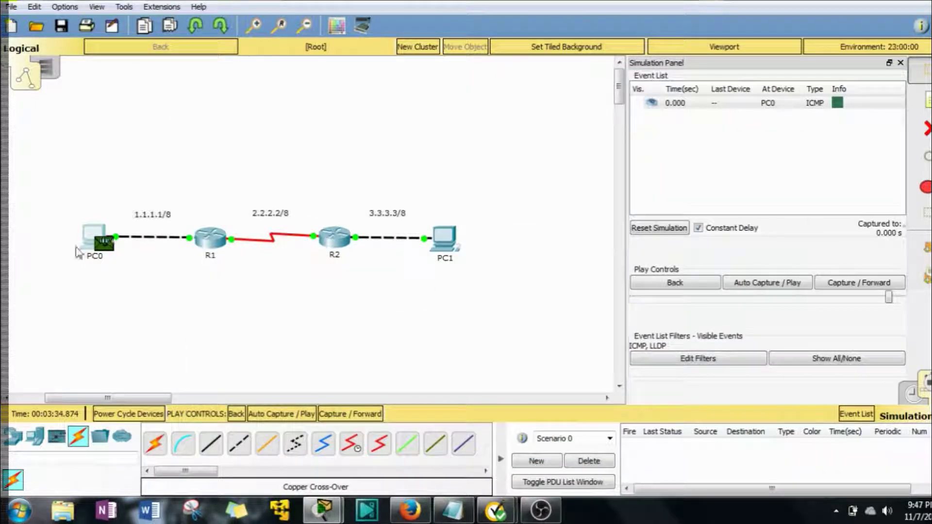
Examine the ping packet's OSI layer information at PC0 and, after advancing the simulation, at R1.
{"action": "left_click", "coordinate": [106, 247]}
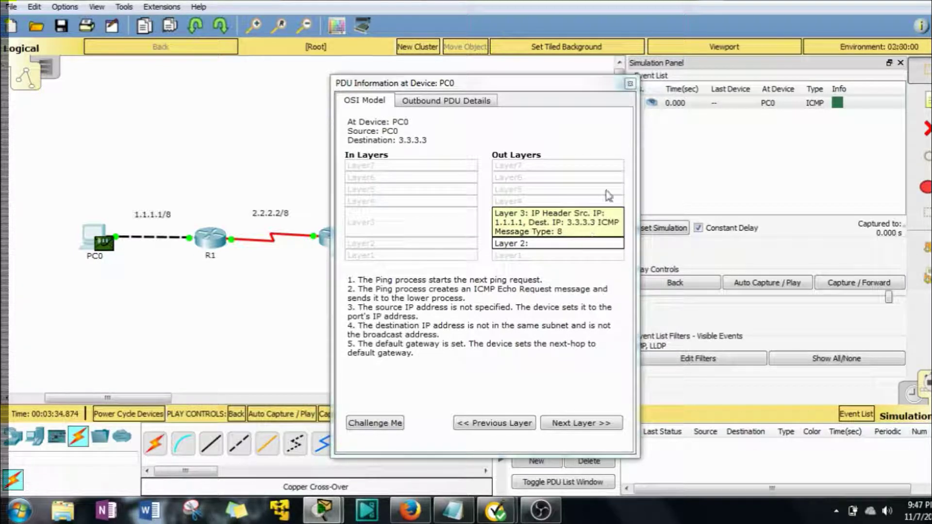
{"action": "left_click", "coordinate": [630, 83]}
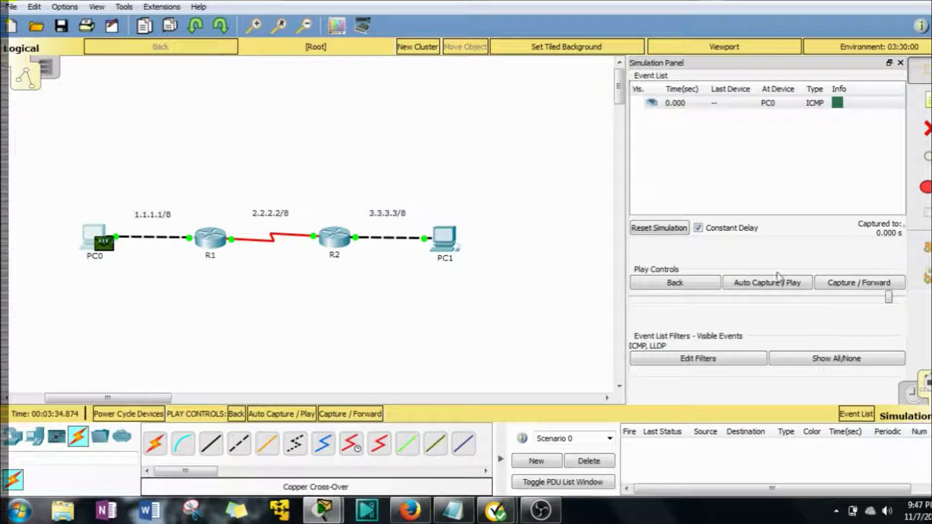
{"action": "left_click", "coordinate": [879, 288]}
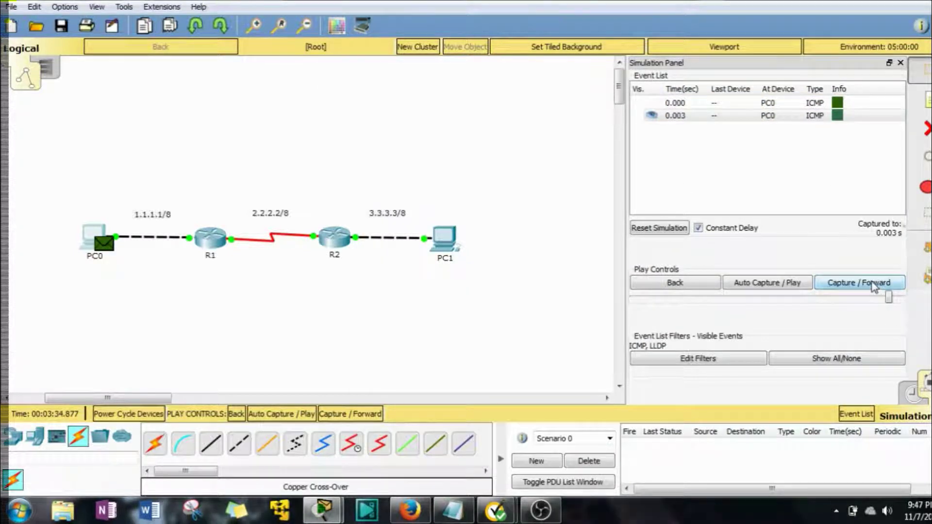
{"action": "left_click", "coordinate": [876, 288]}
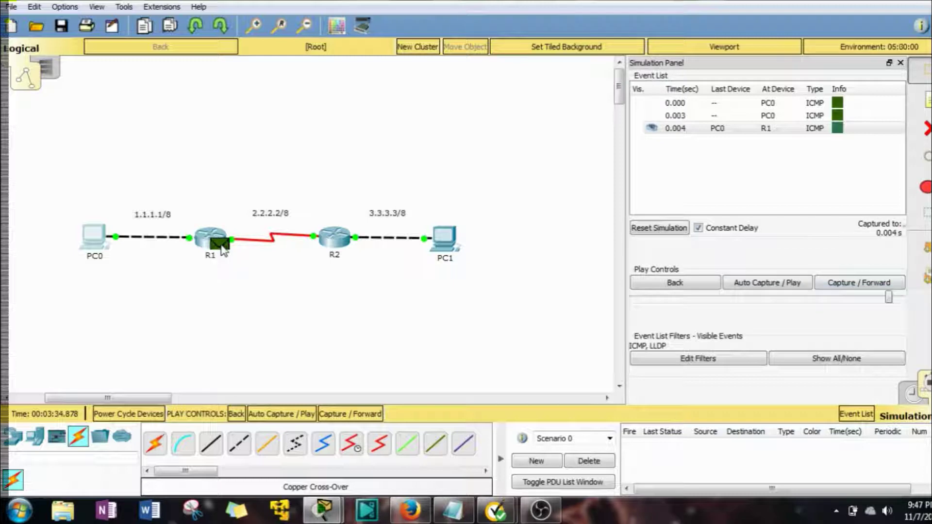
{"action": "left_click", "coordinate": [220, 245]}
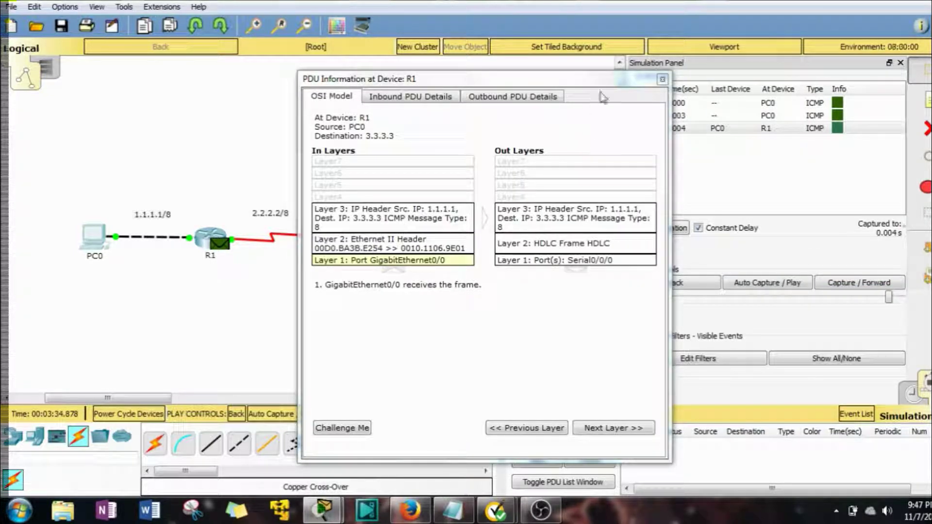
{"action": "left_click", "coordinate": [663, 79]}
Advance the simulation one event to bring the packet to R2 and examine its OSI layer information there.
{"action": "left_click", "coordinate": [840, 287]}
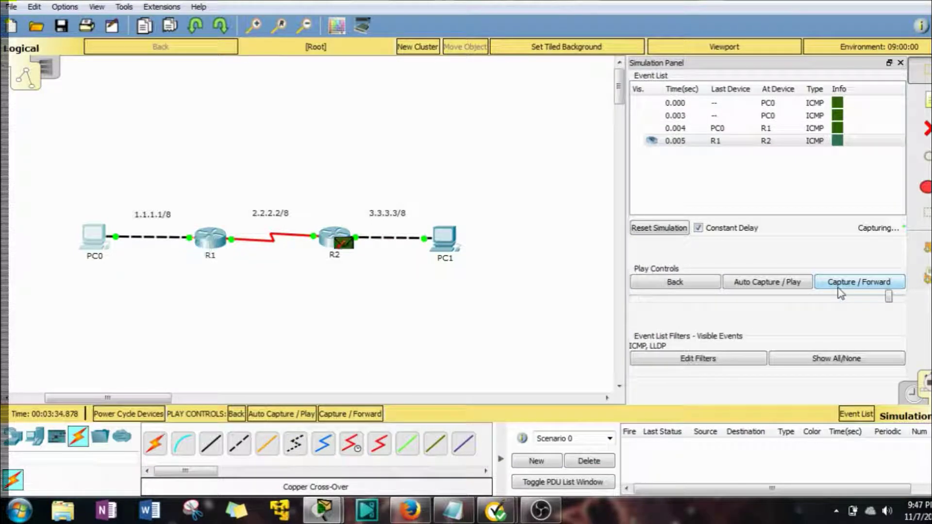
{"action": "left_click", "coordinate": [346, 248]}
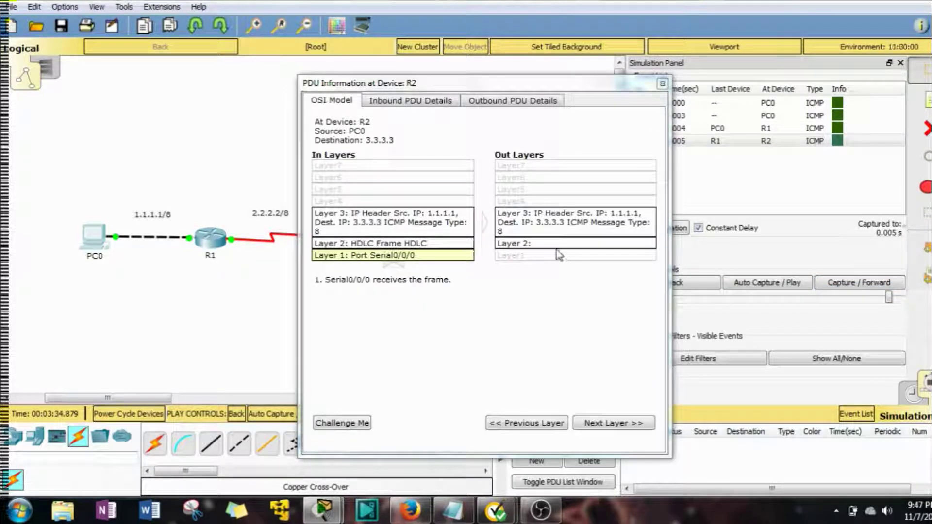
{"action": "left_click", "coordinate": [662, 83]}
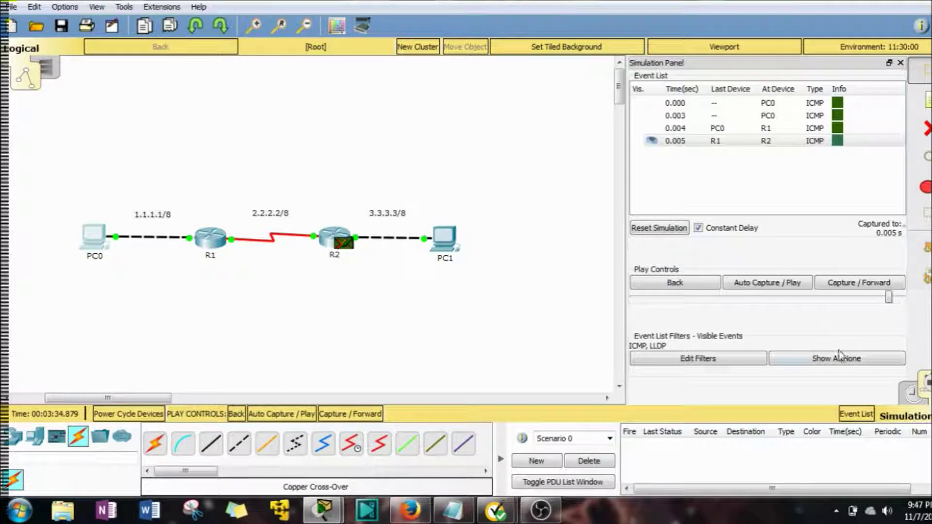
Step the simulation forward until a ping packet reaches PC1 and examine its OSI layer information.
{"action": "left_click", "coordinate": [844, 286]}
{"action": "left_click", "coordinate": [844, 286]}
{"action": "left_click", "coordinate": [844, 285]}
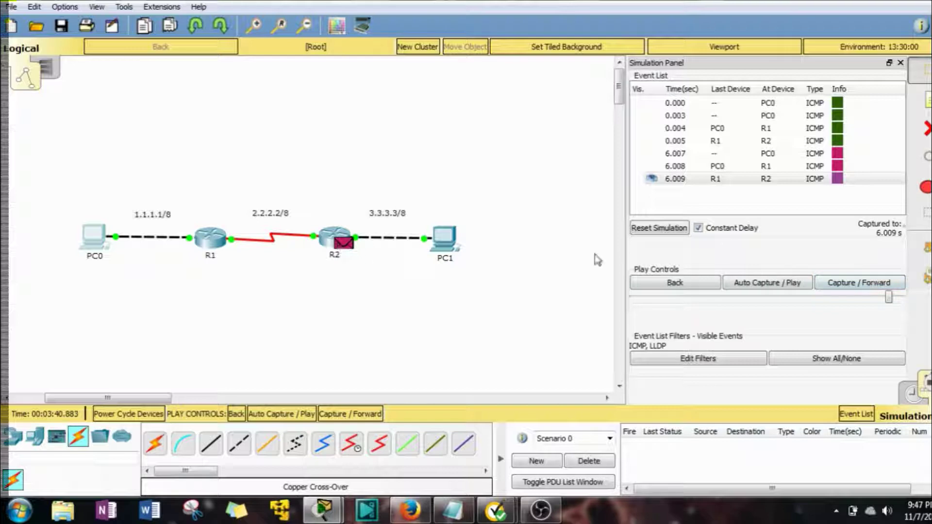
{"action": "left_click", "coordinate": [849, 285]}
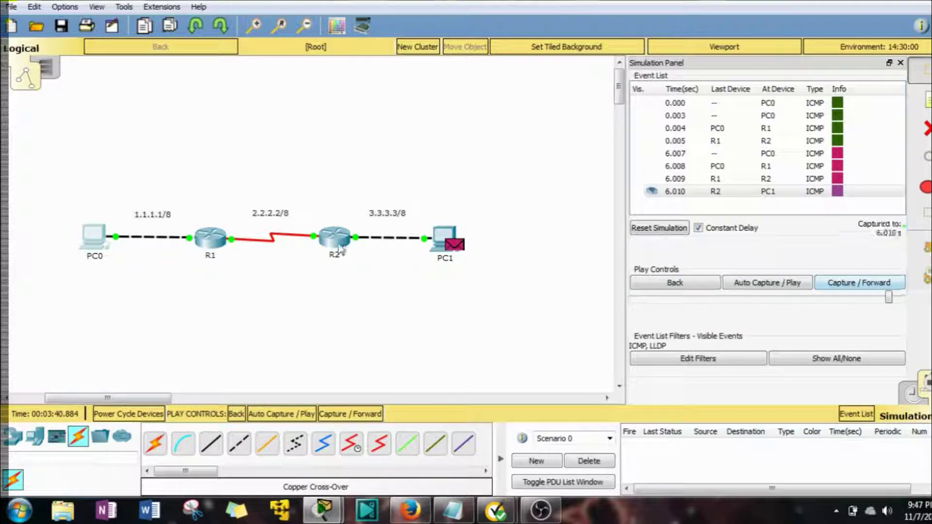
{"action": "left_click", "coordinate": [459, 246]}
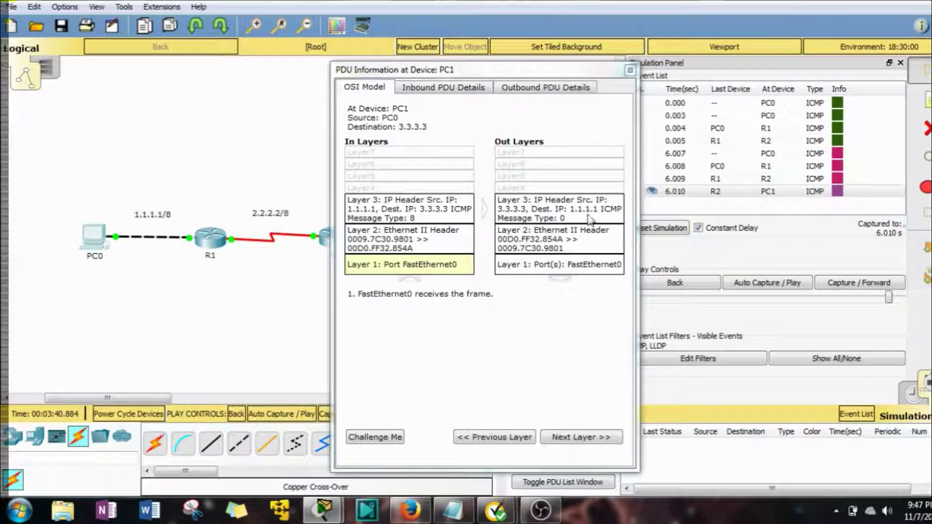
Step the simulation forward until the ping reply returns to PC0, and switch the workspace back to Realtime mode.
{"action": "left_click", "coordinate": [630, 71]}
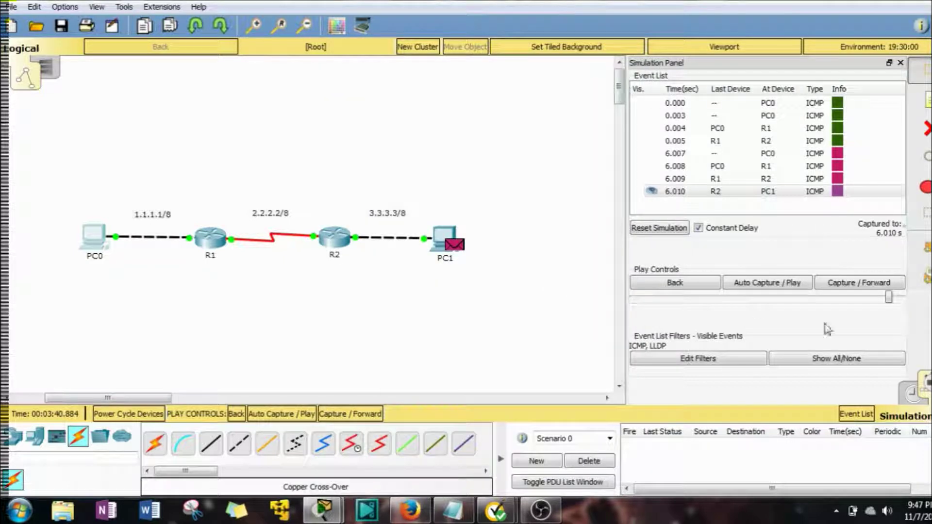
{"action": "left_click", "coordinate": [857, 283]}
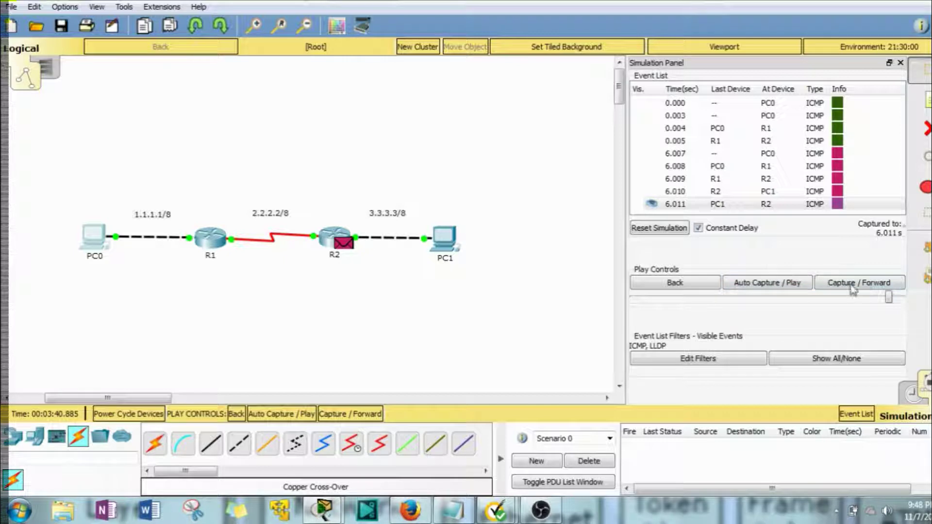
{"action": "left_click", "coordinate": [854, 287]}
{"action": "left_click", "coordinate": [853, 287]}
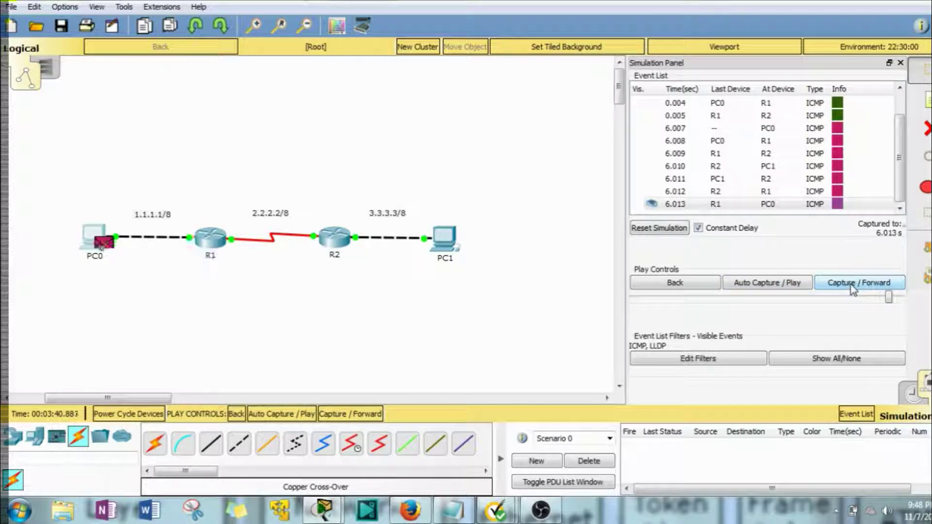
{"action": "left_click", "coordinate": [913, 394]}
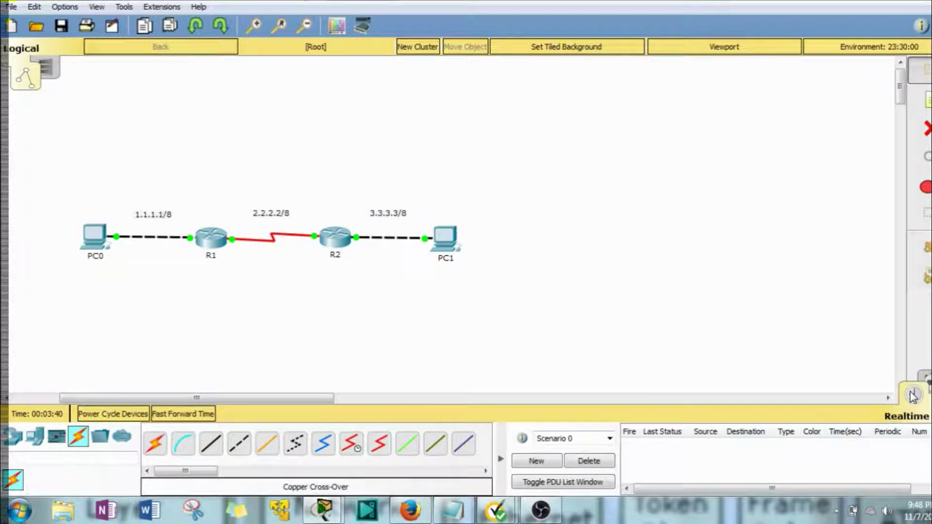
On R2's command line, exit RIP and global configuration modes back to privileged EXEC mode.
{"action": "left_click", "coordinate": [335, 238]}
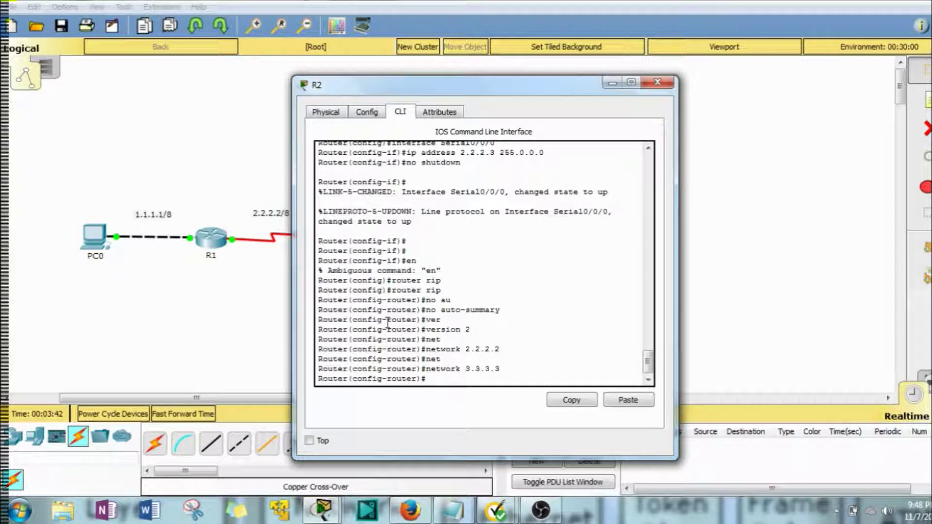
{"action": "key", "text": "Return"}
{"action": "key", "text": "Return"}
{"action": "key", "text": "Return"}
{"action": "type", "text": "exit"}
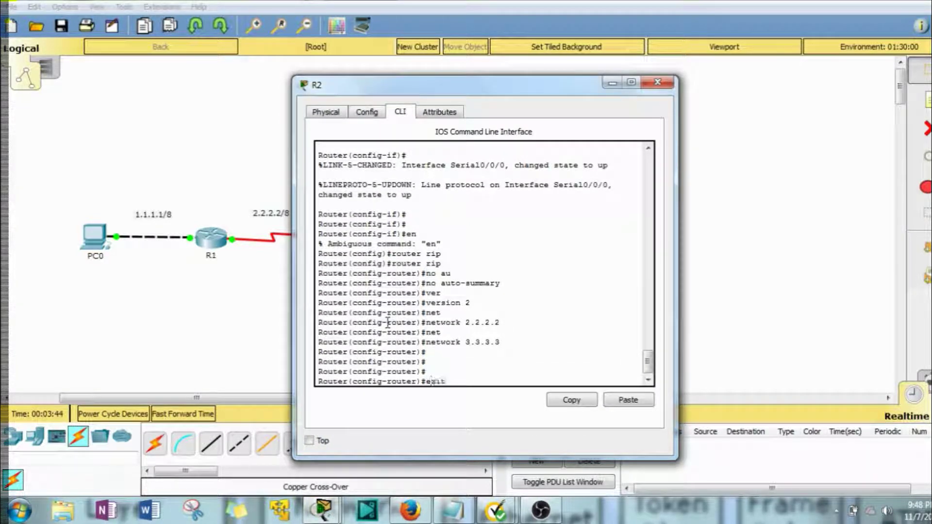
{"action": "key", "text": "Return"}
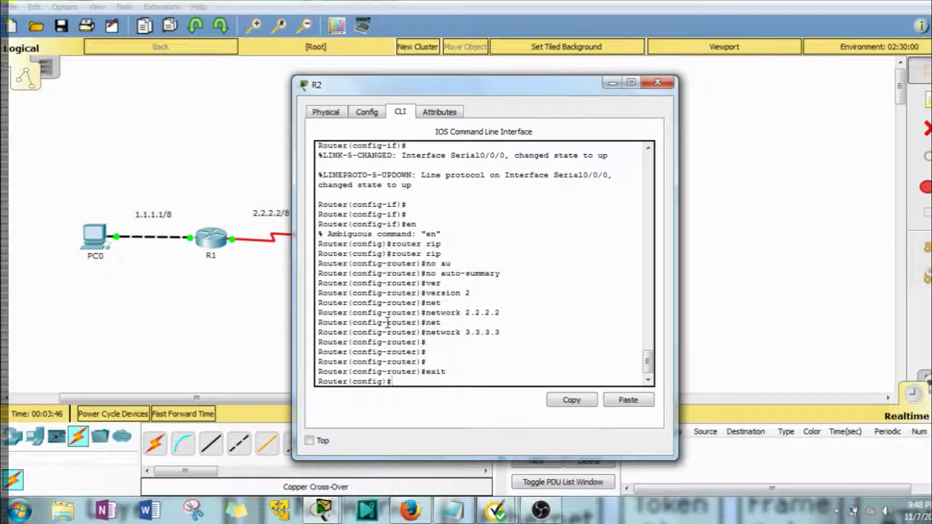
{"action": "type", "text": "exit"}
{"action": "key", "text": "Return"}
Show R2's IP routing table and examine its RIP-learned and directly connected routes, leaving the R2 window minimized.
{"action": "type", "text": "show "}
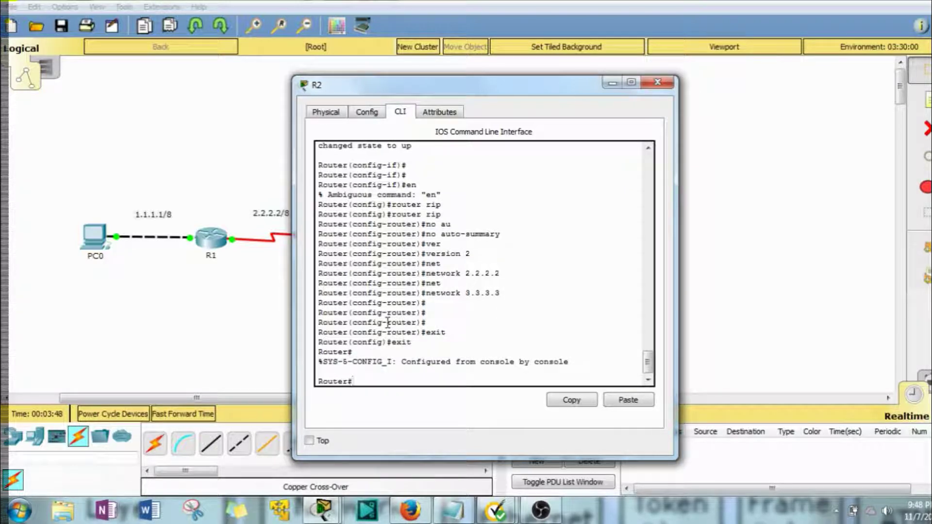
{"action": "type", "text": "ip route"}
{"action": "key", "text": "Return"}
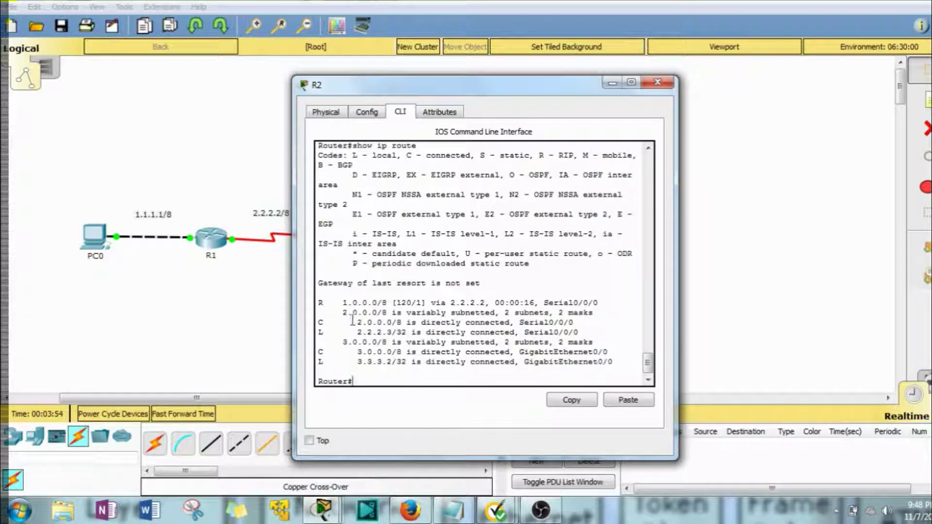
{"action": "left_click_drag", "start_coordinate": [343, 303], "coordinate": [395, 303]}
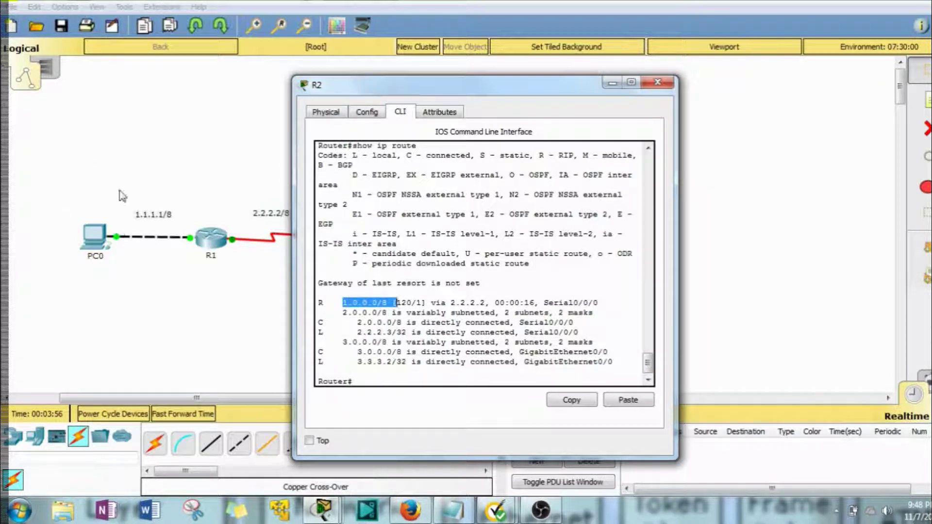
{"action": "left_click_drag", "start_coordinate": [351, 322], "coordinate": [422, 322]}
{"action": "left_click_drag", "start_coordinate": [349, 352], "coordinate": [452, 362]}
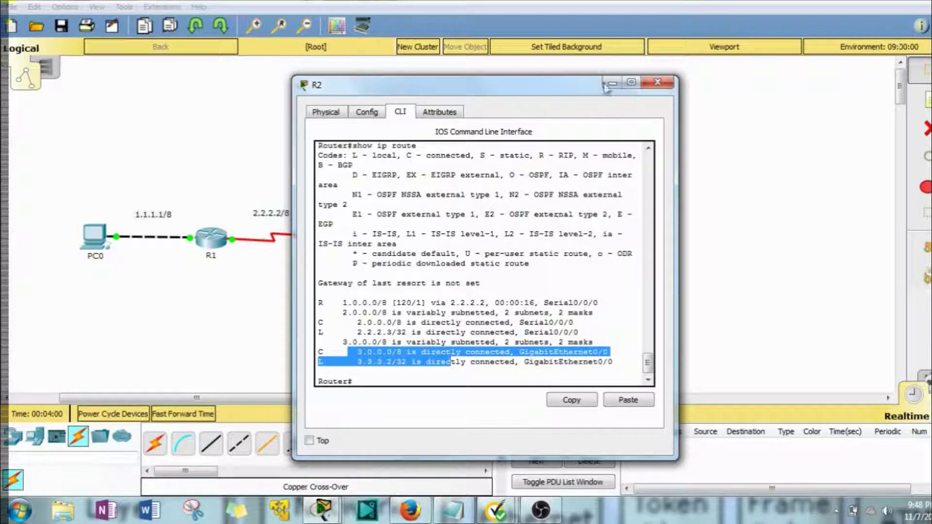
{"action": "left_click", "coordinate": [612, 83]}
On R1's command line, exit RIP router configuration back to global configuration mode.
{"action": "left_click", "coordinate": [210, 243]}
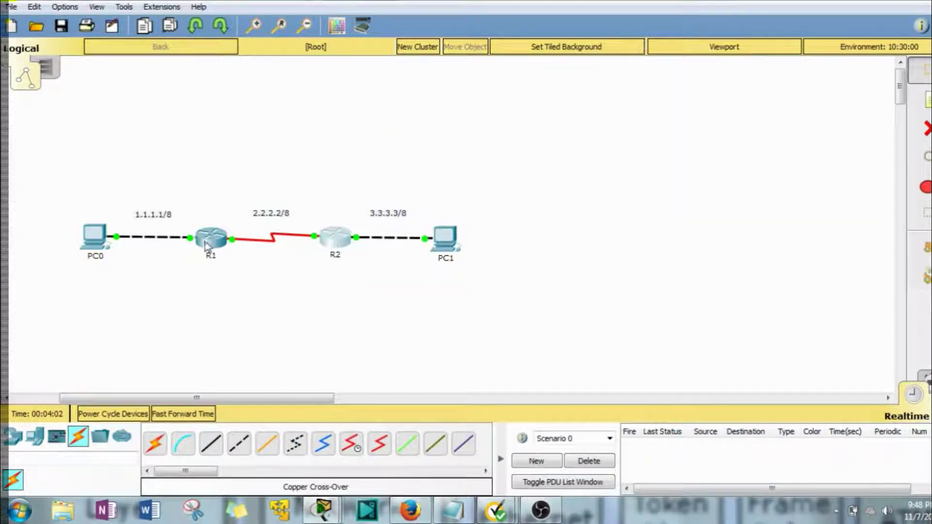
{"action": "key", "text": "Return"}
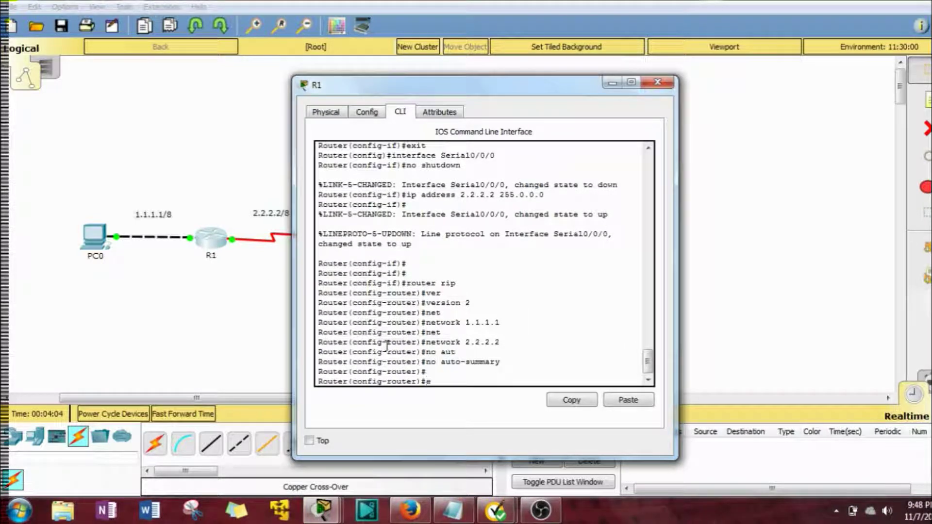
{"action": "type", "text": "exit"}
{"action": "key", "text": "Return"}
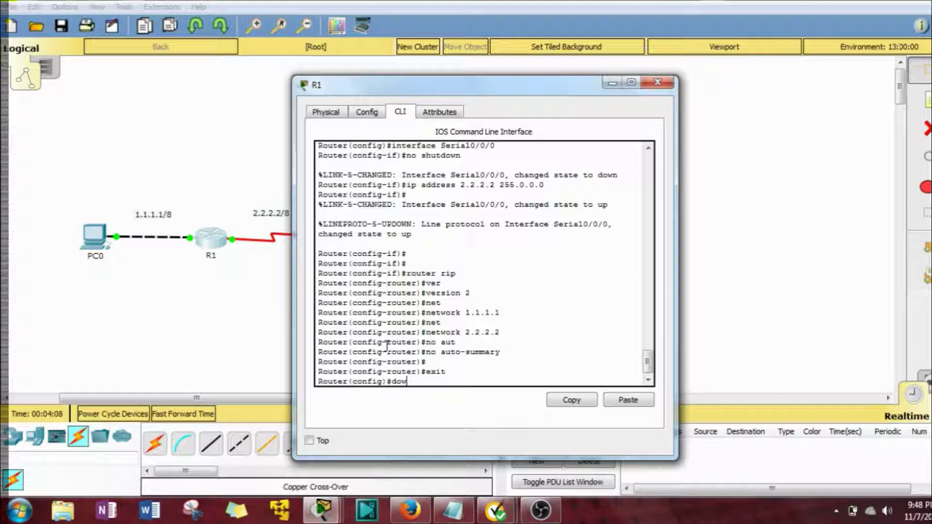
Show R1's IP routing table from configuration mode with do show ip route and examine its RIP and connected routes.
{"action": "key", "text": "BackSpace"}
{"action": "key", "text": "BackSpace"}
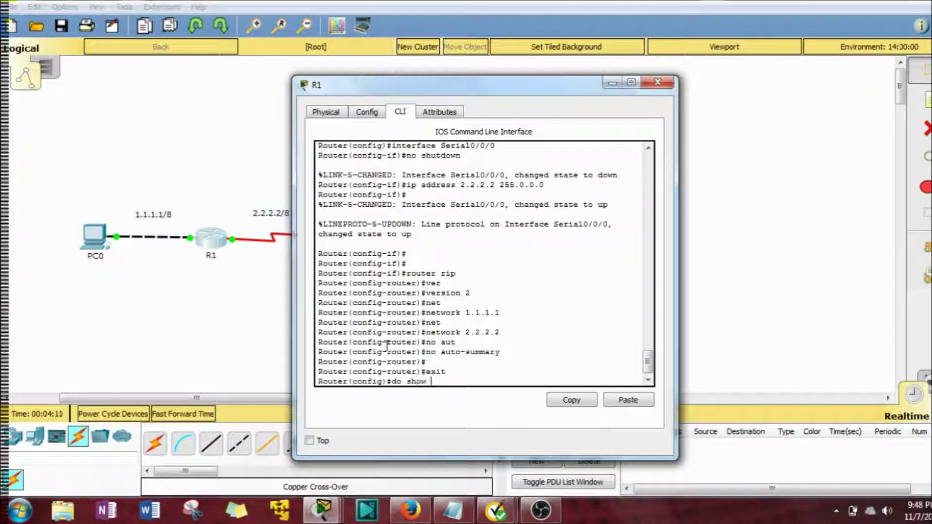
{"action": "type", "text": "ute"}
{"action": "key", "text": "Return"}
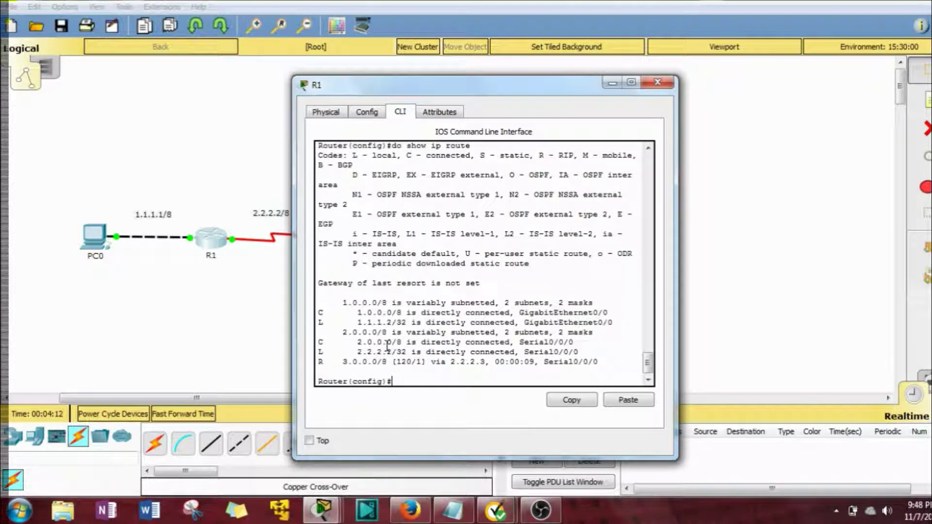
{"action": "left_click_drag", "start_coordinate": [387, 362], "coordinate": [339, 362]}
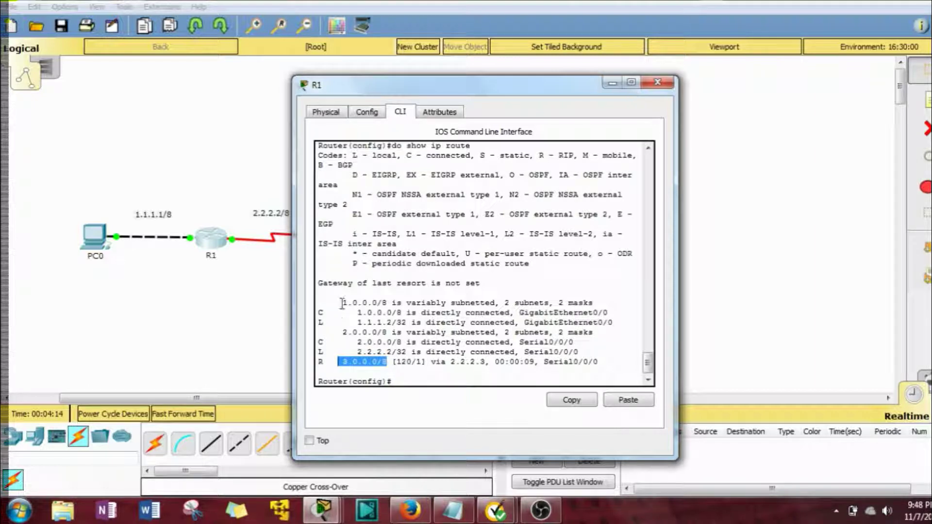
{"action": "left_click_drag", "start_coordinate": [342, 297], "coordinate": [457, 362]}
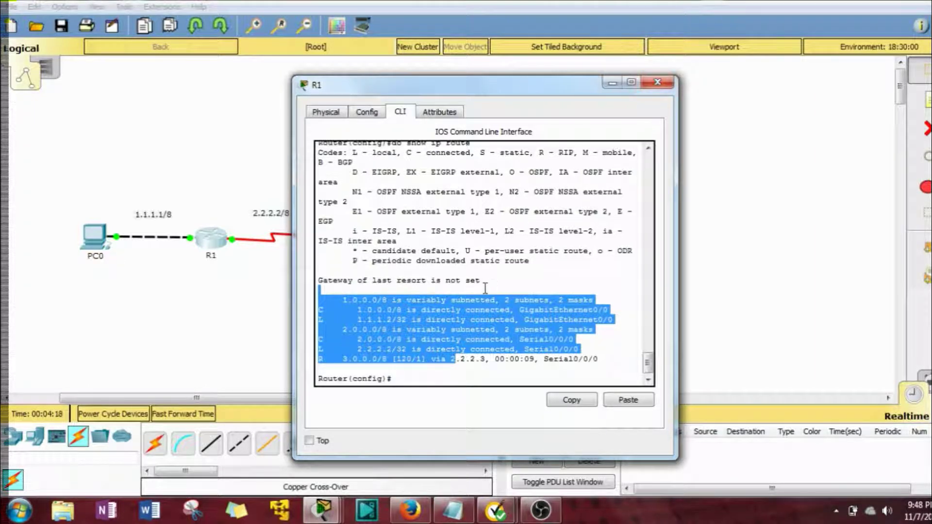
{"action": "left_click", "coordinate": [413, 381]}
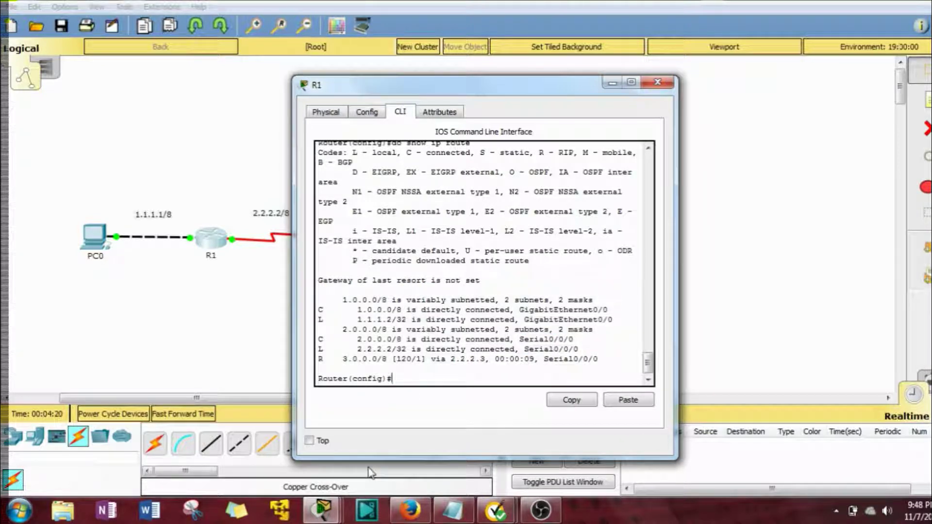
Create standard IP access list 1 on R1.
{"action": "type", "text": "ip nat"}
{"action": "key", "text": "Tab"}
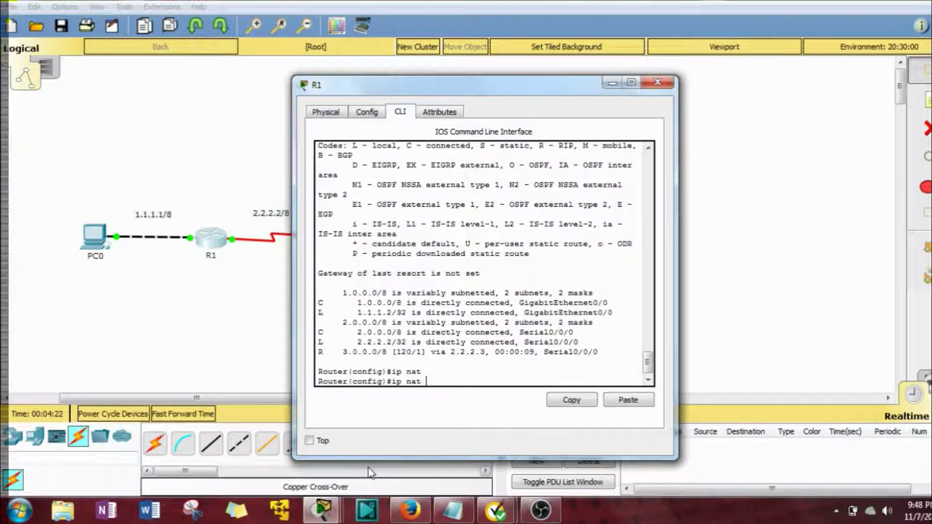
{"action": "type", "text": "acc"}
{"action": "key", "text": "BackSpace"}
{"action": "key", "text": "BackSpace"}
{"action": "key", "text": "BackSpace"}
{"action": "key", "text": "BackSpace"}
{"action": "key", "text": "BackSpace"}
{"action": "key", "text": "BackSpace"}
{"action": "type", "text": "acc"}
{"action": "key", "text": "Tab"}
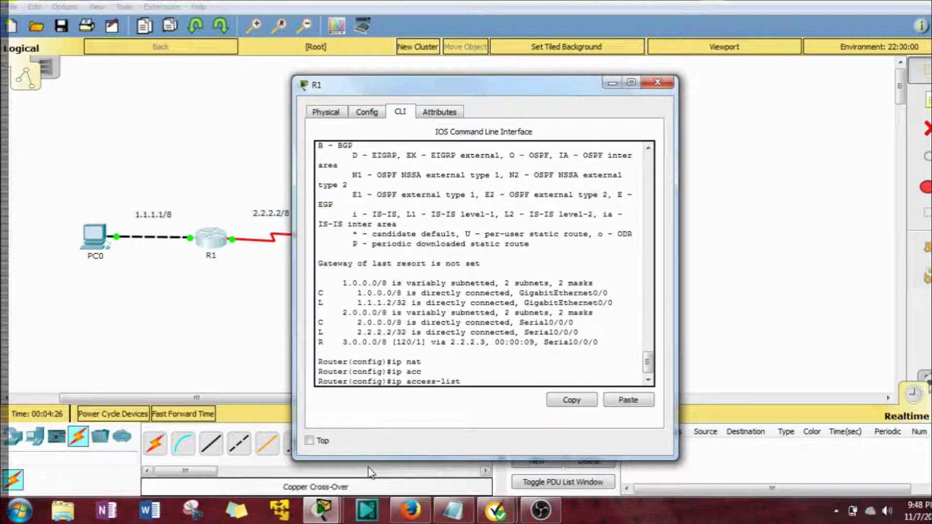
{"action": "type", "text": "st"}
{"action": "key", "text": "Tab"}
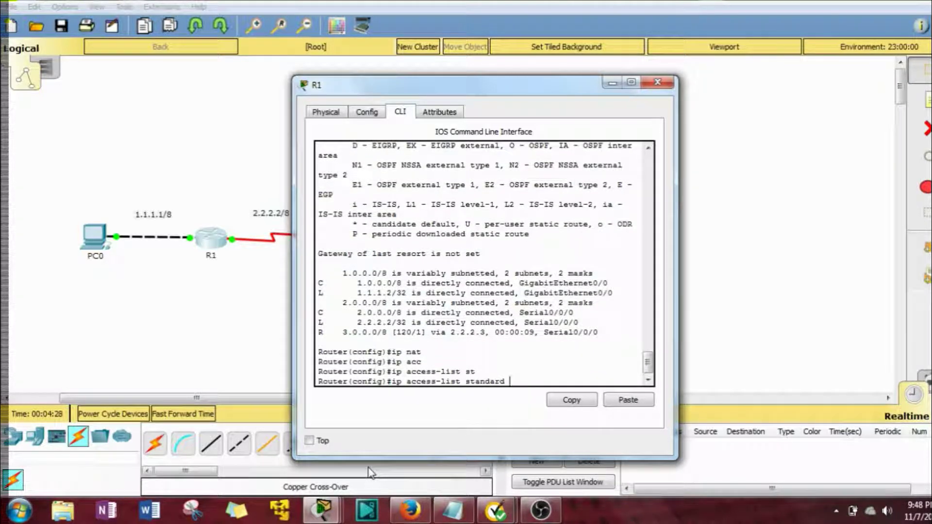
{"action": "type", "text": "1"}
{"action": "key", "text": "Return"}
Add a permit any rule to access list 1 and exit to global configuration mode.
{"action": "type", "text": "per"}
{"action": "key", "text": "Tab"}
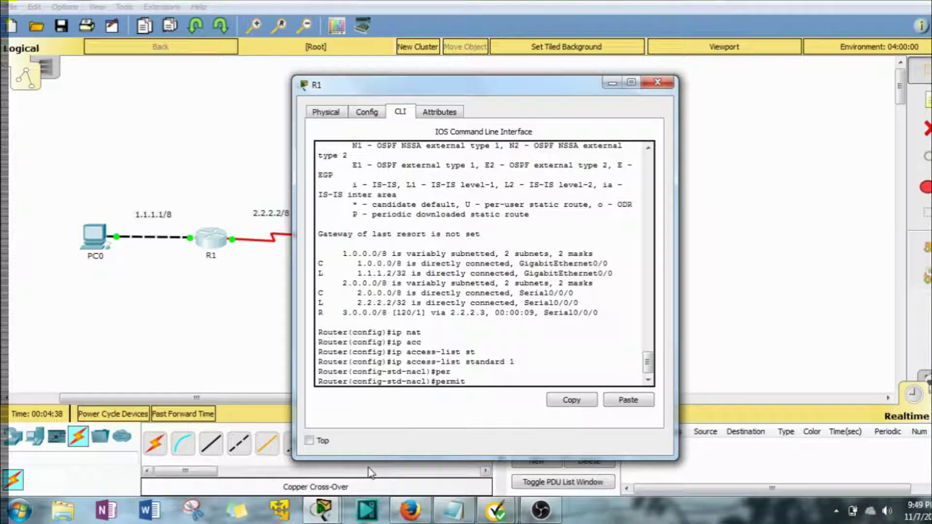
{"action": "type", "text": "any"}
{"action": "key", "text": "Tab"}
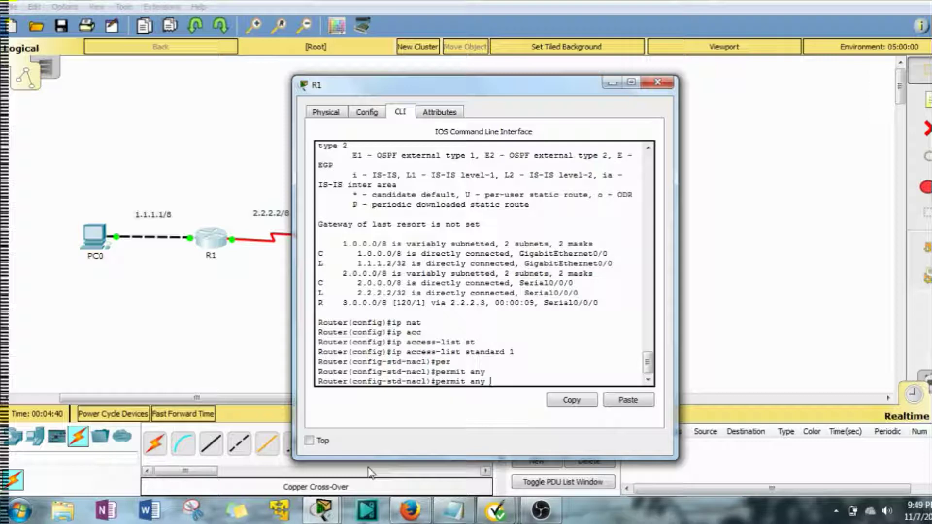
{"action": "key", "text": "Return"}
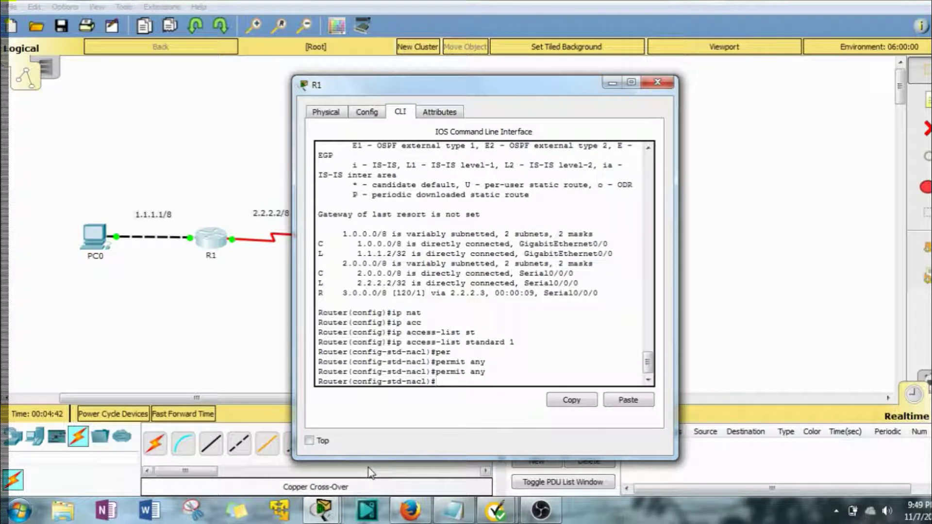
{"action": "type", "text": "exit"}
{"action": "key", "text": "Return"}
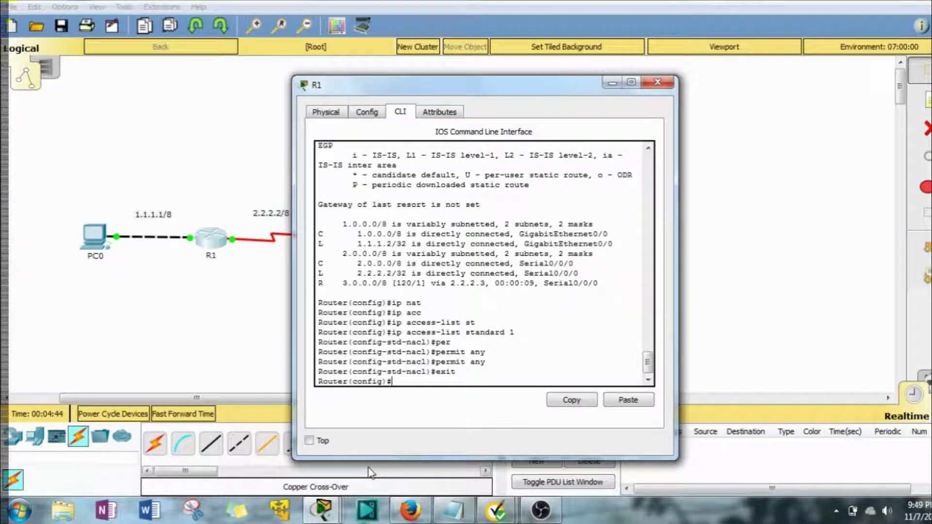
Begin an ip nat pool command on R1 for a pool named POOL and list the help for its first argument.
{"action": "left_click_drag", "start_coordinate": [405, 94], "coordinate": [470, 55]}
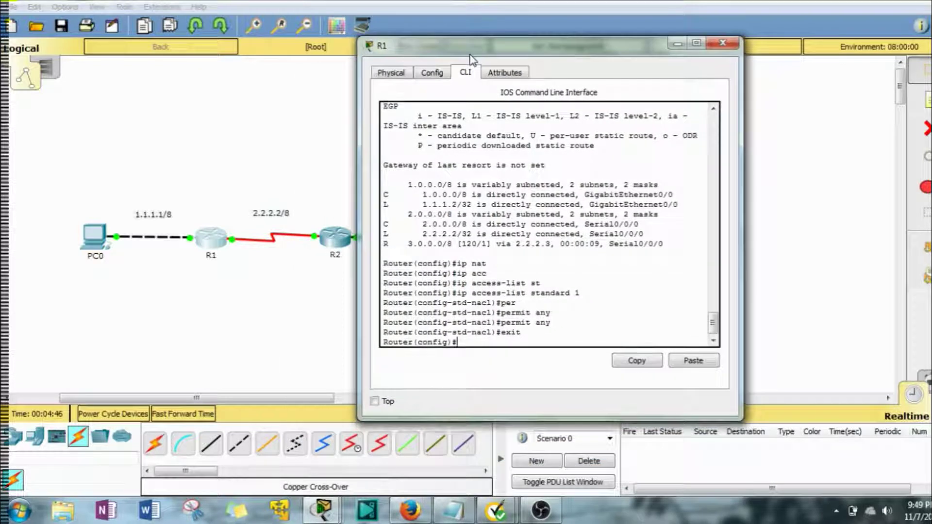
{"action": "type", "text": "ip ant"}
{"action": "key", "text": "Tab"}
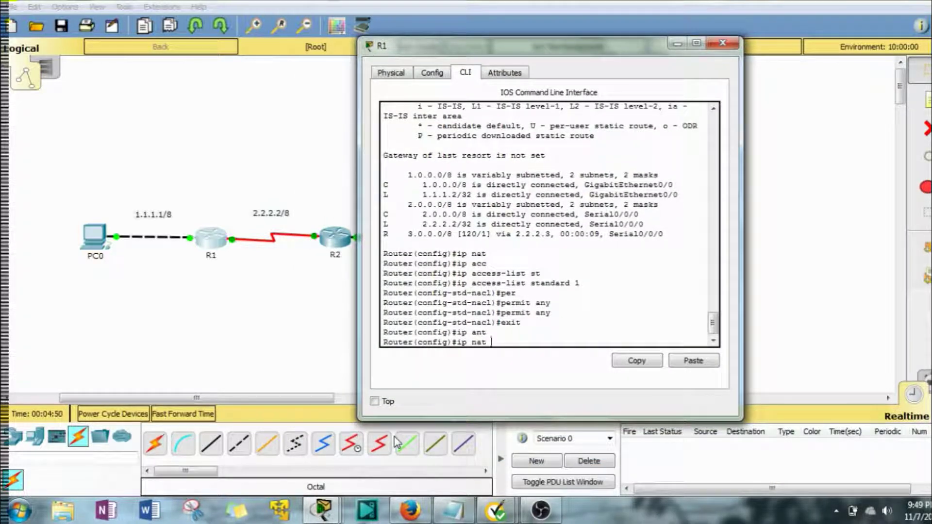
{"action": "type", "text": "PO"}
{"action": "key", "text": "Tab"}
{"action": "type", "text": "ol"}
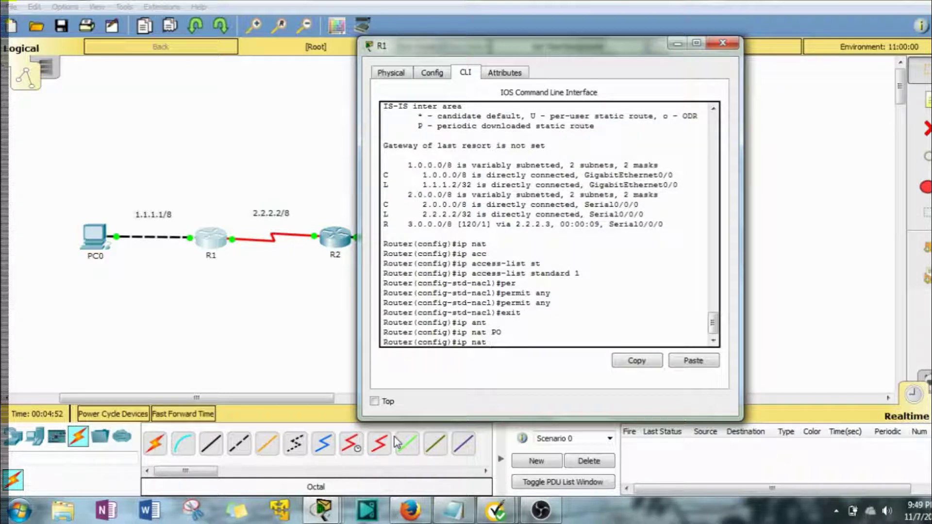
{"action": "type", "text": "ol PO"}
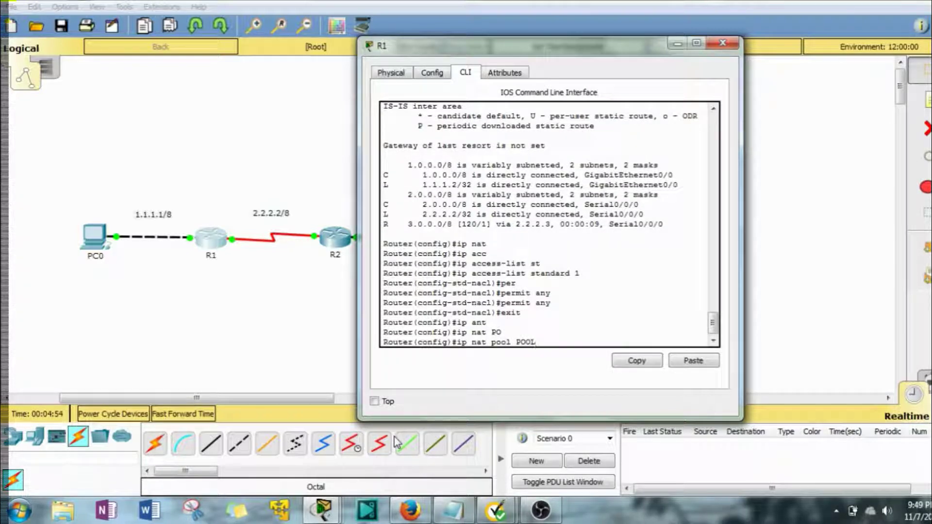
{"action": "type", "text": "OL ?"}
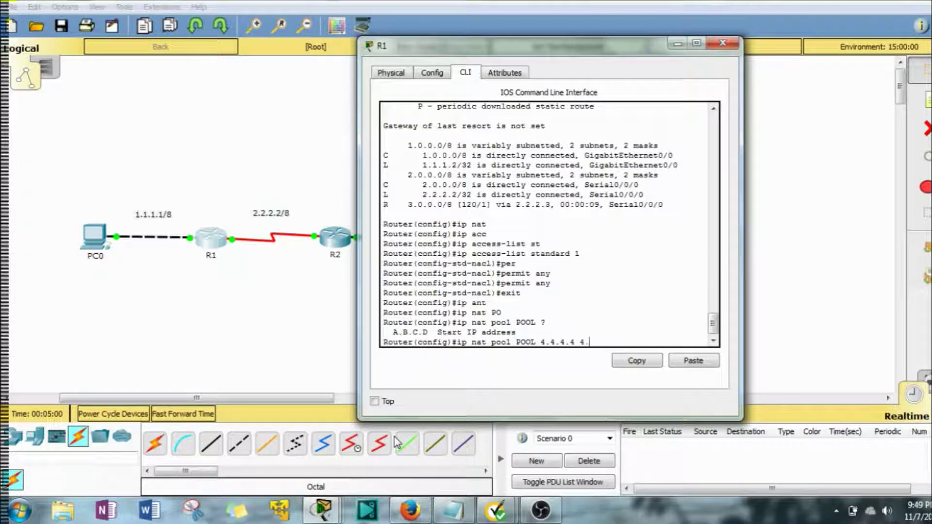
Give the NAT pool the start address 4.4.4.4 and list the help for the argument that follows it.
{"action": "key", "text": "BackSpace"}
{"action": "key", "text": "BackSpace"}
{"action": "key", "text": "BackSpace"}
{"action": "key", "text": "BackSpace"}
{"action": "key", "text": "BackSpace"}
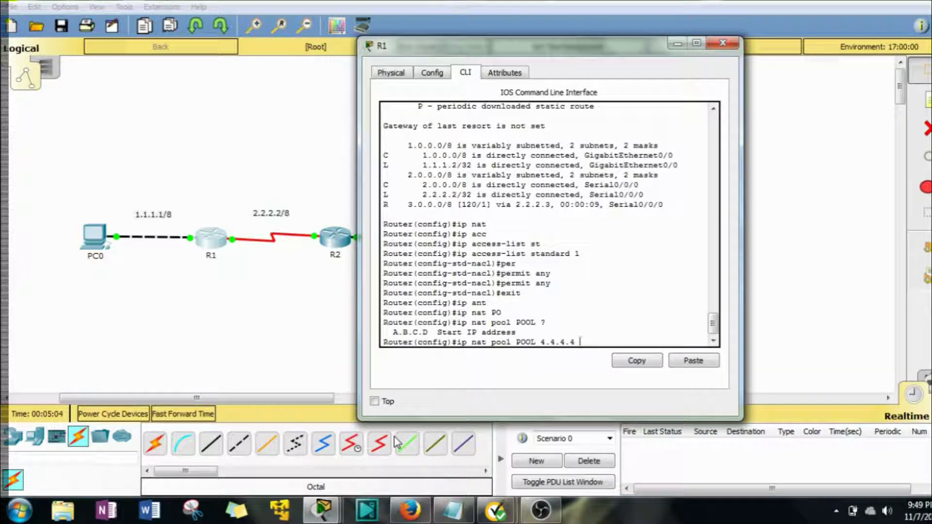
{"action": "type", "text": "?"}
{"action": "type", "text": "4,4"}
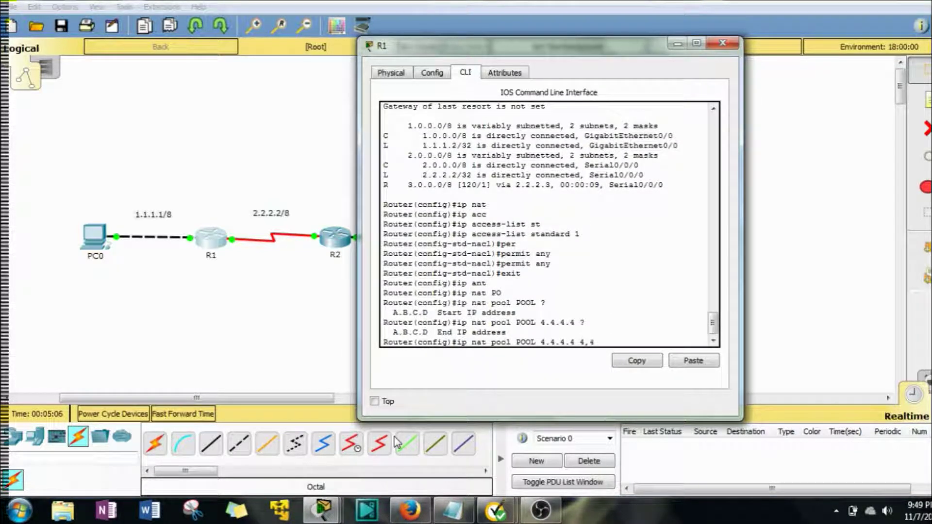
Enter 4.4.4.4 as the NAT pool's end address.
{"action": "key", "text": "BackSpace"}
{"action": "key", "text": "BackSpace"}
{"action": "key", "text": "BackSpace"}
{"action": "type", "text": "4.4.4.4 255.255.25"}
{"action": "key", "text": "BackSpace"}
{"action": "key", "text": "BackSpace"}
{"action": "key", "text": "BackSpace"}
{"action": "key", "text": "BackSpace"}
{"action": "key", "text": "BackSpace"}
{"action": "key", "text": "BackSpace"}
{"action": "key", "text": "BackSpace"}
{"action": "key", "text": "BackSpace"}
Complete the NAT pool command on R1 with the netmask 255.255.255.0.
{"action": "type", "text": "net"}
{"action": "key", "text": "Tab"}
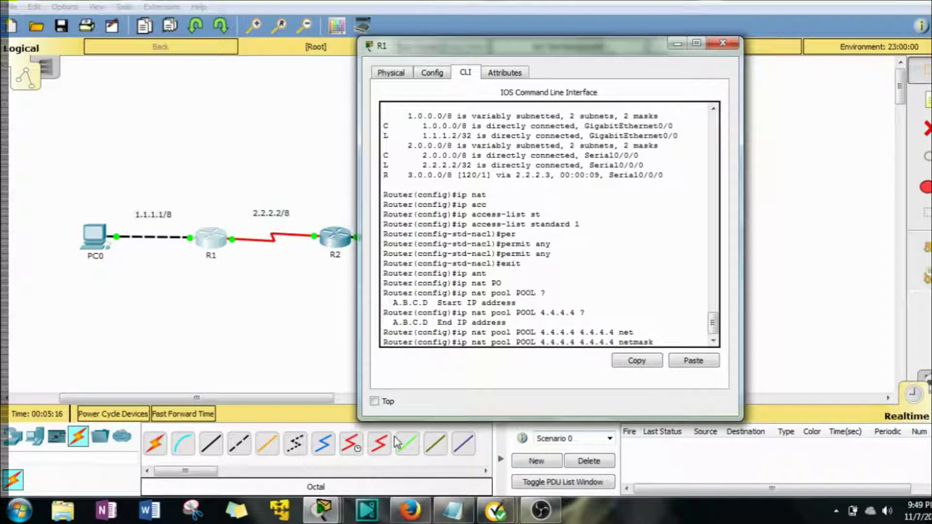
{"action": "type", "text": "255.255.255"}
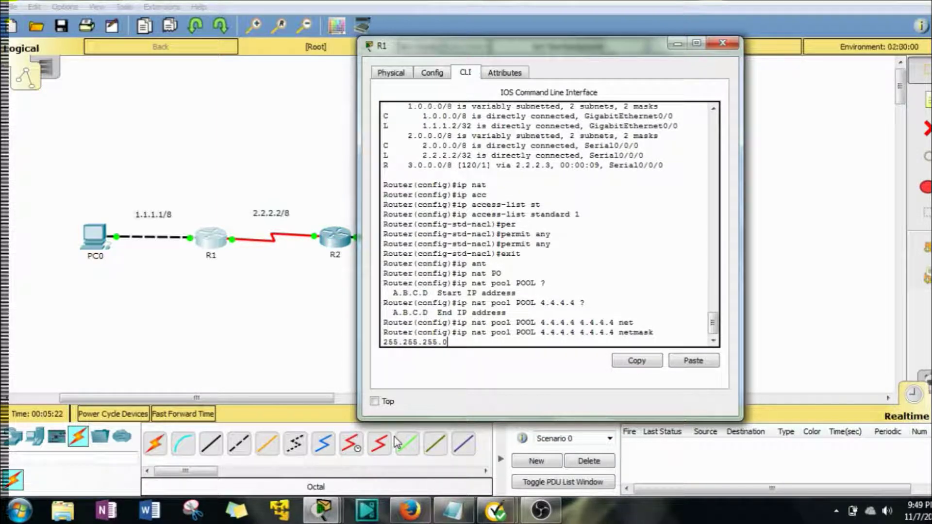
{"action": "type", "text": ".0"}
{"action": "key", "text": "Return"}
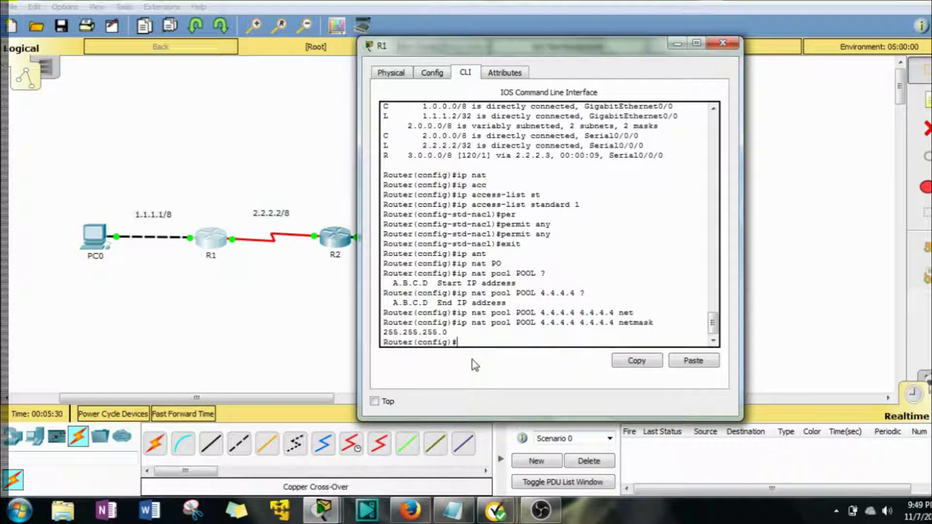
Begin an ip nat inside source command on R1, up to the list keyword.
{"action": "type", "text": "ip nat"}
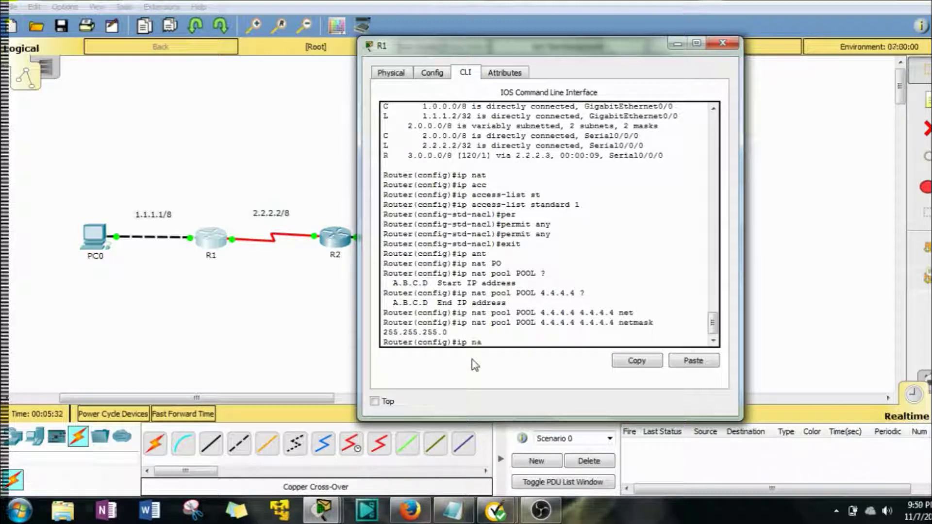
{"action": "key", "text": "Tab"}
{"action": "type", "text": "in"}
{"action": "key", "text": "Tab"}
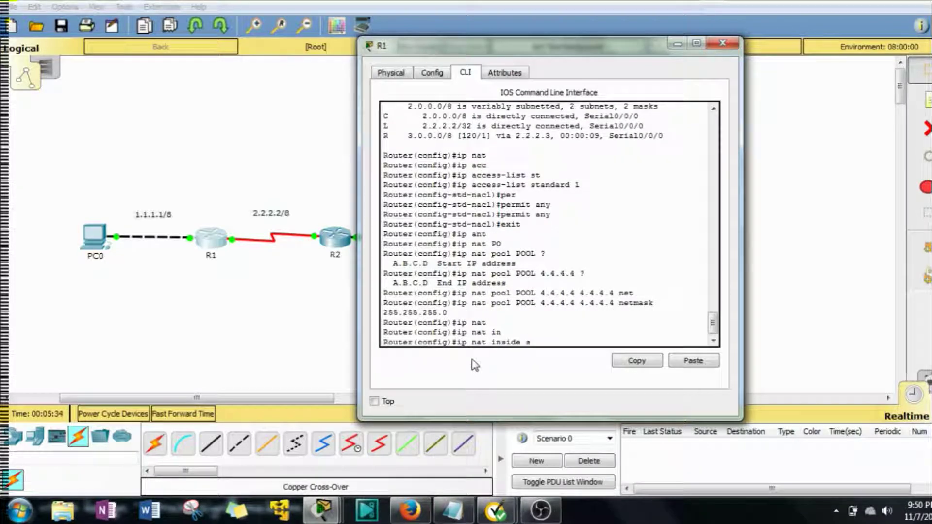
{"action": "type", "text": "s"}
{"action": "key", "text": "Tab"}
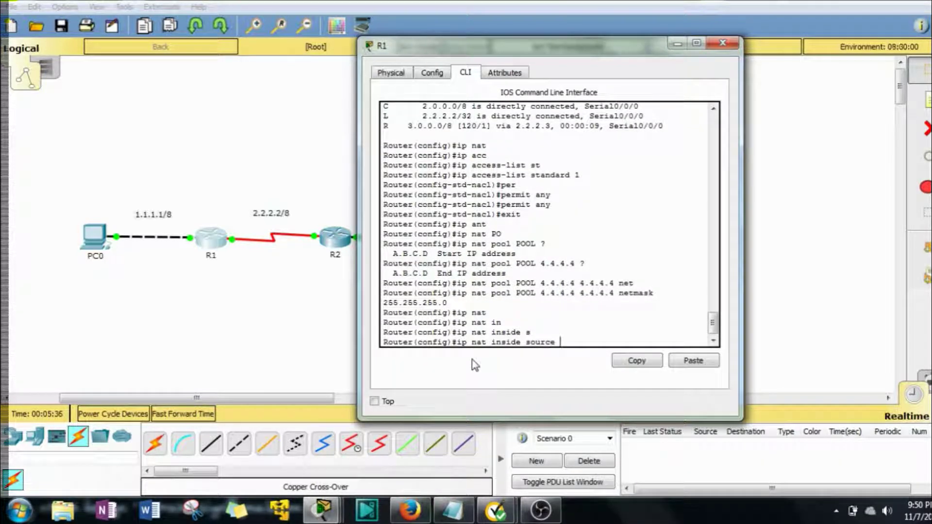
{"action": "type", "text": "l"}
{"action": "key", "text": "Tab"}
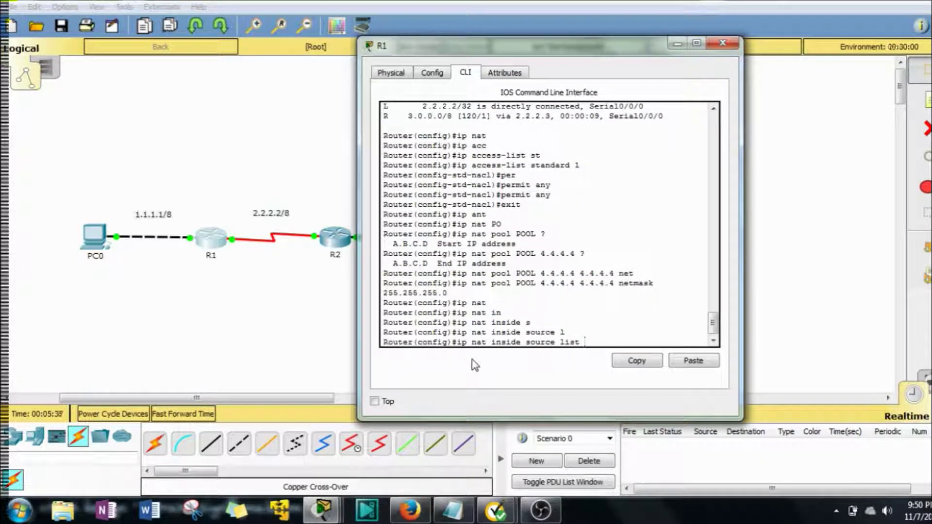
Remove the list keyword and show the help for the ip nat inside source options, examining the static entry.
{"action": "key", "text": "BackSpace"}
{"action": "key", "text": "BackSpace"}
{"action": "key", "text": "BackSpace"}
{"action": "key", "text": "BackSpace"}
{"action": "key", "text": "BackSpace"}
{"action": "type", "text": "?"}
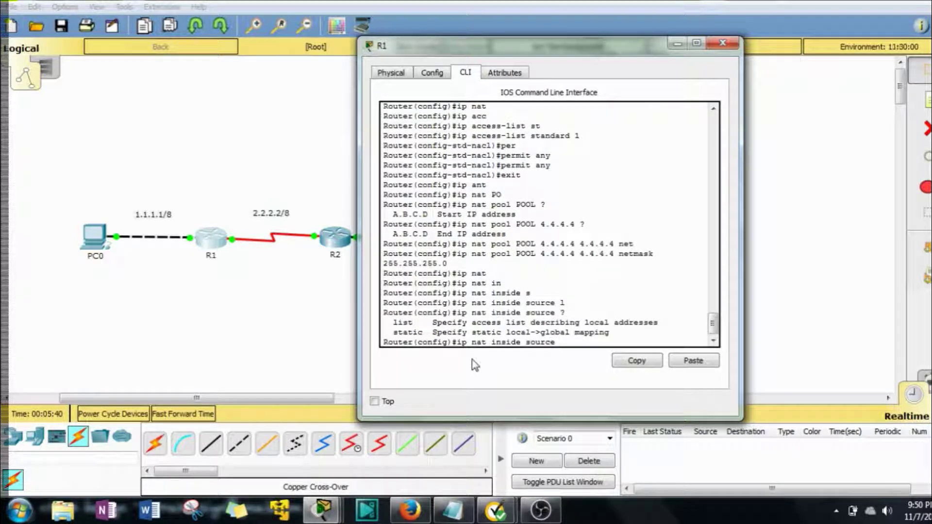
{"action": "left_click_drag", "start_coordinate": [394, 333], "coordinate": [422, 334]}
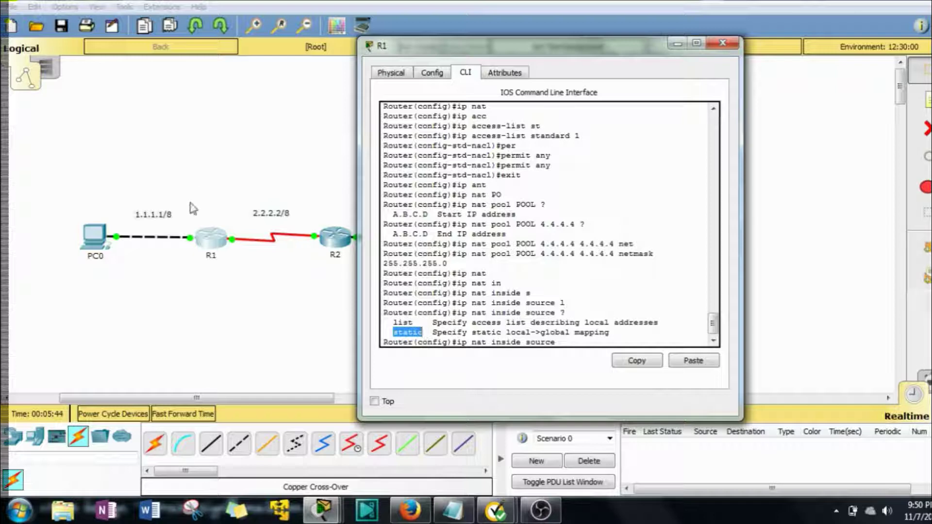
Move R1's window clear of the topology and examine the networks on either side of R1.
{"action": "left_click", "coordinate": [46, 181]}
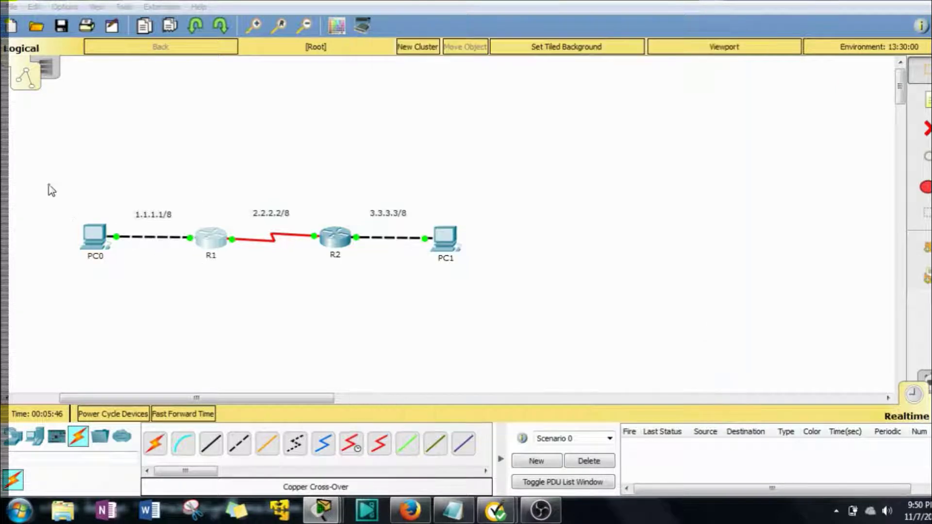
{"action": "left_click", "coordinate": [223, 240]}
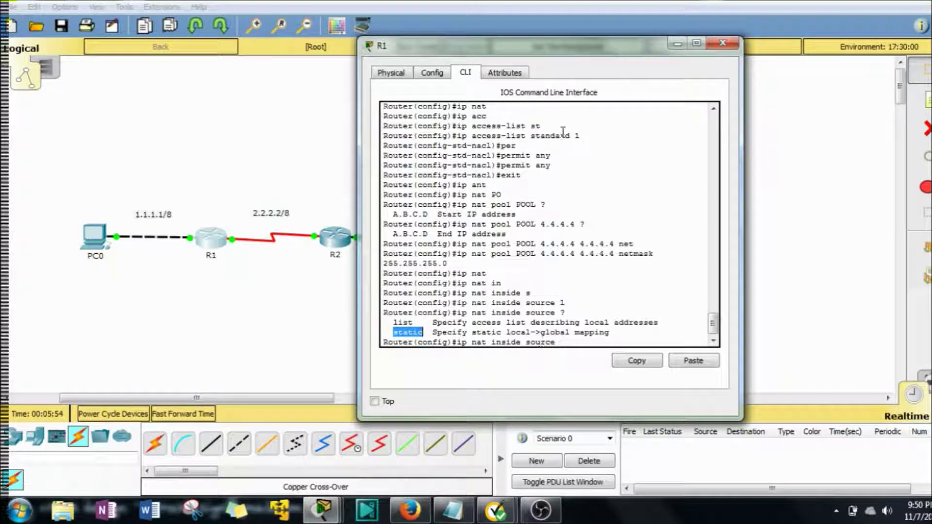
{"action": "left_click_drag", "start_coordinate": [478, 48], "coordinate": [656, 40]}
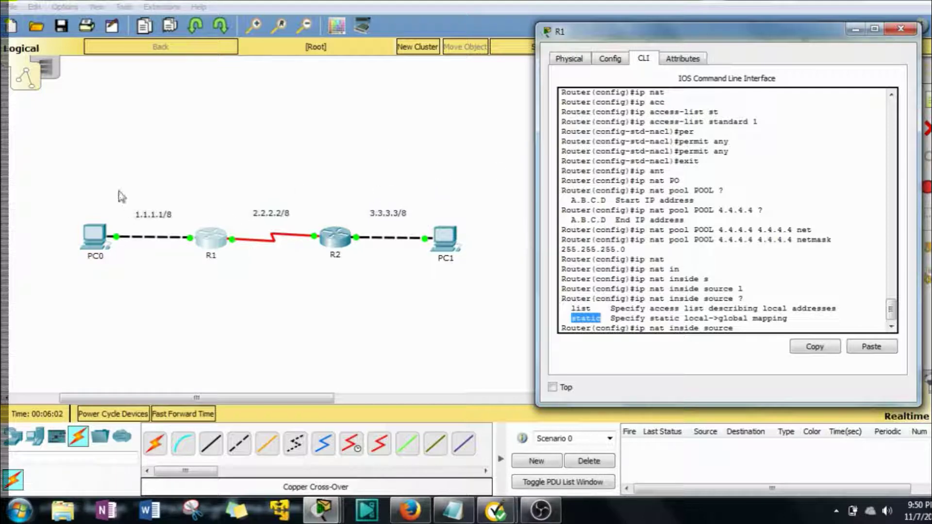
{"action": "left_click_drag", "start_coordinate": [66, 177], "coordinate": [203, 303]}
{"action": "left_click_drag", "start_coordinate": [232, 164], "coordinate": [546, 306]}
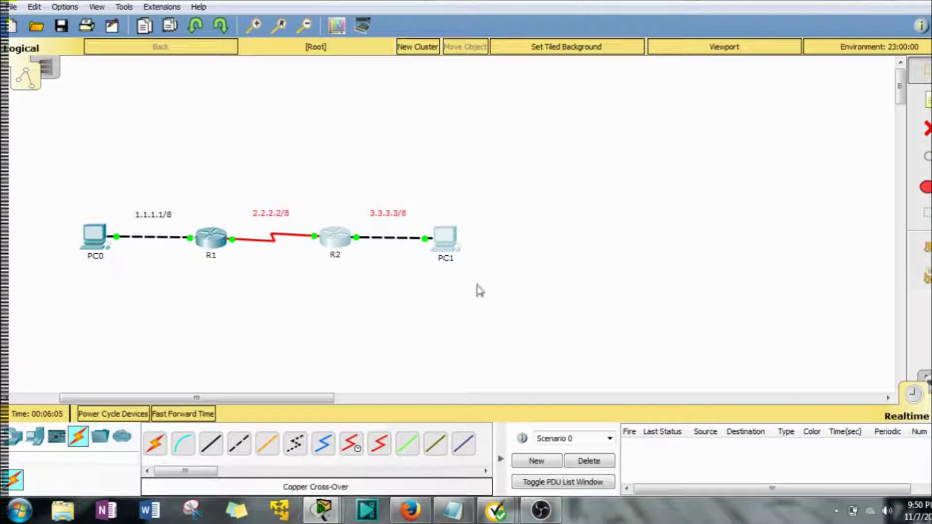
{"action": "left_click", "coordinate": [228, 238]}
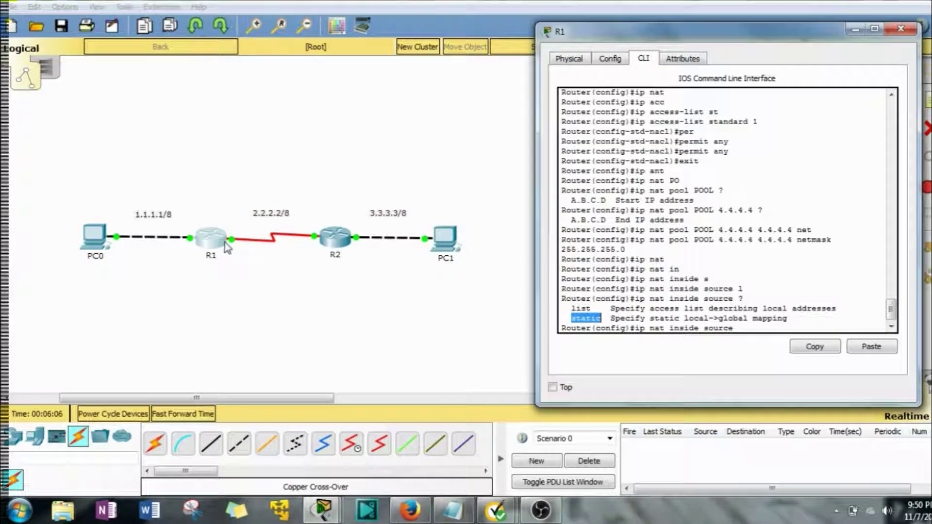
Complete the inside source command on R1 with list 1, pool POOL and the overload option.
{"action": "left_click", "coordinate": [744, 346]}
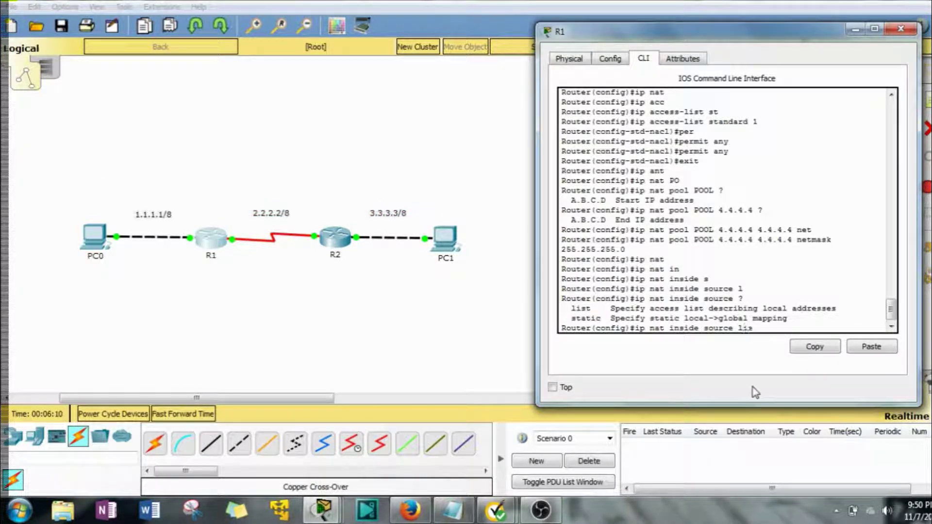
{"action": "type", "text": "list 1"}
{"action": "type", "text": "po"}
{"action": "key", "text": "Tab"}
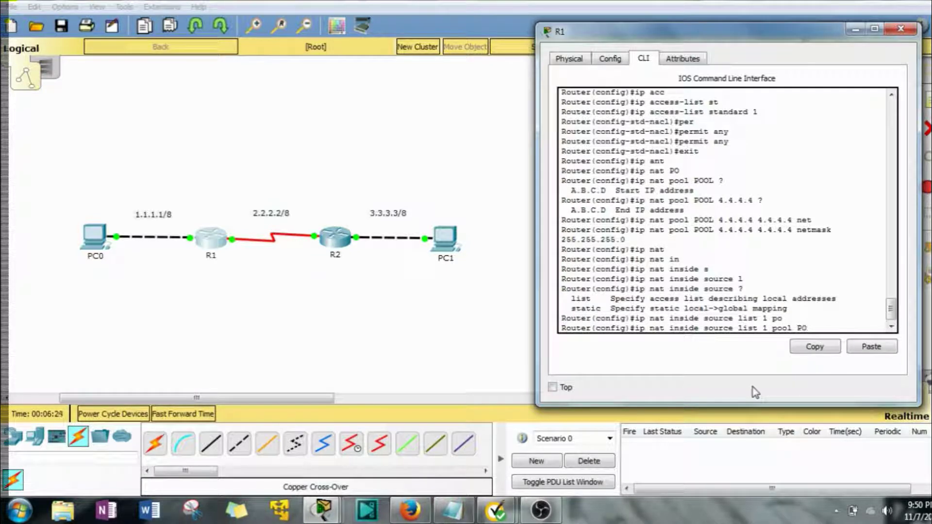
{"action": "type", "text": "POOL ove"}
{"action": "key", "text": "Tab"}
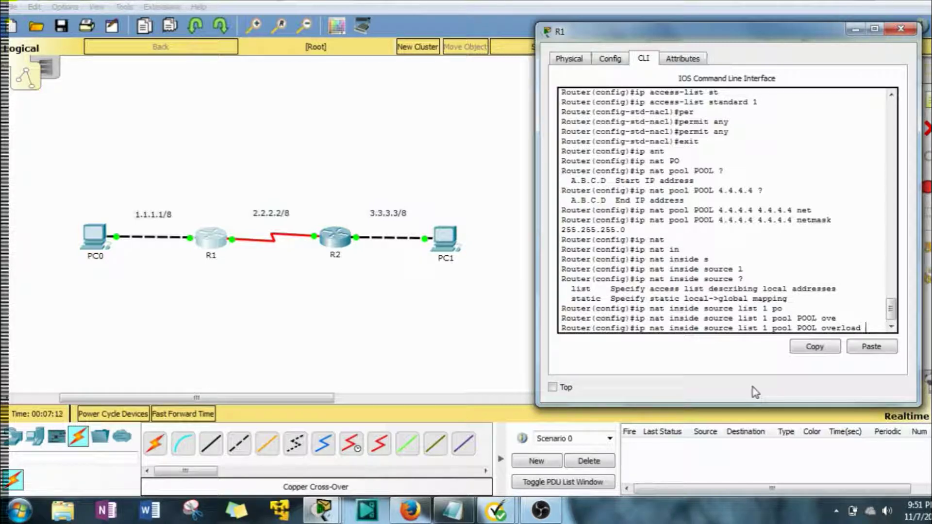
{"action": "key", "text": "Return"}
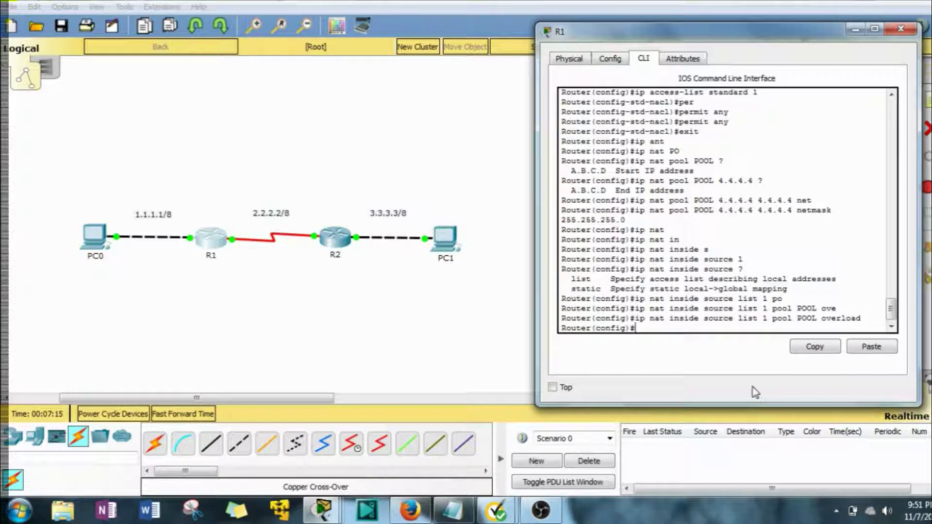
Review the overload command in R1's CLI together with the access list 1 and POOL entries it refers to.
{"action": "left_click_drag", "start_coordinate": [671, 320], "coordinate": [657, 323]}
{"action": "double_click", "coordinate": [682, 319]}
{"action": "left_click_drag", "start_coordinate": [706, 319], "coordinate": [761, 322]}
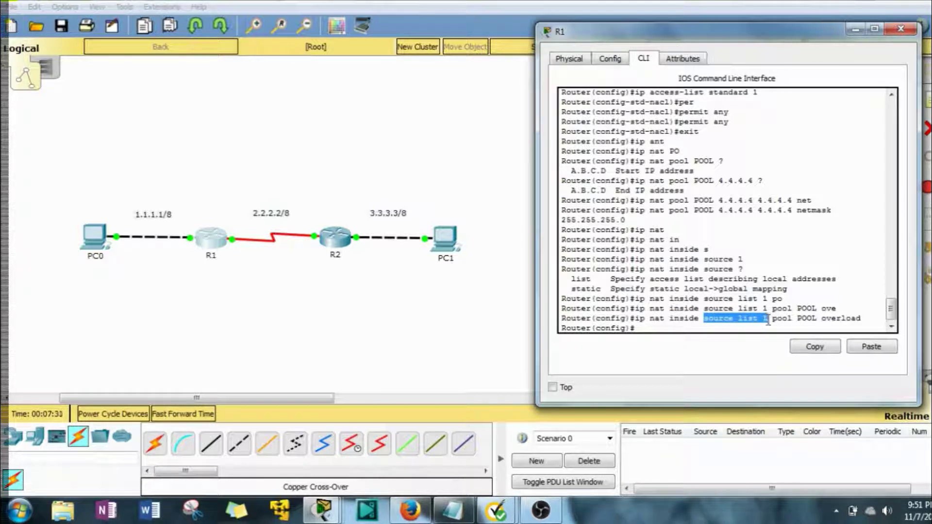
{"action": "left_click", "coordinate": [766, 324]}
{"action": "scroll", "coordinate": [766, 324], "scroll_direction": "up", "scroll_amount": 2}
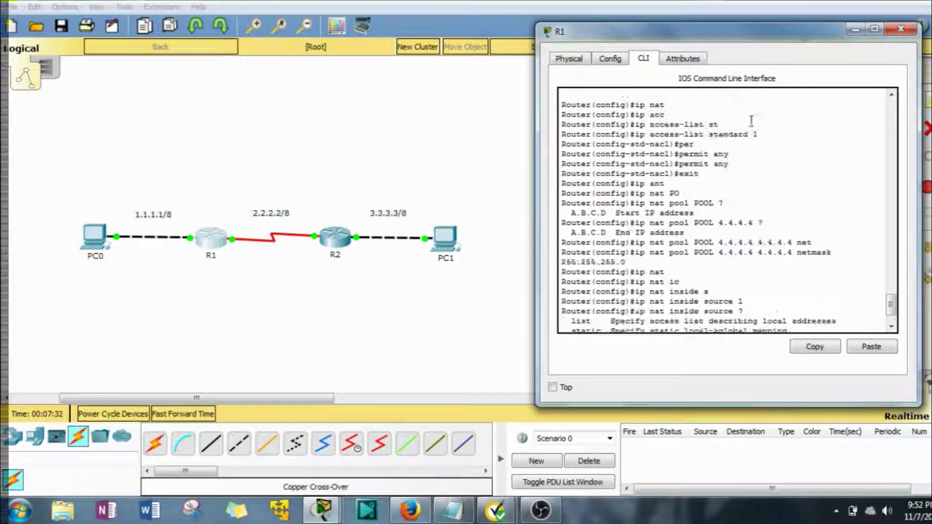
{"action": "left_click_drag", "start_coordinate": [757, 137], "coordinate": [700, 175]}
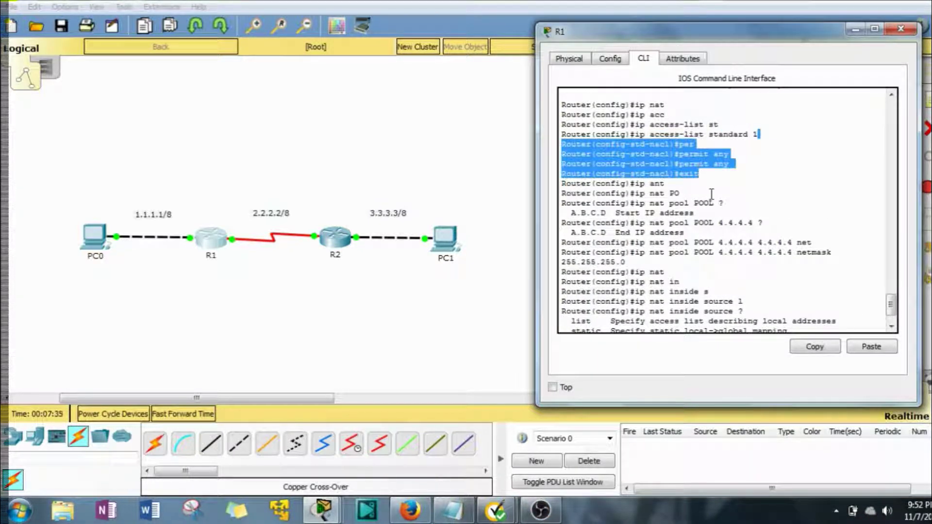
{"action": "scroll", "coordinate": [709, 197], "scroll_direction": "down", "scroll_amount": 2}
{"action": "left_click_drag", "start_coordinate": [791, 319], "coordinate": [811, 318]}
{"action": "left_click_drag", "start_coordinate": [837, 216], "coordinate": [722, 192]}
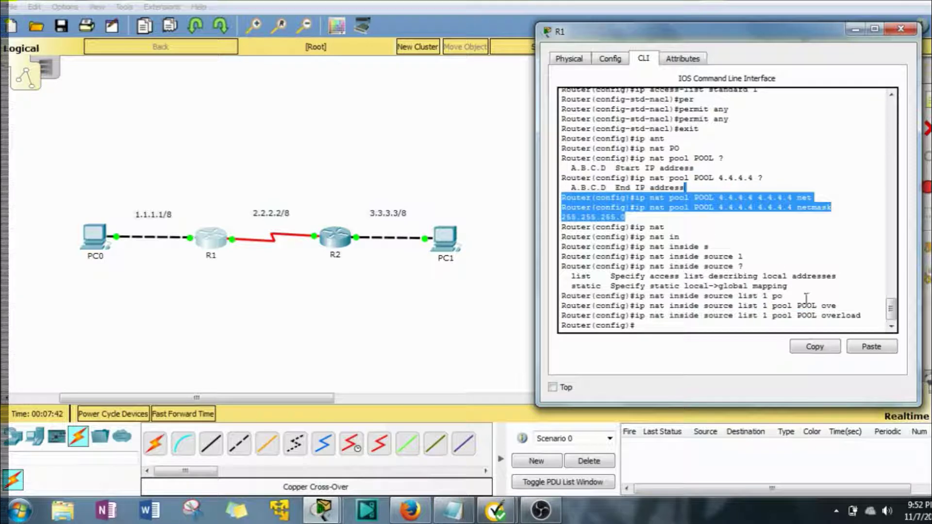
{"action": "left_click", "coordinate": [871, 316]}
{"action": "left_click_drag", "start_coordinate": [871, 315], "coordinate": [647, 321]}
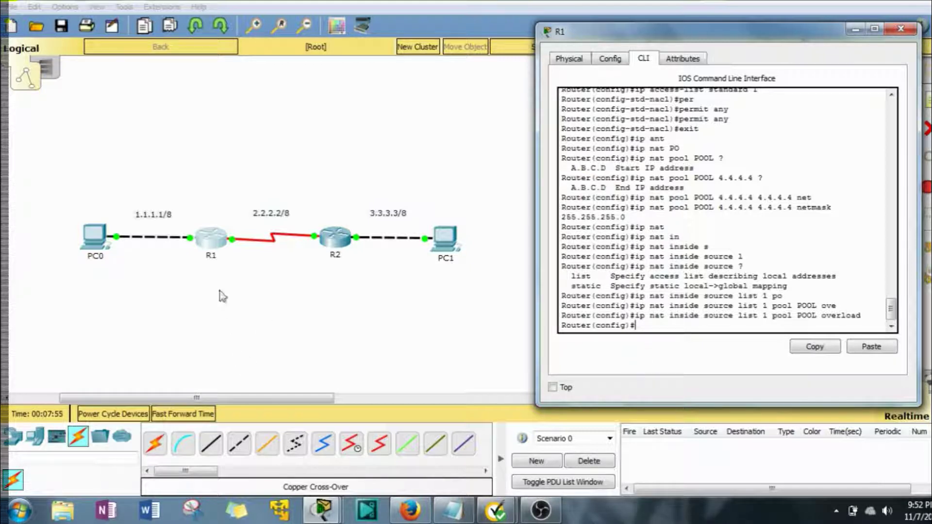
Examine R1's links to the 1.1.1.1/8 and 2.2.2.2/8 networks in the topology.
{"action": "left_click_drag", "start_coordinate": [136, 182], "coordinate": [194, 268]}
{"action": "left_click_drag", "start_coordinate": [226, 184], "coordinate": [267, 269]}
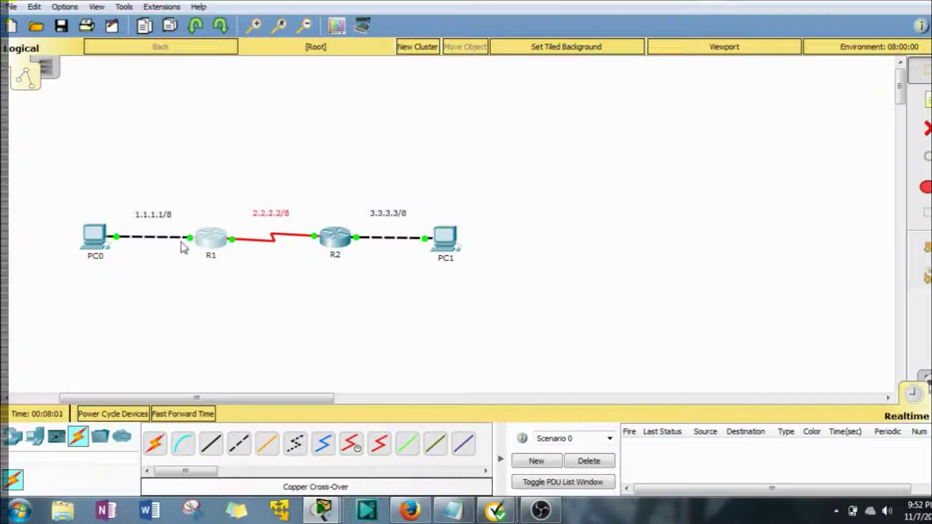
{"action": "left_click_drag", "start_coordinate": [107, 199], "coordinate": [192, 270]}
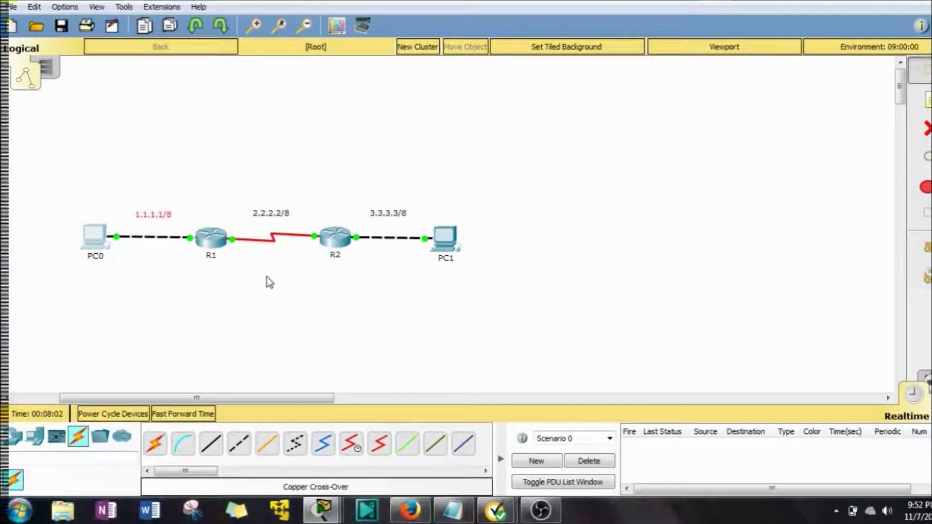
{"action": "left_click_drag", "start_coordinate": [306, 282], "coordinate": [308, 260]}
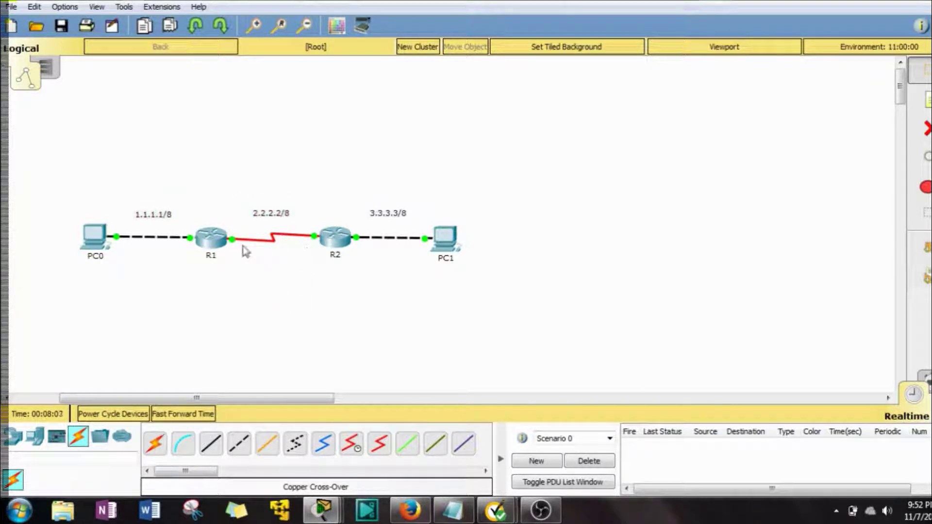
Configure interface g0/0 on R1 as the NAT inside interface.
{"action": "left_click", "coordinate": [228, 244]}
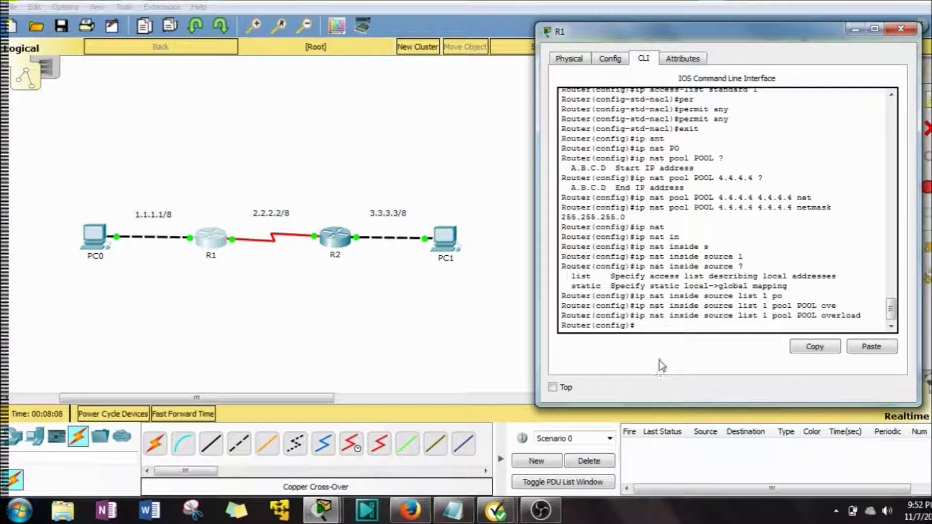
{"action": "type", "text": "int g0"}
{"action": "key", "text": "Tab"}
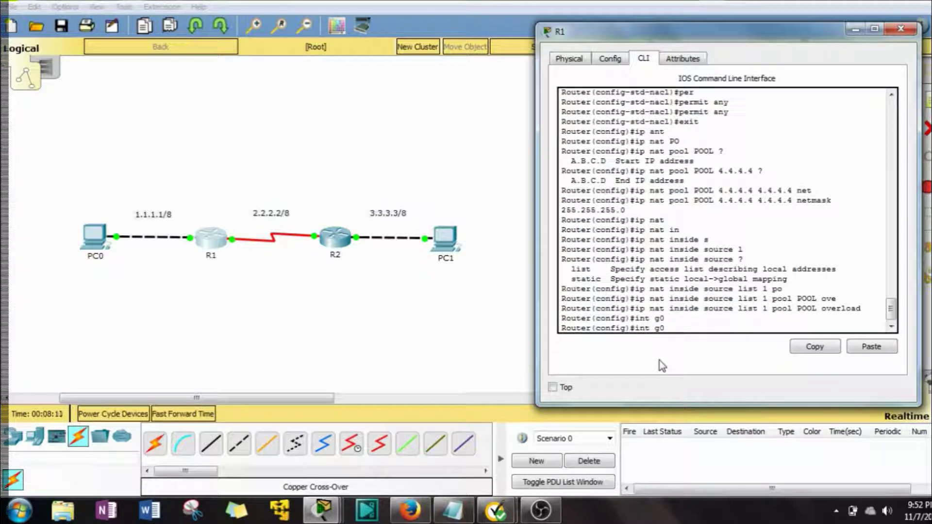
{"action": "type", "text": "/0"}
{"action": "key", "text": "Return"}
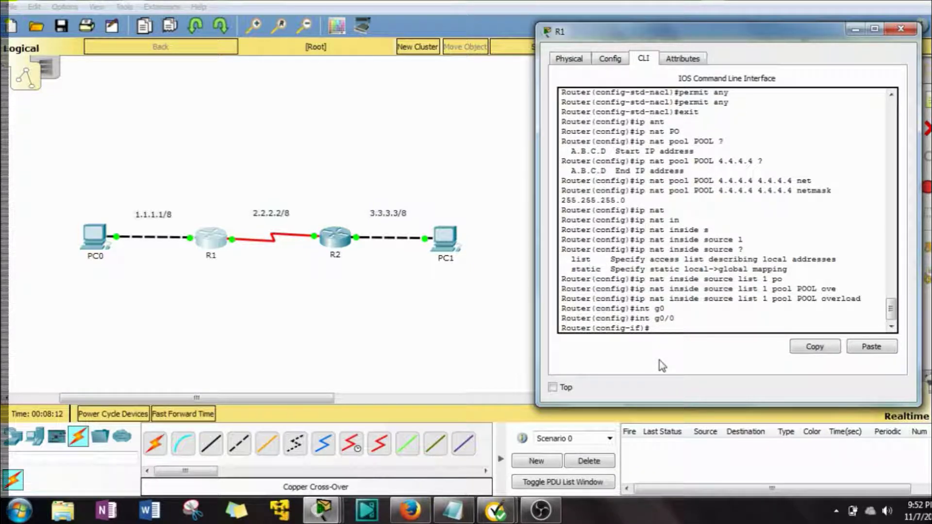
{"action": "type", "text": "ip nat in"}
{"action": "key", "text": "Tab"}
{"action": "key", "text": "Return"}
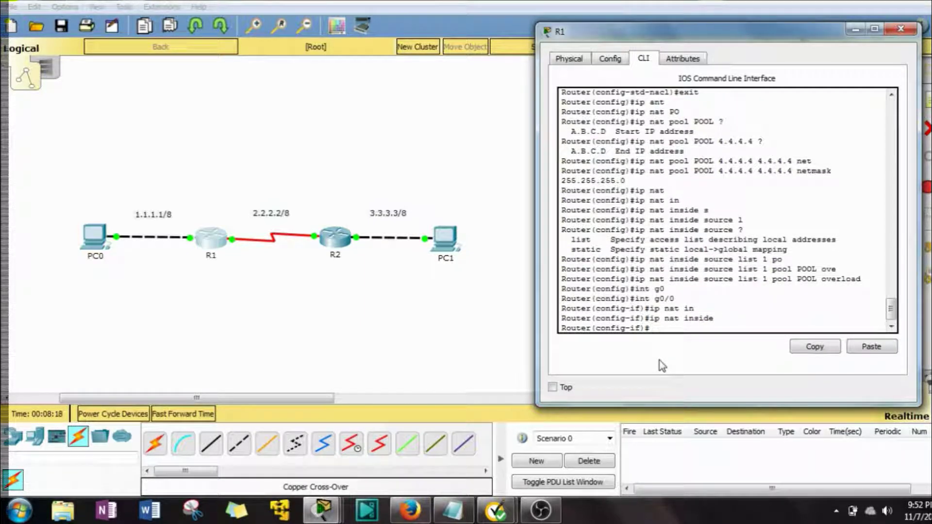
Configure interface s0/0/0 on R1 as the NAT outside interface.
{"action": "type", "text": "int s0/0/0"}
{"action": "key", "text": "Return"}
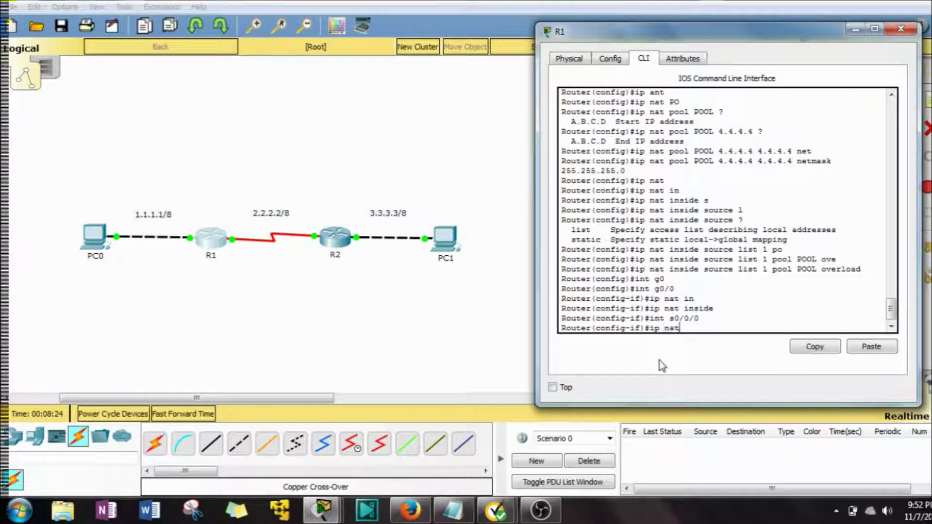
{"action": "type", "text": "ip nat "}
{"action": "type", "text": "ou"}
{"action": "key", "text": "Tab"}
{"action": "key", "text": "Return"}
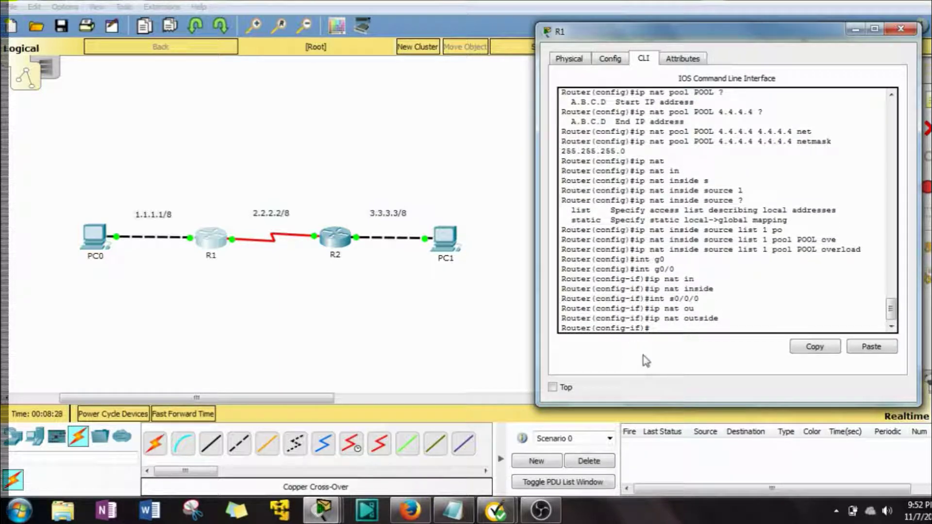
Minimise R1's window and open R2's CLI to examine the entries in its routing table.
{"action": "left_click", "coordinate": [858, 28]}
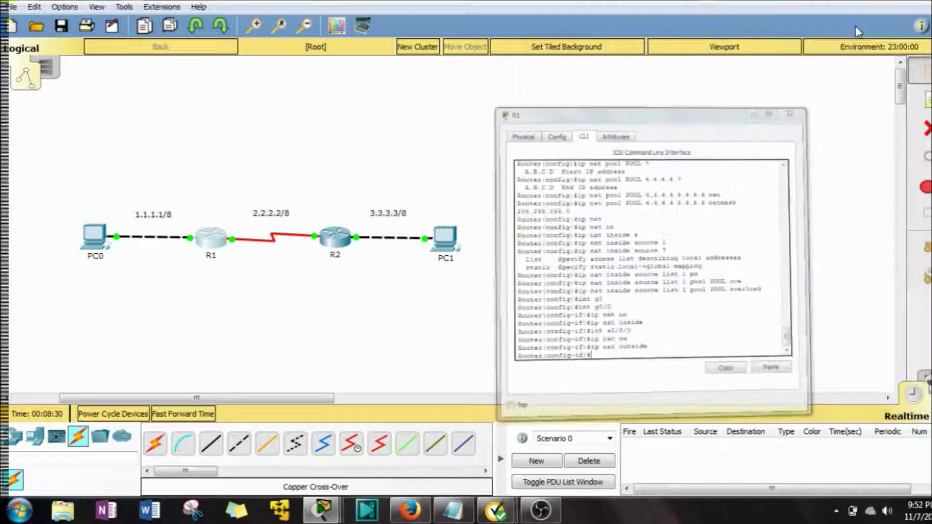
{"action": "left_click", "coordinate": [332, 236]}
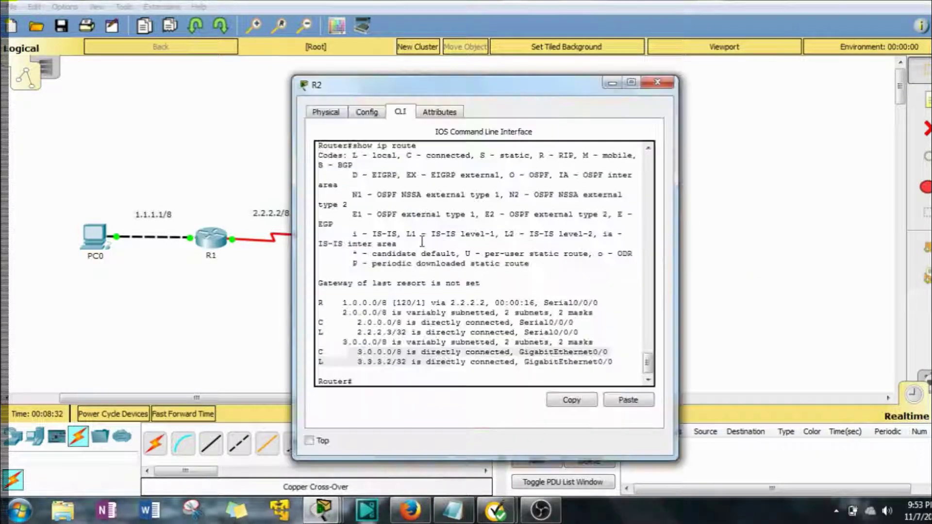
{"action": "left_click_drag", "start_coordinate": [319, 346], "coordinate": [416, 360]}
{"action": "left_click", "coordinate": [416, 360]}
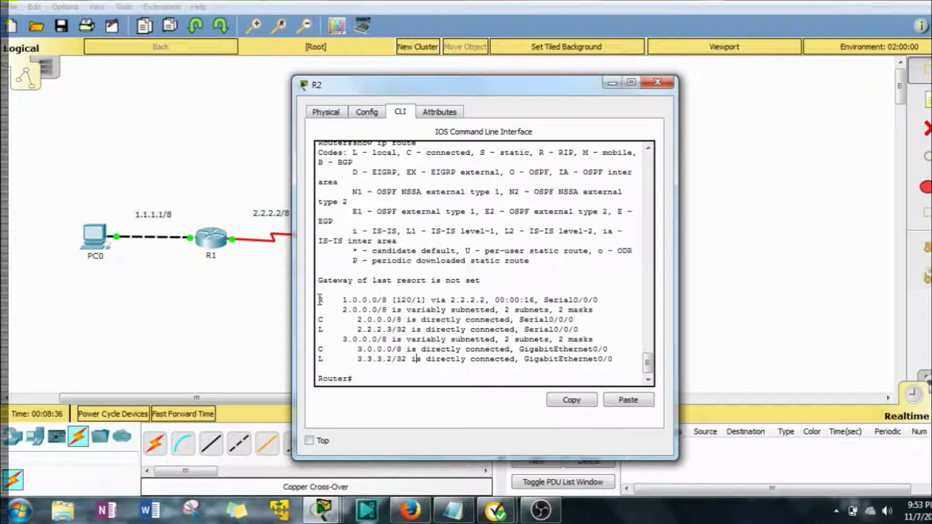
Examine the RIP entry for 1.0.0.0/8 in R2's routing table beside the topology and rerun show ip route.
{"action": "left_click_drag", "start_coordinate": [345, 302], "coordinate": [388, 300]}
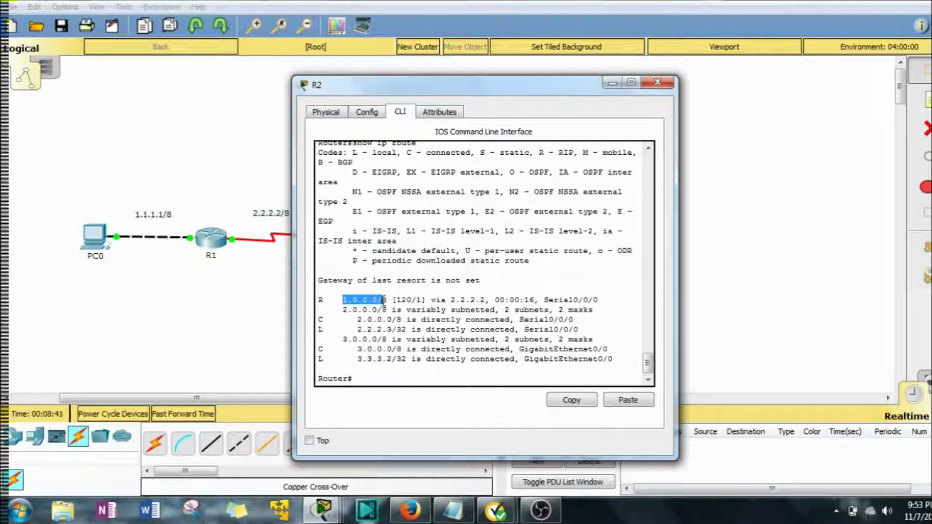
{"action": "left_click", "coordinate": [130, 211]}
{"action": "left_click", "coordinate": [344, 246]}
{"action": "left_click_drag", "start_coordinate": [430, 86], "coordinate": [695, 63]}
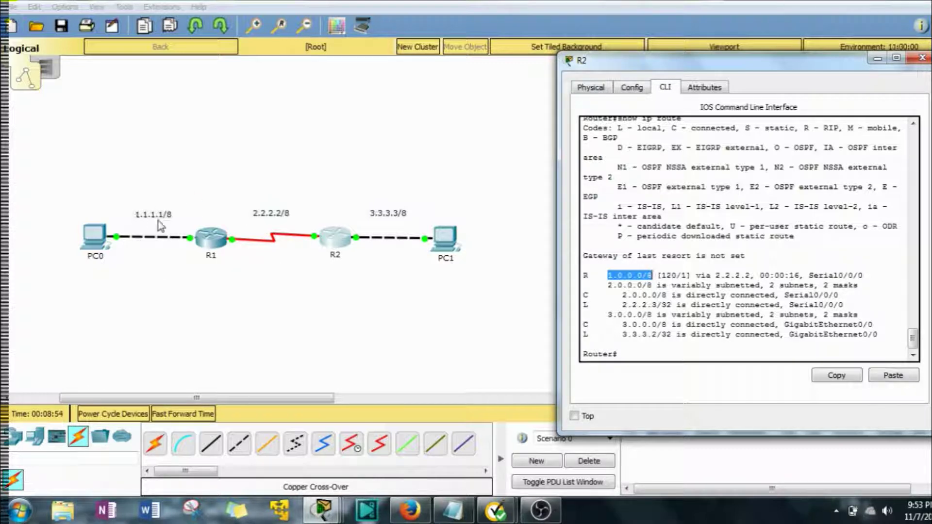
{"action": "left_click", "coordinate": [655, 358]}
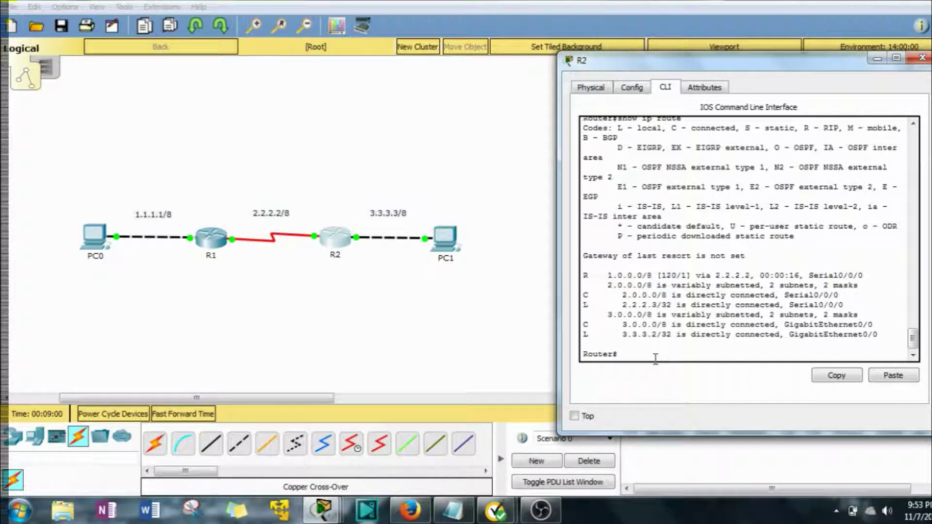
{"action": "key", "text": "Up"}
{"action": "key", "text": "Return"}
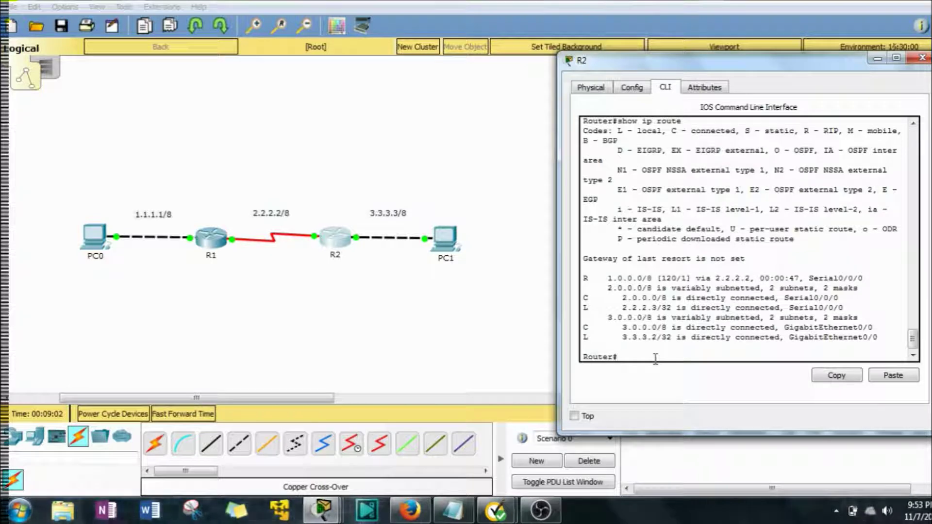
Fast-forward the network time by two intervals twice, running show ip route on R2 after each pair.
{"action": "left_click", "coordinate": [183, 414]}
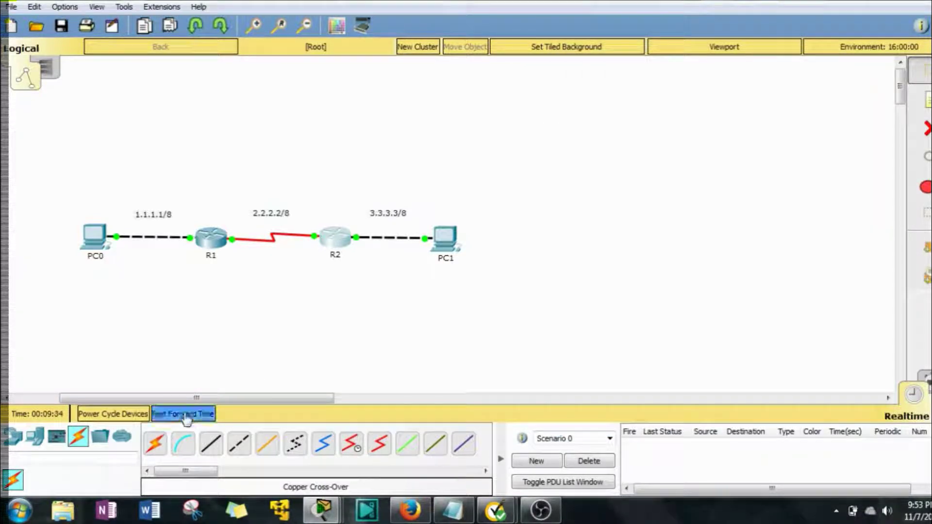
{"action": "left_click", "coordinate": [185, 414]}
{"action": "left_click", "coordinate": [333, 240]}
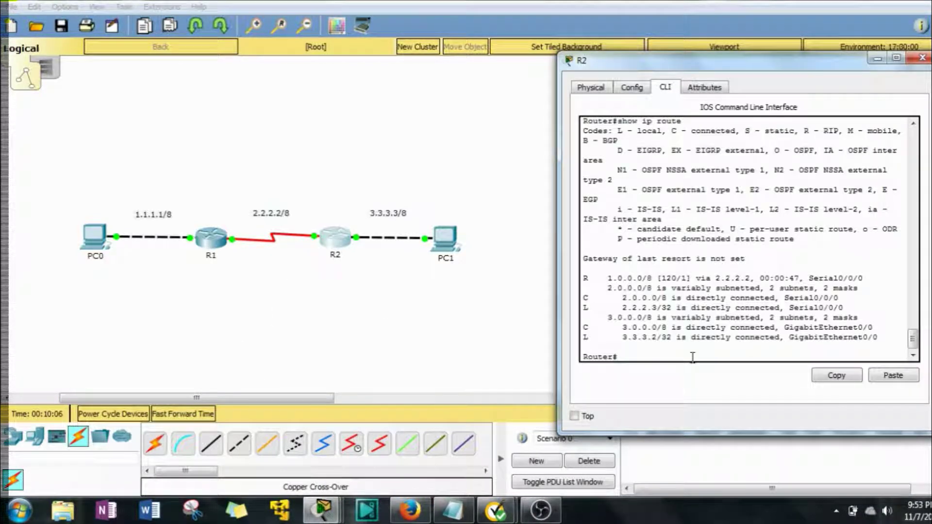
{"action": "key", "text": "Up"}
{"action": "key", "text": "Return"}
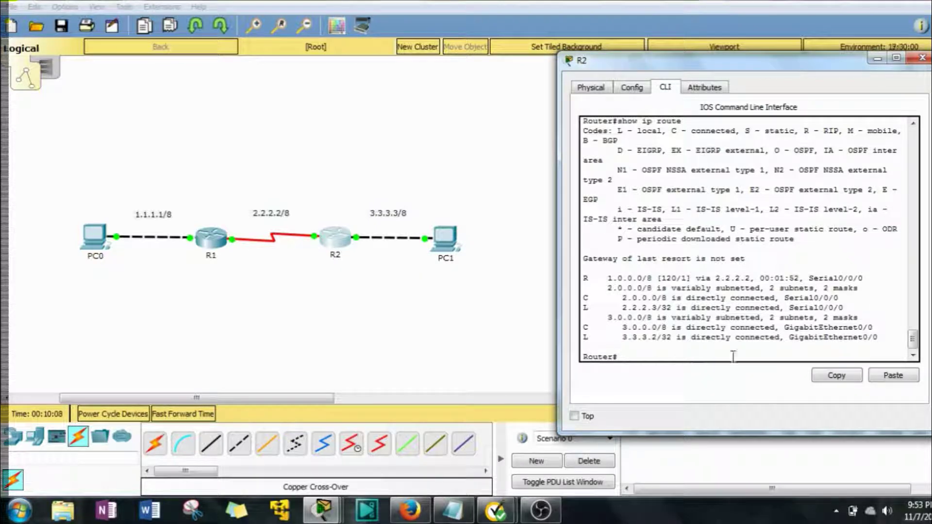
{"action": "left_click", "coordinate": [183, 414]}
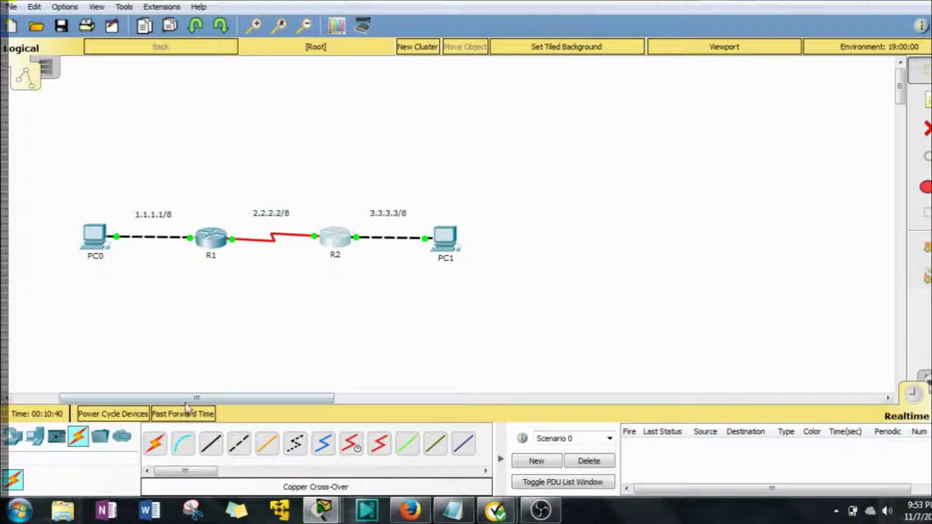
{"action": "left_click", "coordinate": [186, 414]}
{"action": "left_click", "coordinate": [340, 239]}
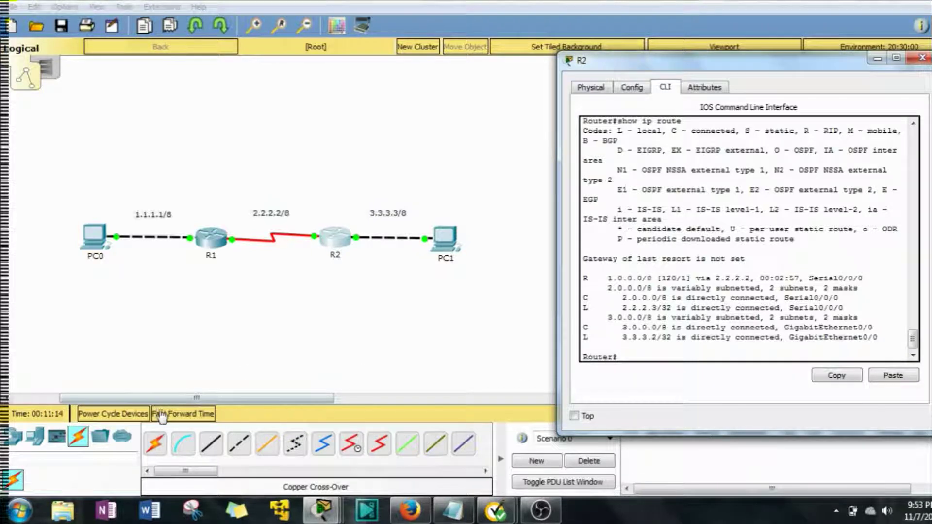
Fast-forward time by two more intervals, redisplay R2's routing table and examine the status of the 1.0.0.0/8 route.
{"action": "left_click", "coordinate": [171, 415]}
{"action": "left_click", "coordinate": [171, 415]}
{"action": "left_click", "coordinate": [339, 241]}
{"action": "key", "text": "Up"}
{"action": "key", "text": "Return"}
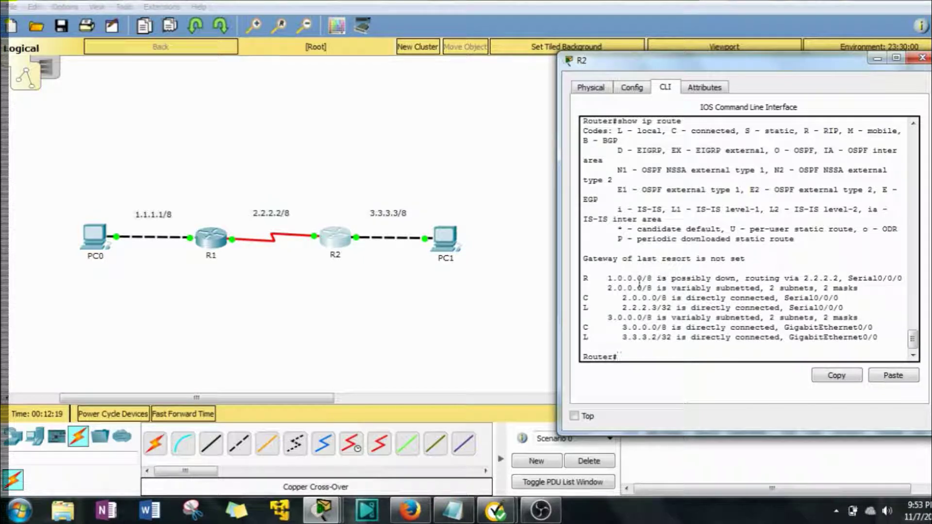
{"action": "left_click_drag", "start_coordinate": [662, 278], "coordinate": [738, 279]}
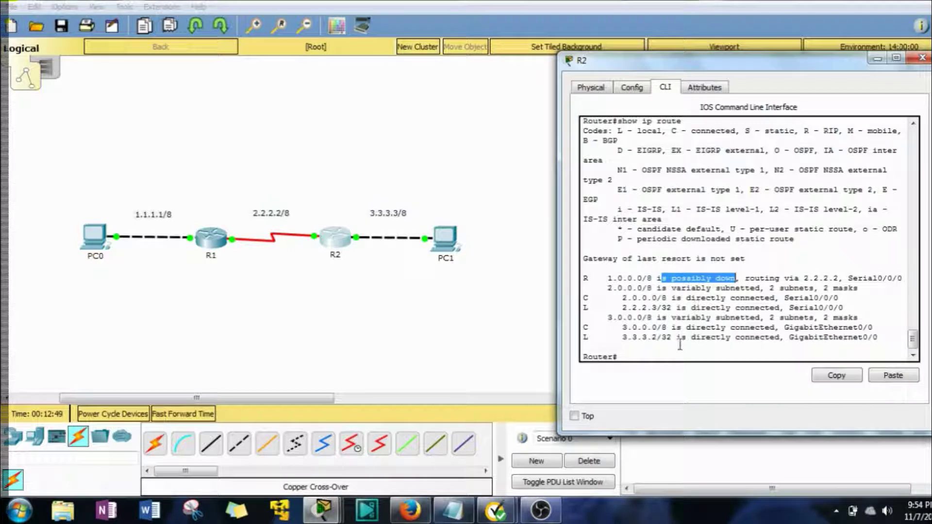
Fast-forward time repeatedly for several more minutes and check R2's routing table for the 1.0.0.0/8 entry.
{"action": "left_click", "coordinate": [186, 418]}
{"action": "left_click", "coordinate": [186, 419]}
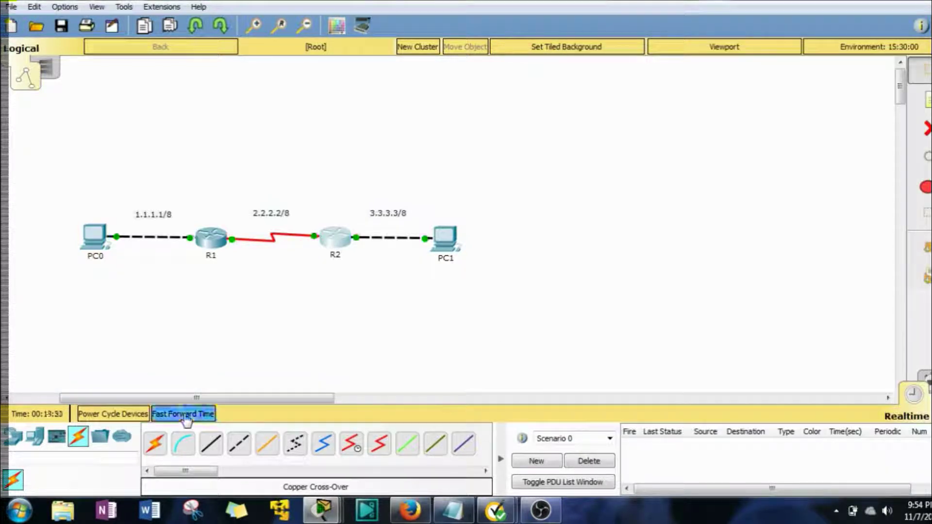
{"action": "left_click", "coordinate": [334, 257]}
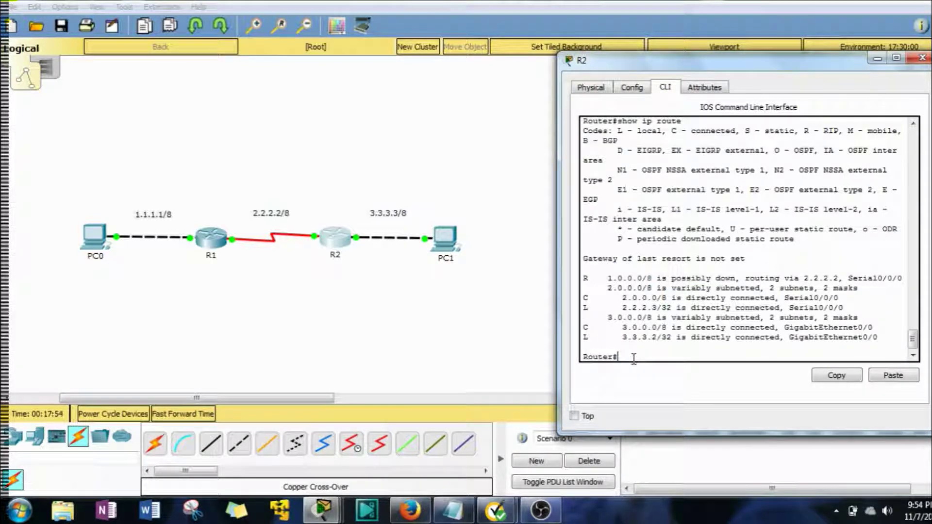
{"action": "key", "text": "Up"}
{"action": "key", "text": "Return"}
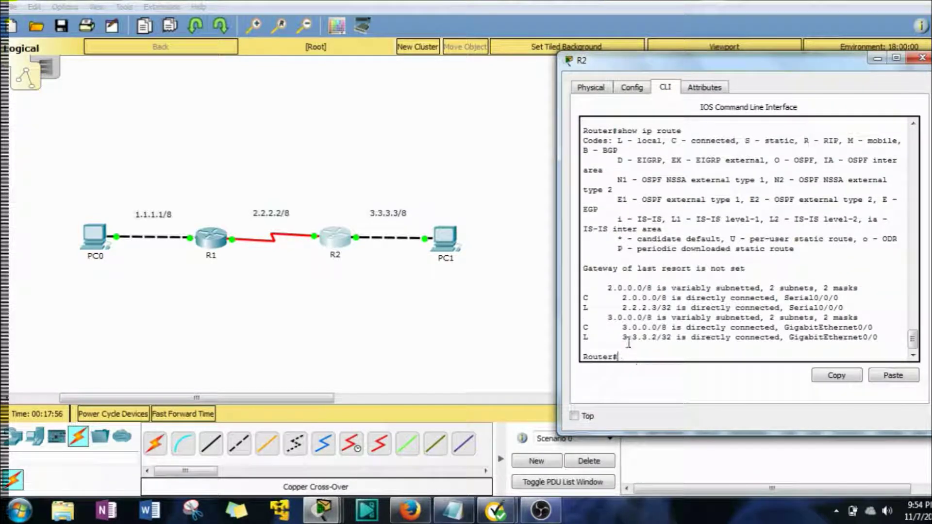
{"action": "left_click", "coordinate": [718, 278]}
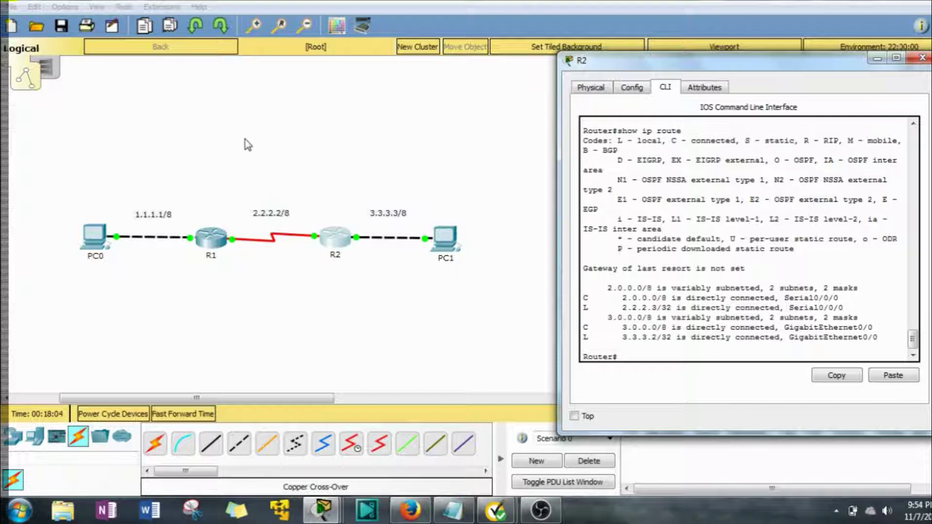
Examine the outside part of the topology from R1's serial link to PC1, and the inside part around PC0.
{"action": "left_click_drag", "start_coordinate": [245, 137], "coordinate": [566, 347]}
{"action": "left_click_drag", "start_coordinate": [235, 119], "coordinate": [650, 354]}
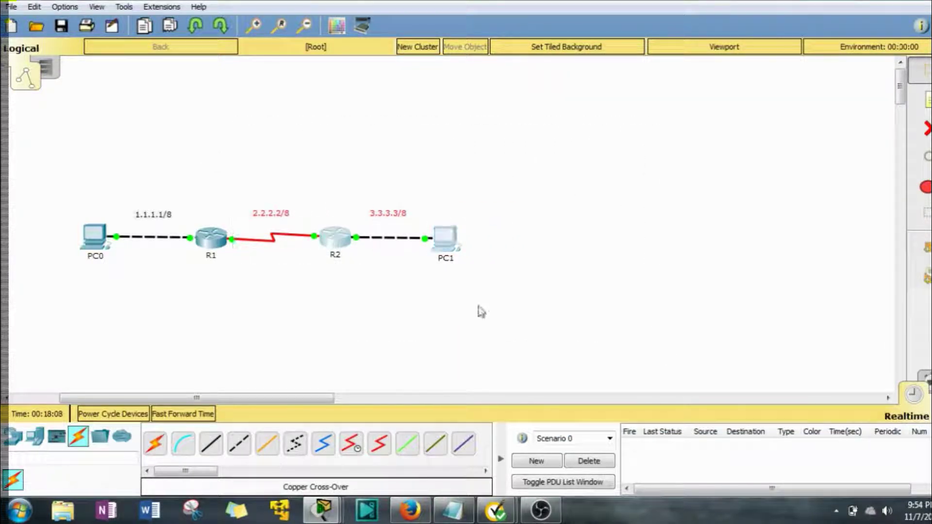
{"action": "left_click_drag", "start_coordinate": [22, 142], "coordinate": [182, 295]}
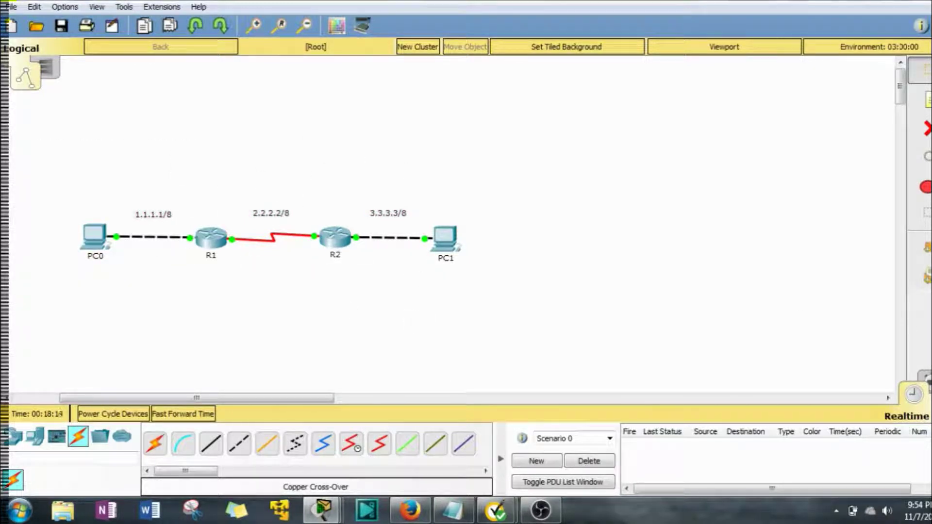
Switch to Simulation mode, ping 3.3.3.3 from PC0's command prompt and close PC0's window.
{"action": "left_click", "coordinate": [924, 381]}
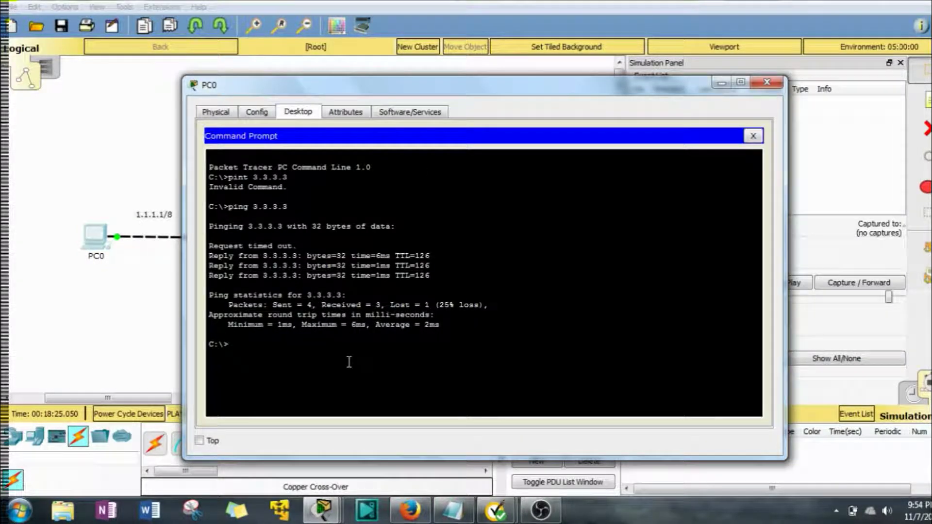
{"action": "key", "text": "Up"}
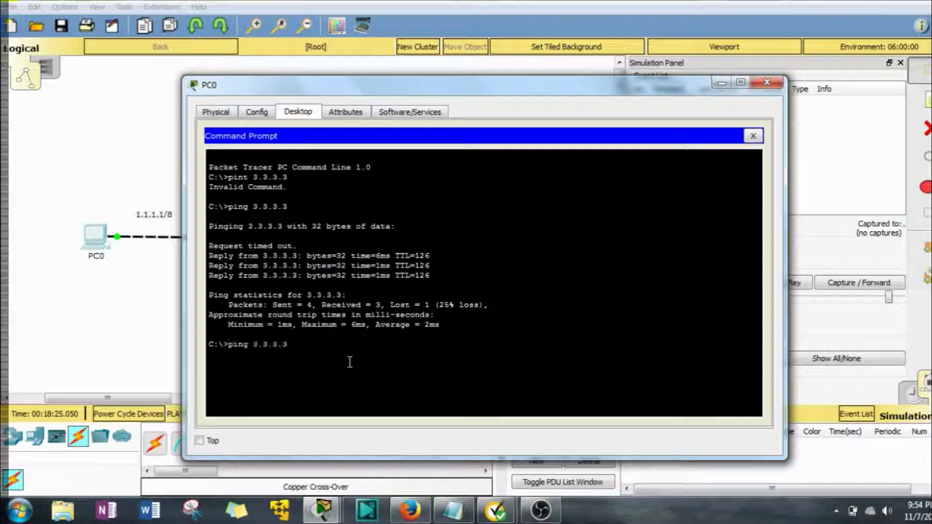
{"action": "key", "text": "Return"}
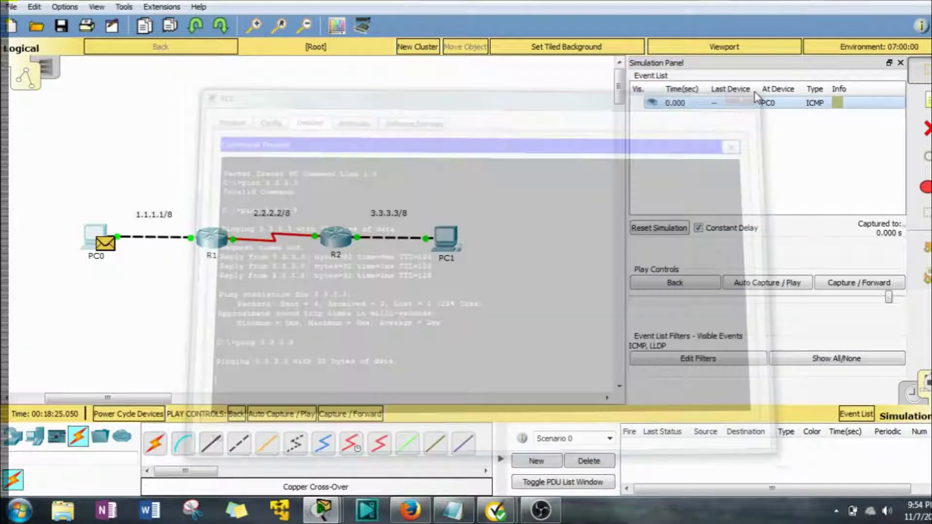
{"action": "left_click", "coordinate": [767, 82]}
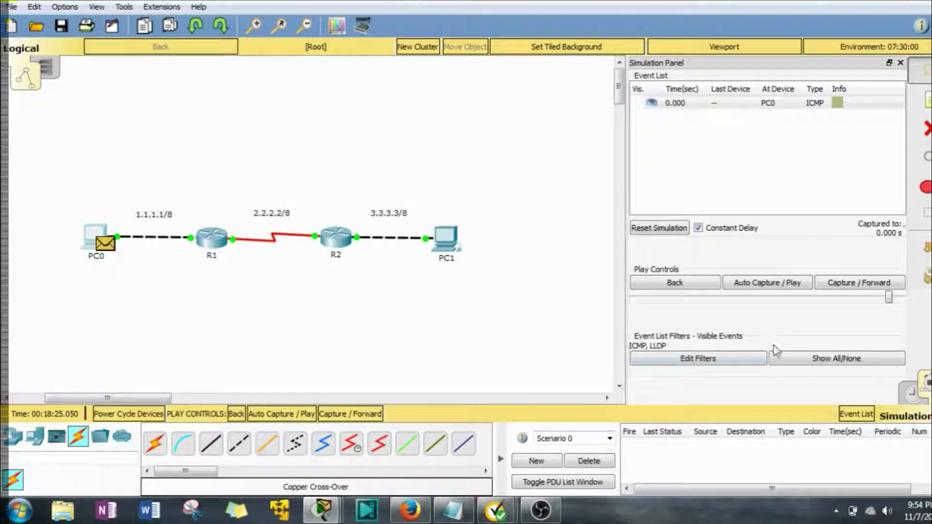
Examine the ICMP packet's addresses at PC0, advance it to R1 and compare its inbound and outbound IP headers there.
{"action": "left_click", "coordinate": [110, 245]}
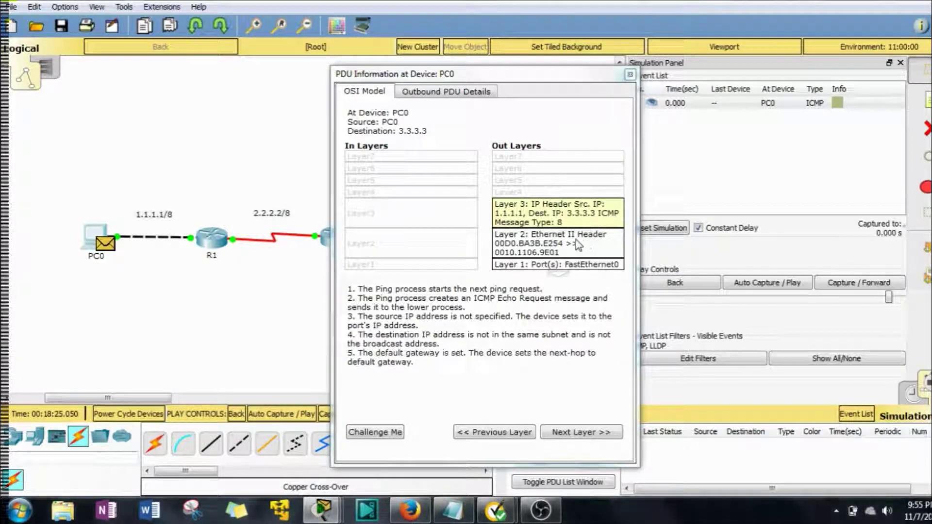
{"action": "left_click", "coordinate": [630, 76]}
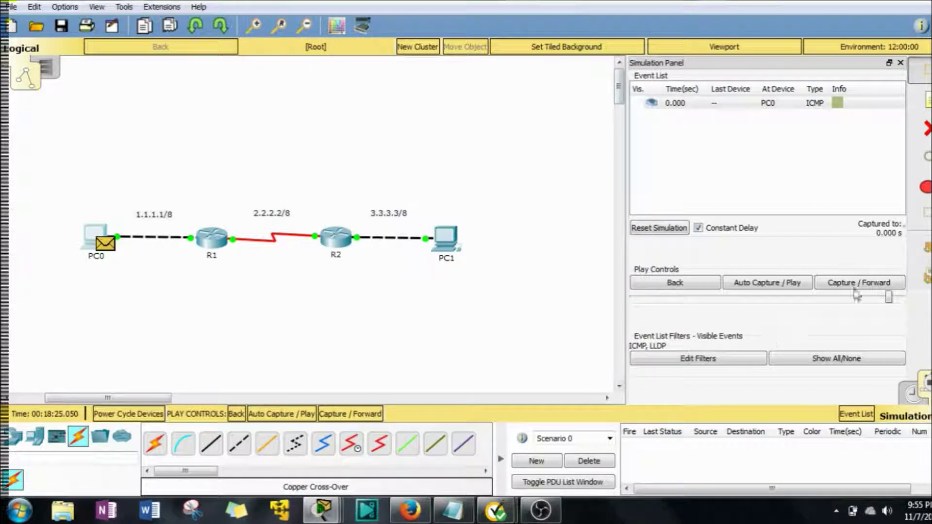
{"action": "left_click", "coordinate": [834, 289]}
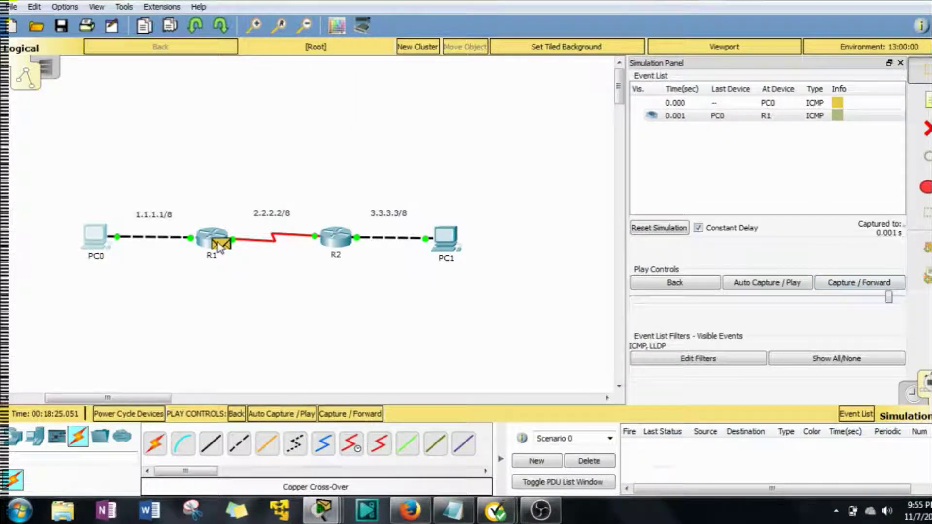
{"action": "left_click", "coordinate": [219, 245]}
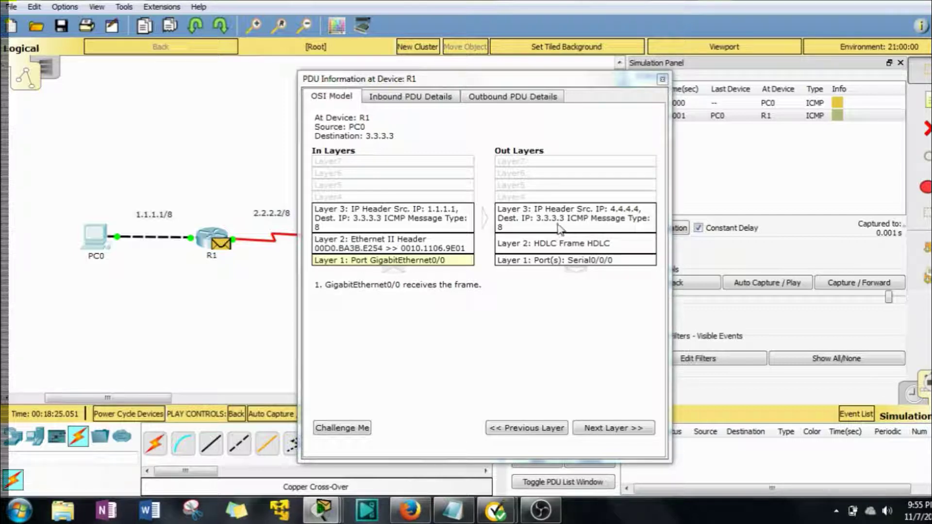
{"action": "left_click", "coordinate": [662, 79]}
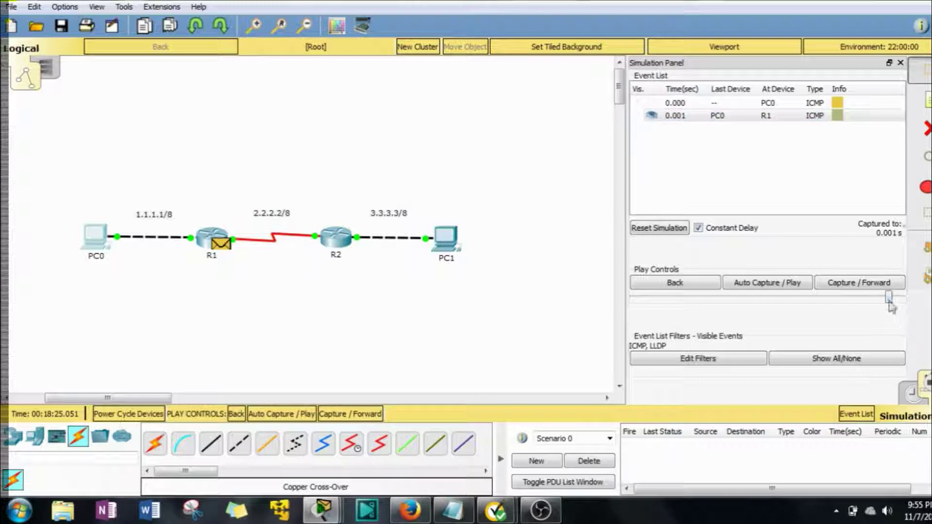
Advance the ICMP packet through R2 to PC1 and examine its source and destination addresses in the PDU details.
{"action": "left_click", "coordinate": [869, 284]}
{"action": "left_click", "coordinate": [867, 283]}
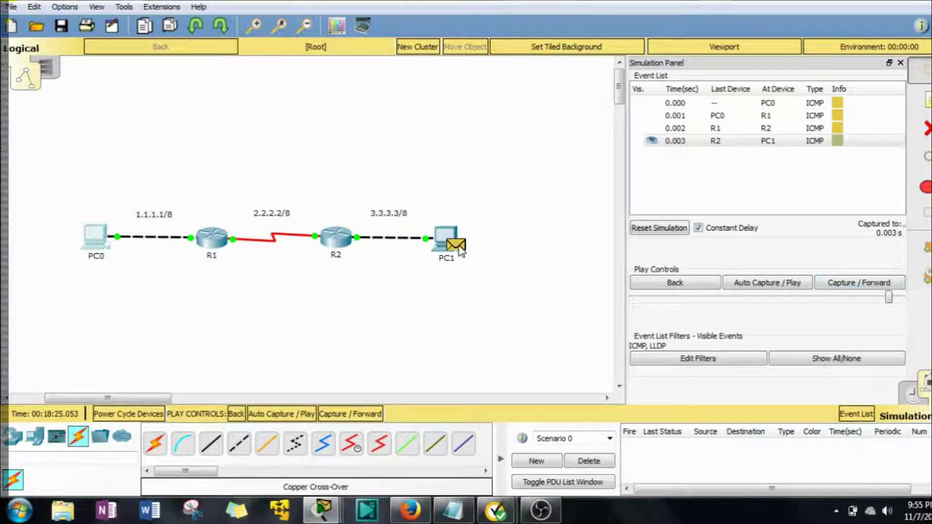
{"action": "left_click", "coordinate": [459, 247]}
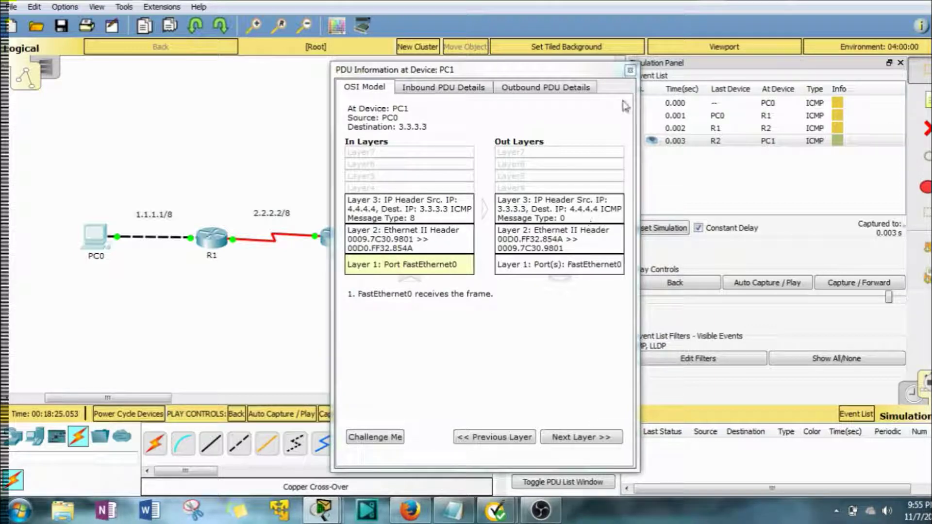
{"action": "left_click", "coordinate": [630, 70]}
Advance PC1's ICMP reply to R2 and examine the PDU details of the red packet there.
{"action": "left_click", "coordinate": [832, 287]}
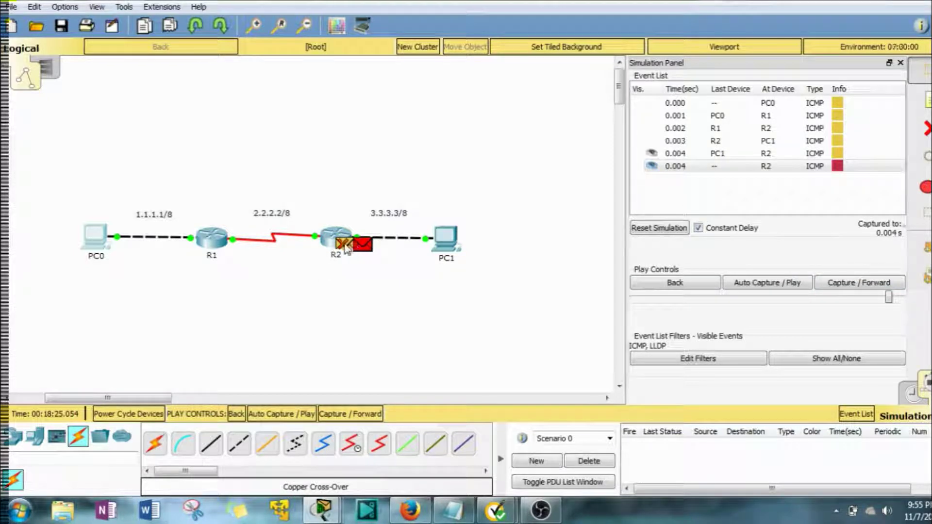
{"action": "left_click", "coordinate": [359, 244]}
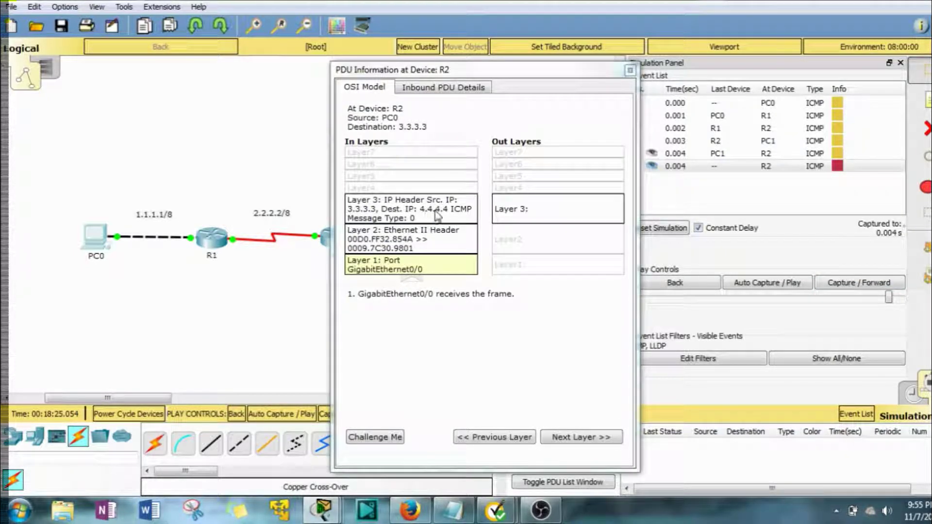
{"action": "left_click", "coordinate": [630, 70]}
Check R2's routing table and add a static default route 0.0.0.0 0.0.0.0 through s0/0/0.
{"action": "left_click", "coordinate": [340, 238]}
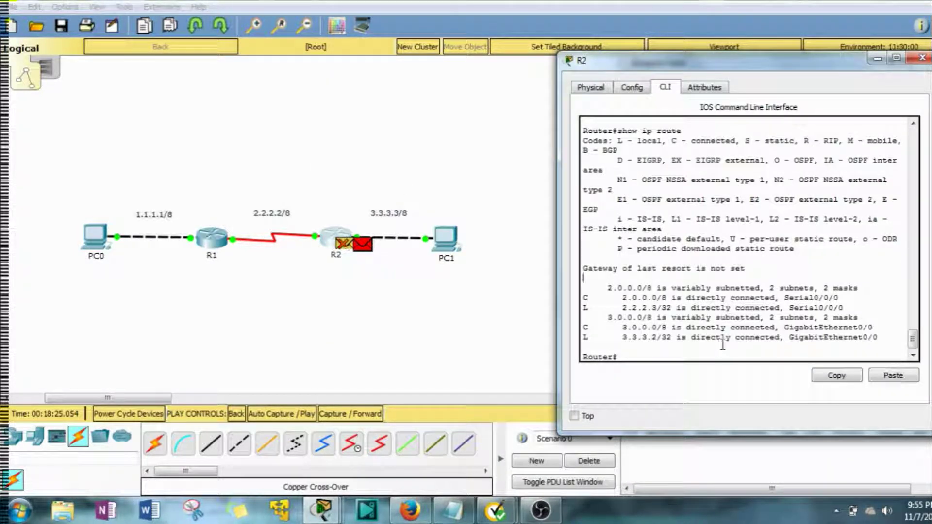
{"action": "mouse_move", "coordinate": [880, 338]}
{"action": "left_mouse_down"}
{"action": "mouse_move", "coordinate": [642, 327]}
{"action": "mouse_move", "coordinate": [609, 288]}
{"action": "mouse_move", "coordinate": [626, 318]}
{"action": "mouse_move", "coordinate": [690, 335]}
{"action": "mouse_move", "coordinate": [869, 328]}
{"action": "mouse_move", "coordinate": [879, 342]}
{"action": "left_mouse_up"}
{"action": "type", "text": "conf t"}
{"action": "key", "text": "Return"}
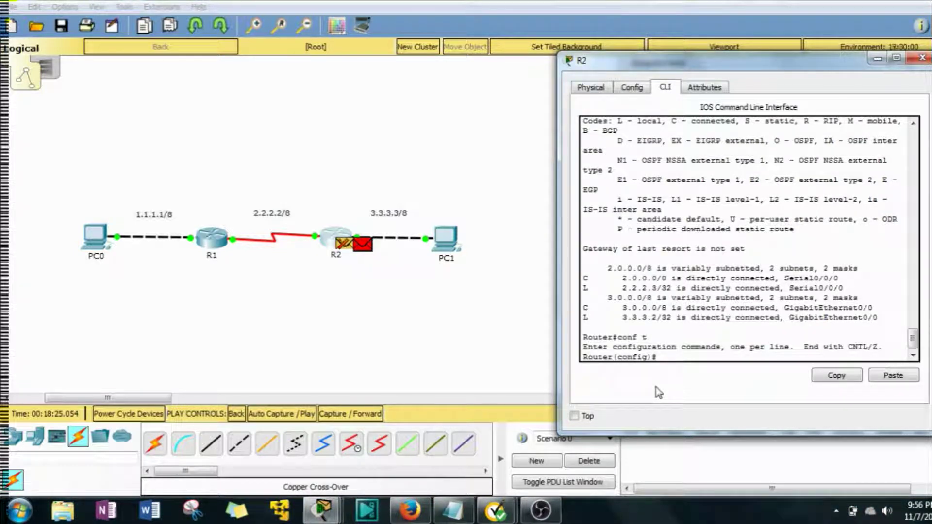
{"action": "type", "text": "ip route 0.0.0.0 0.0.0.0 s0/0/0"}
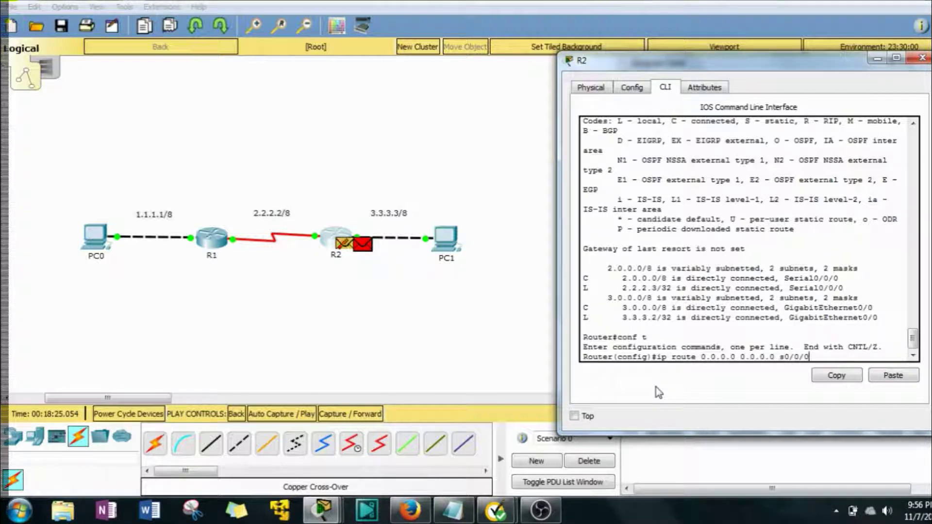
{"action": "key", "text": "Return"}
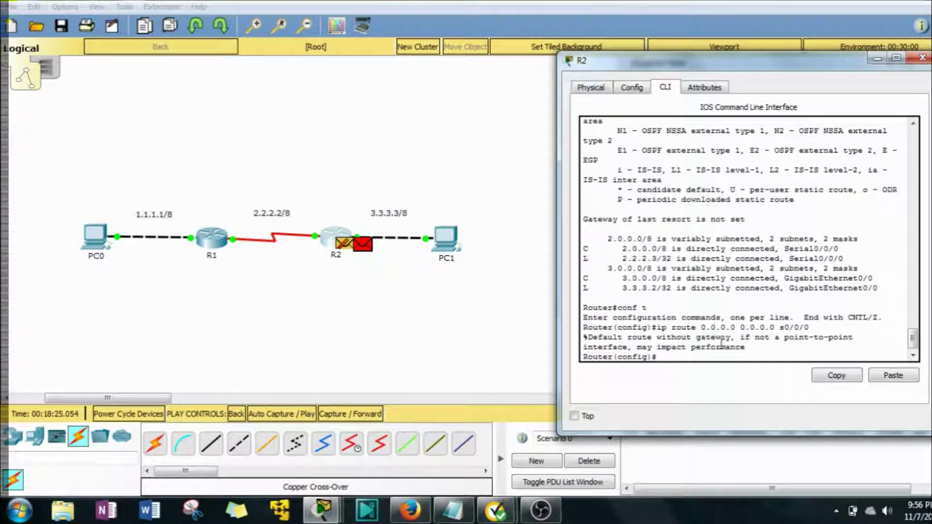
Leave R2's configuration mode and display its IP routing table to check the static default route entry.
{"action": "type", "text": "exit"}
{"action": "key", "text": "Up"}
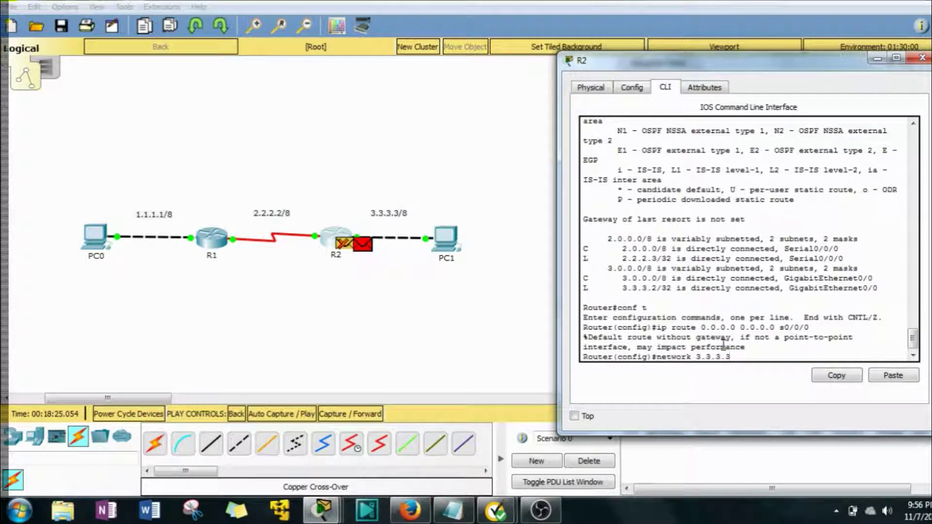
{"action": "key", "text": "Up"}
{"action": "key", "text": "Down"}
{"action": "key", "text": "Down"}
{"action": "type", "text": "exit"}
{"action": "key", "text": "Return"}
{"action": "type", "text": "show ip route"}
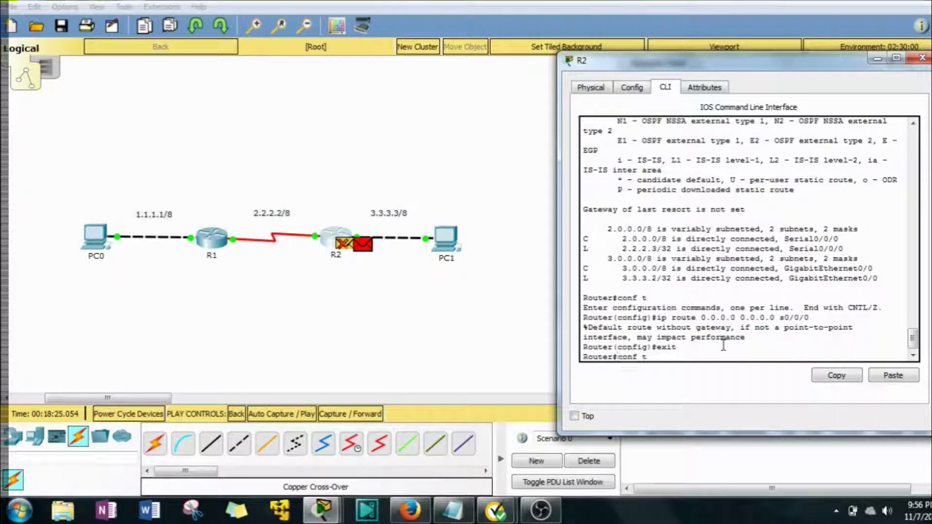
{"action": "key", "text": "Return"}
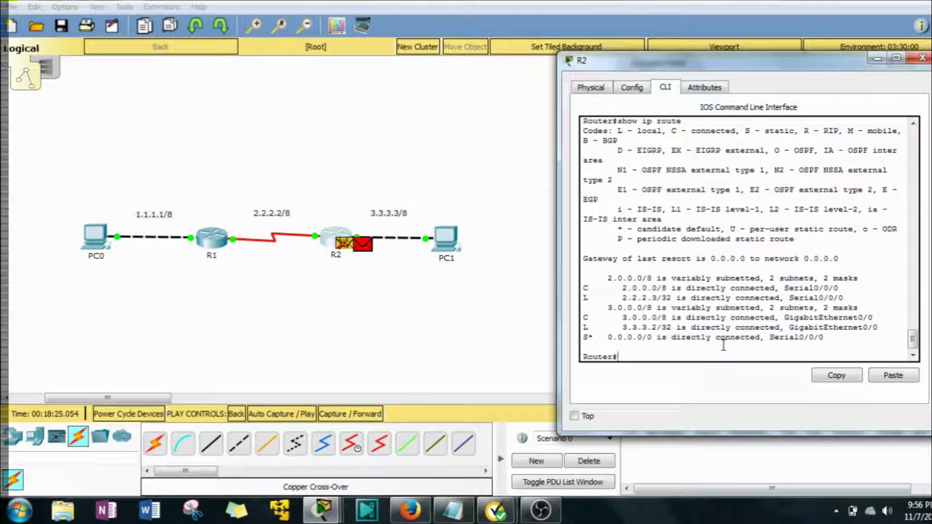
{"action": "left_click_drag", "start_coordinate": [828, 339], "coordinate": [574, 340]}
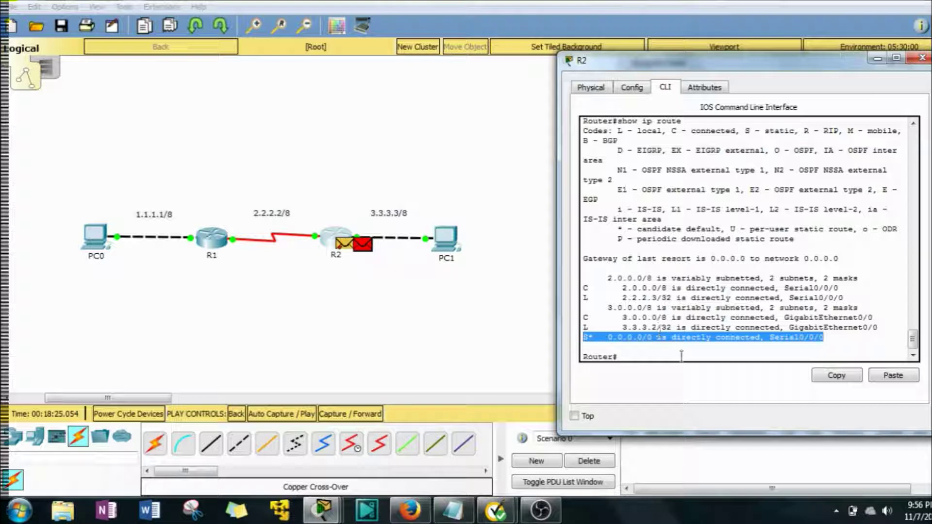
{"action": "left_click", "coordinate": [651, 325]}
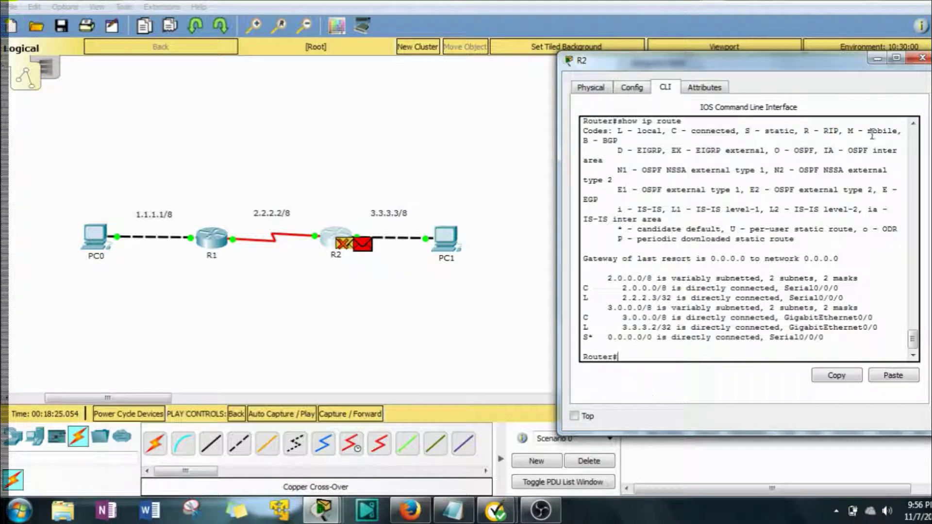
{"action": "left_click", "coordinate": [923, 57]}
Advance the simulation until a new ICMP packet from PC0 reaches PC1 and its reply arrives at R2.
{"action": "left_click", "coordinate": [856, 286]}
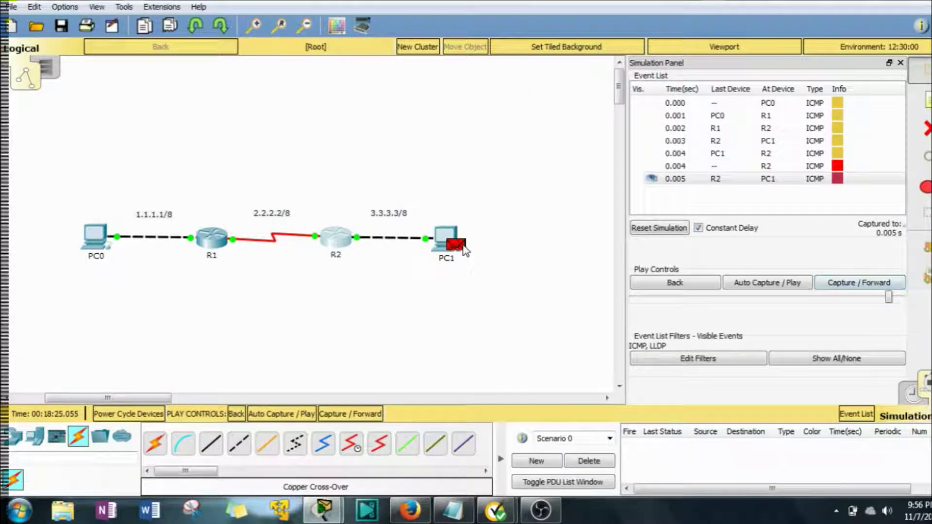
{"action": "left_click", "coordinate": [881, 283]}
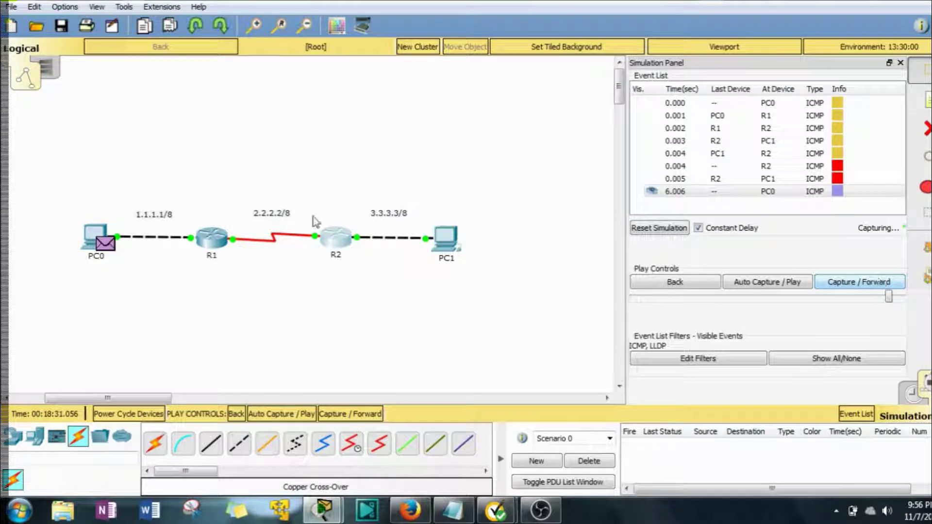
{"action": "left_click", "coordinate": [845, 284]}
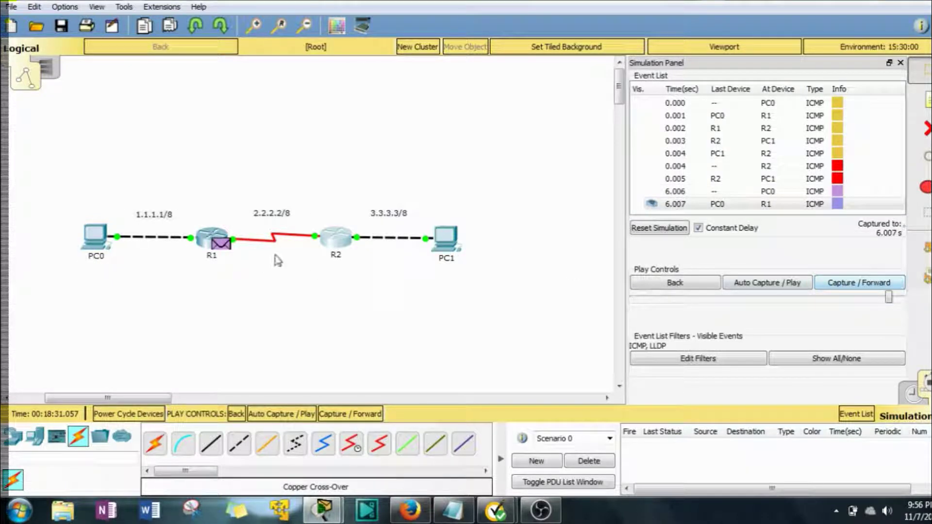
{"action": "left_click", "coordinate": [883, 283]}
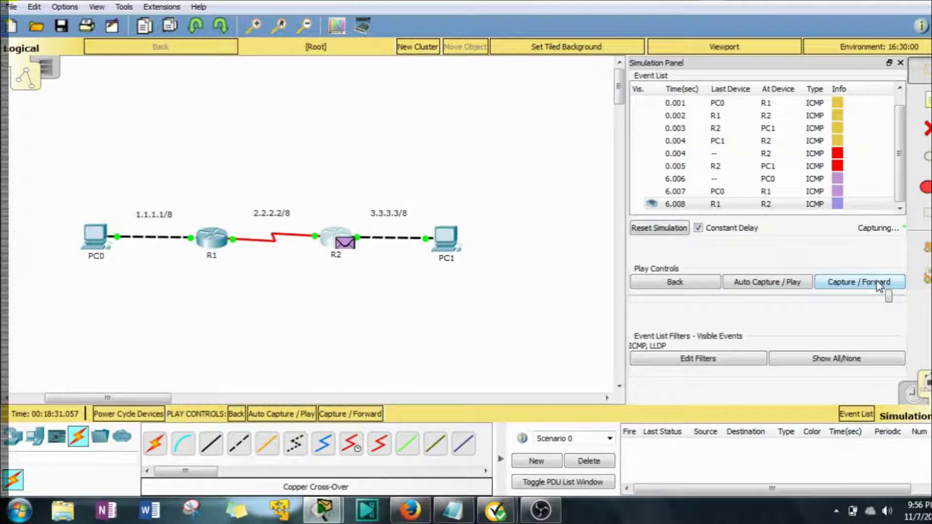
{"action": "left_click", "coordinate": [876, 285]}
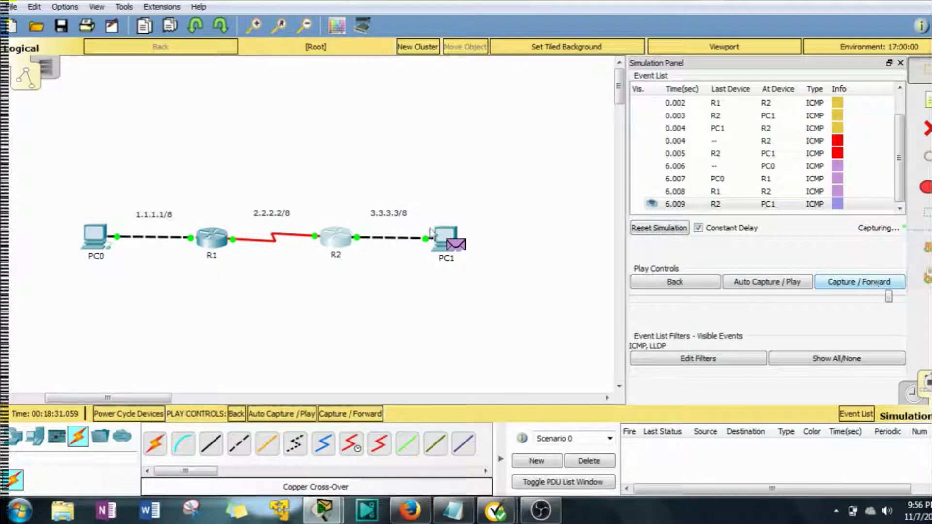
{"action": "left_click", "coordinate": [852, 286]}
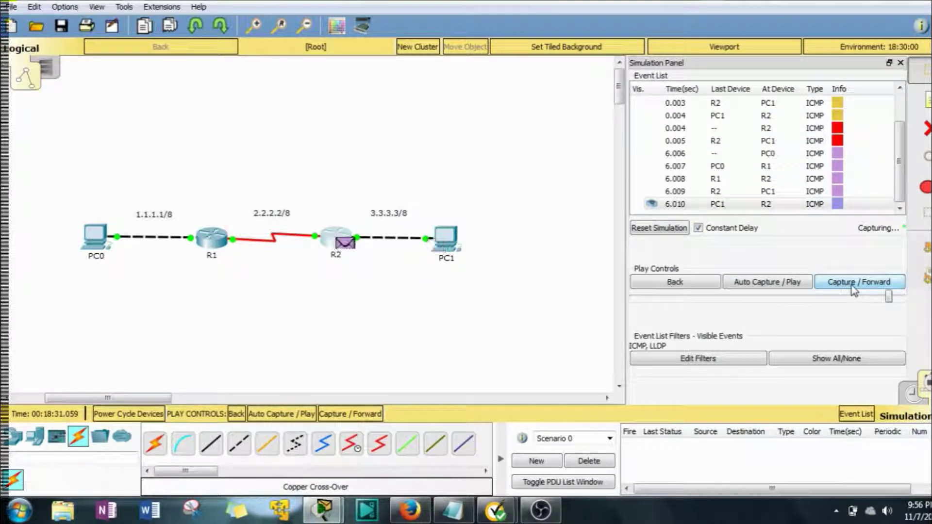
Examine the ICMP reply's source and destination addresses at R2, and advance it through R1 to PC0.
{"action": "left_click", "coordinate": [349, 243]}
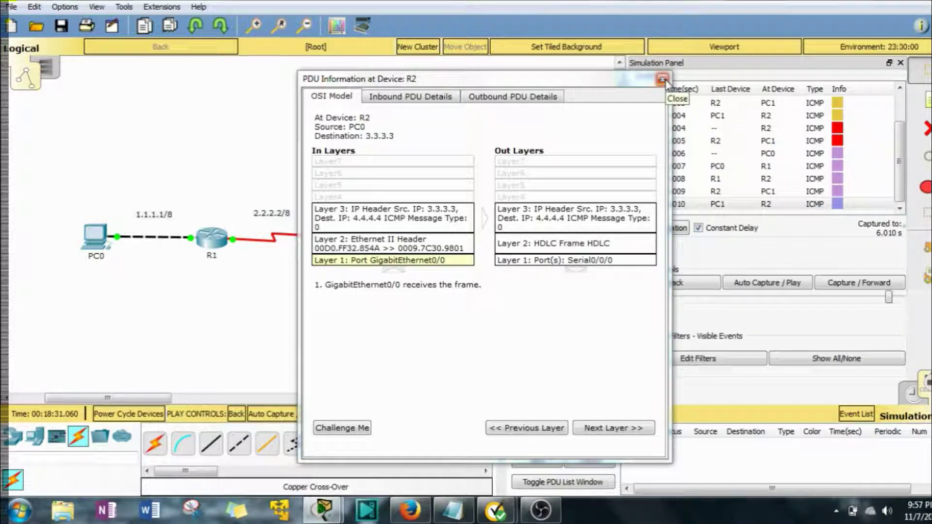
{"action": "left_click", "coordinate": [662, 80]}
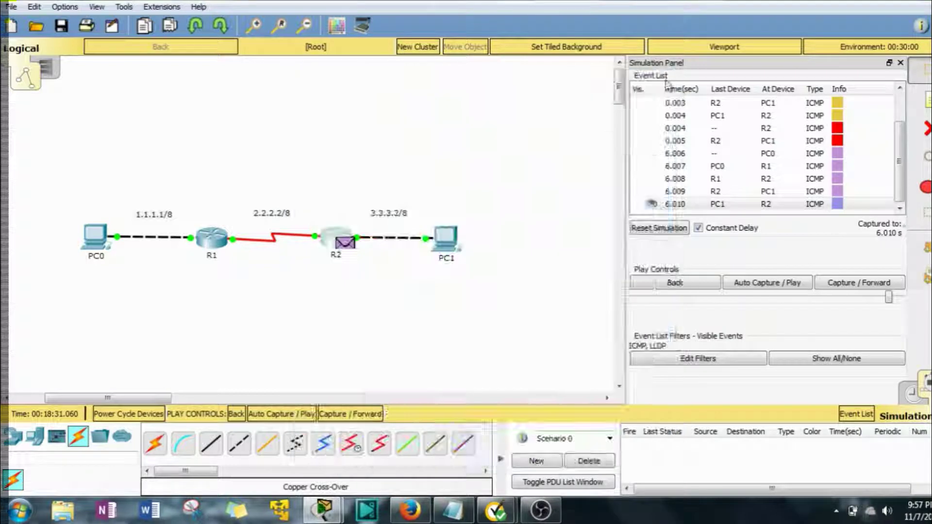
{"action": "left_click", "coordinate": [857, 283]}
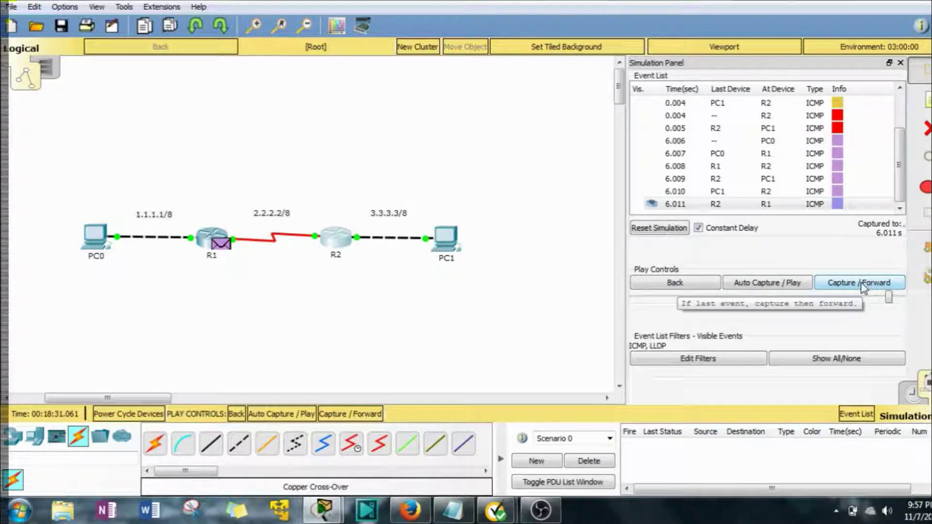
{"action": "left_click", "coordinate": [861, 283]}
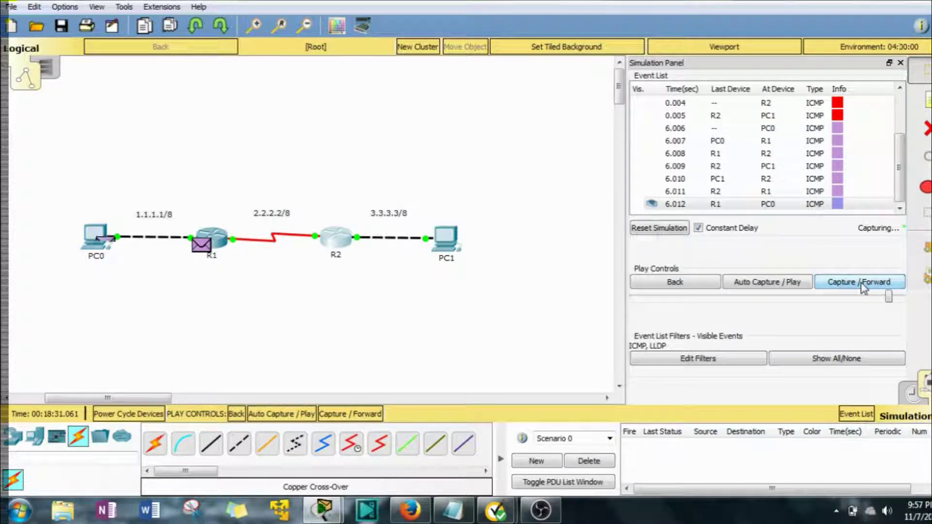